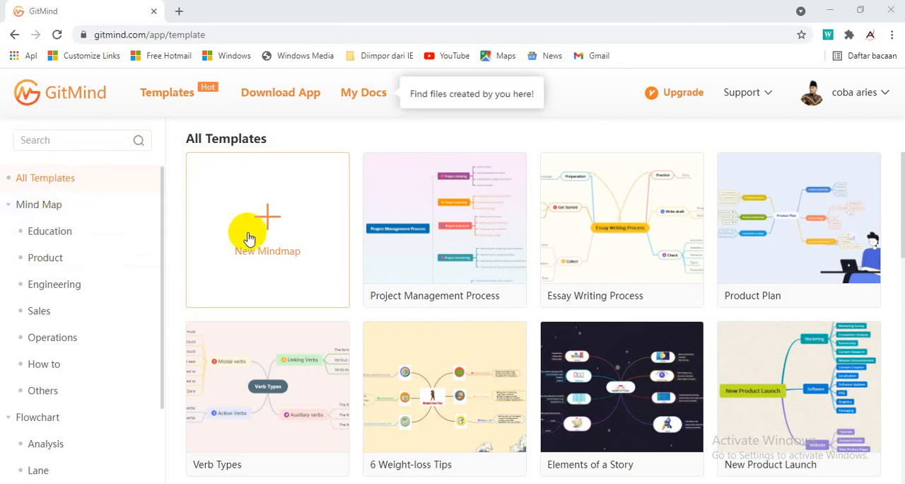
Create a blank mind map from the template gallery and title the document "Mind Map Sejarah"
scroll(717, 333, "down", 5)
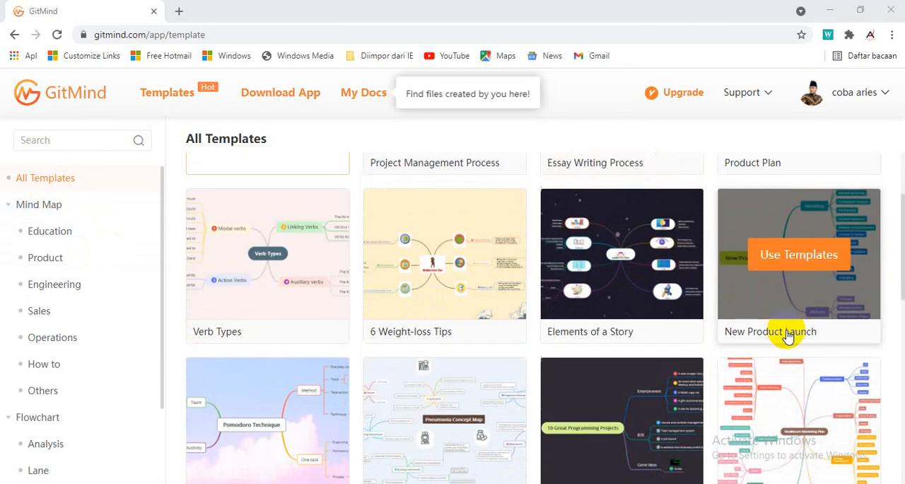
scroll(696, 345, "up", 5)
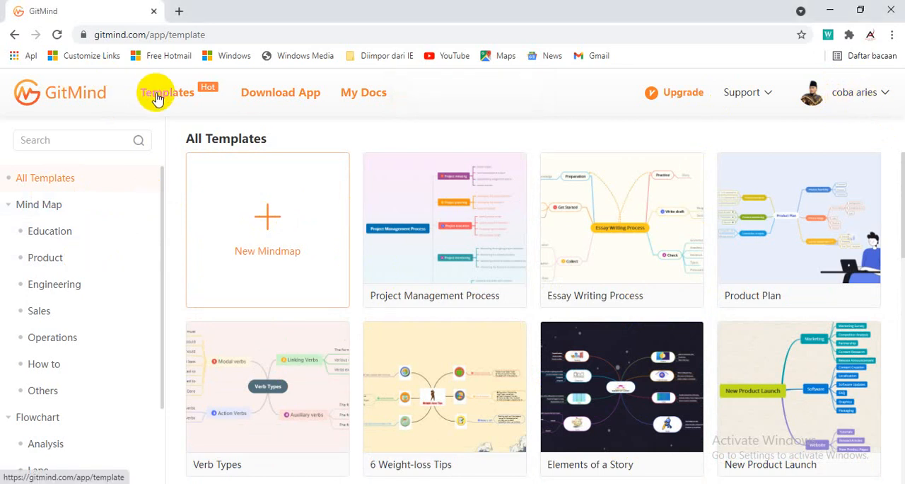
left_click(271, 225)
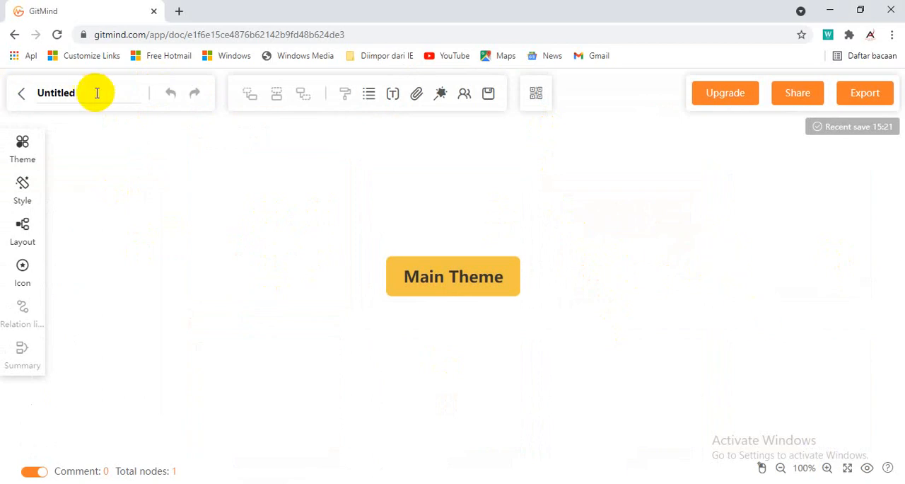
left_click_drag(97, 92, 17, 96)
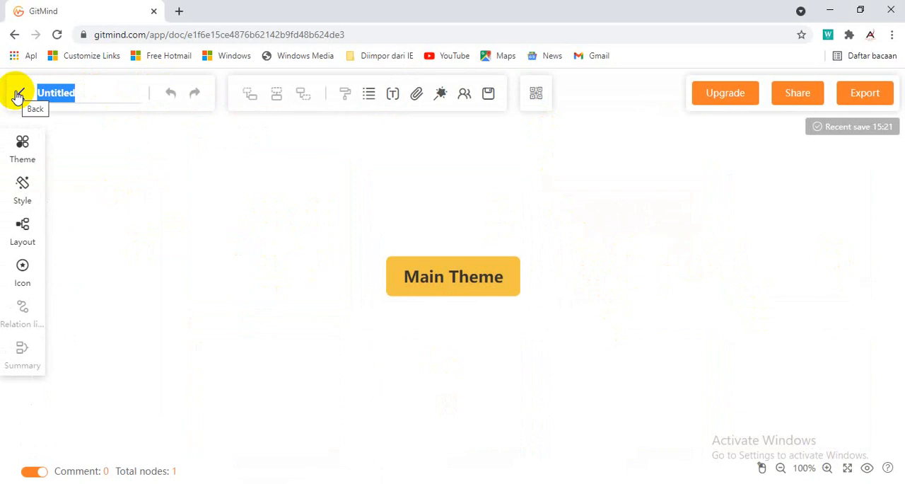
type("Mind Map Sejarah")
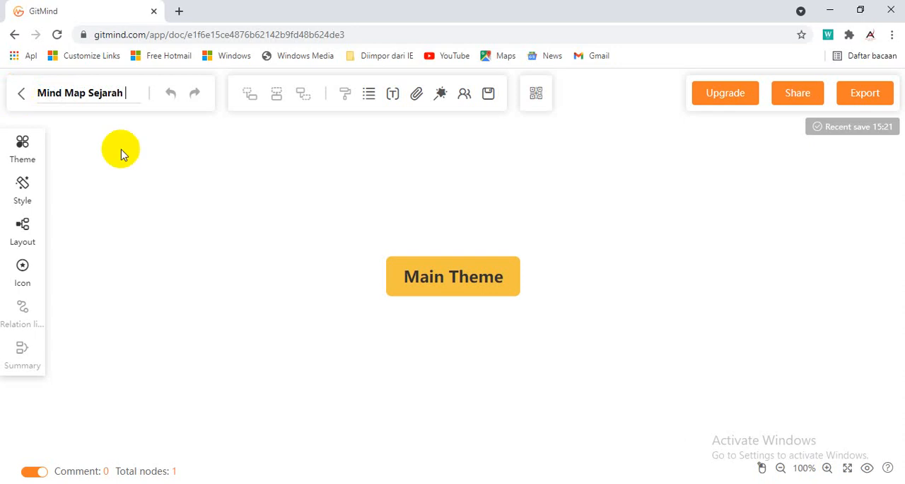
left_click(142, 151)
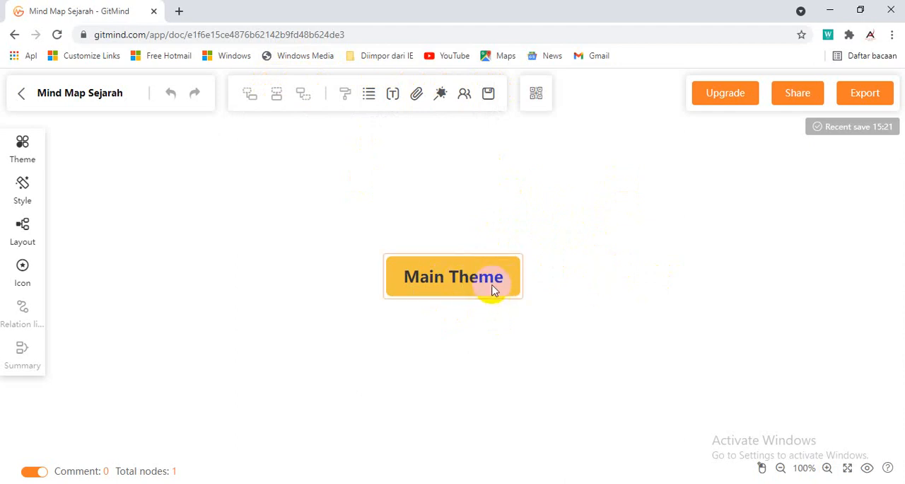
Rename the central Main Theme node to "Hakikat Sejarah"
left_click(439, 285)
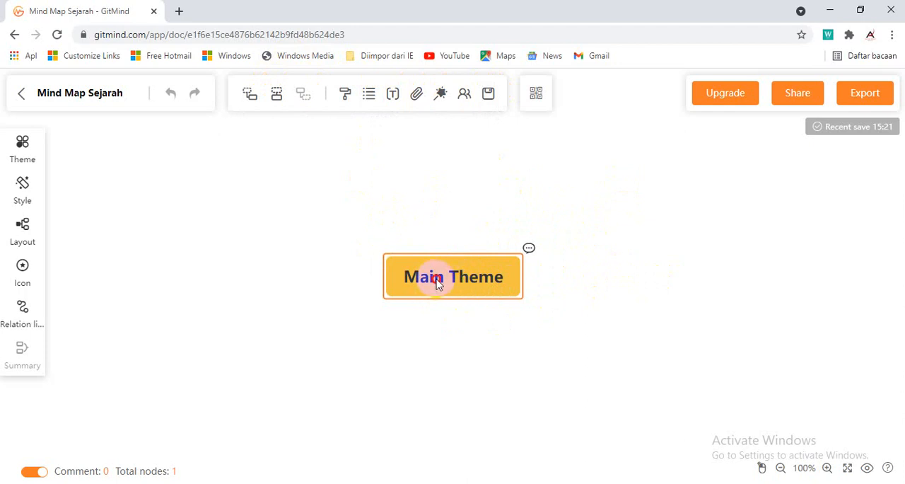
double_click(439, 283)
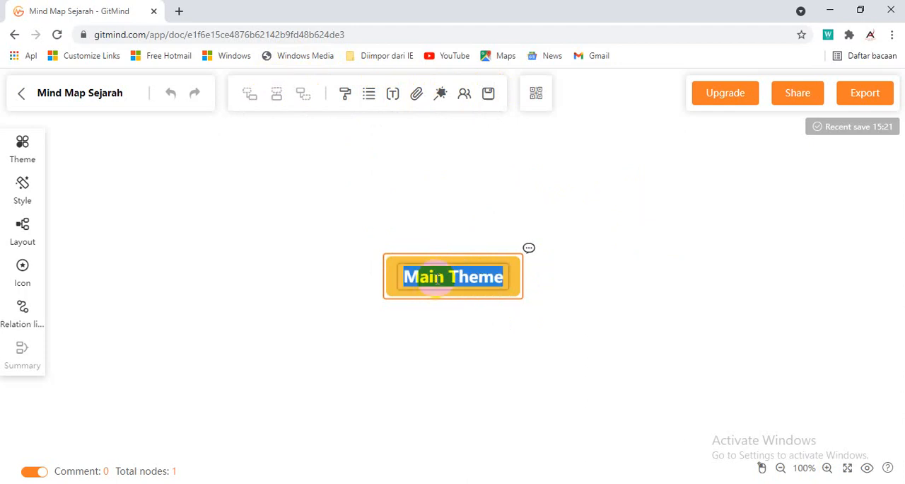
type("Hakika")
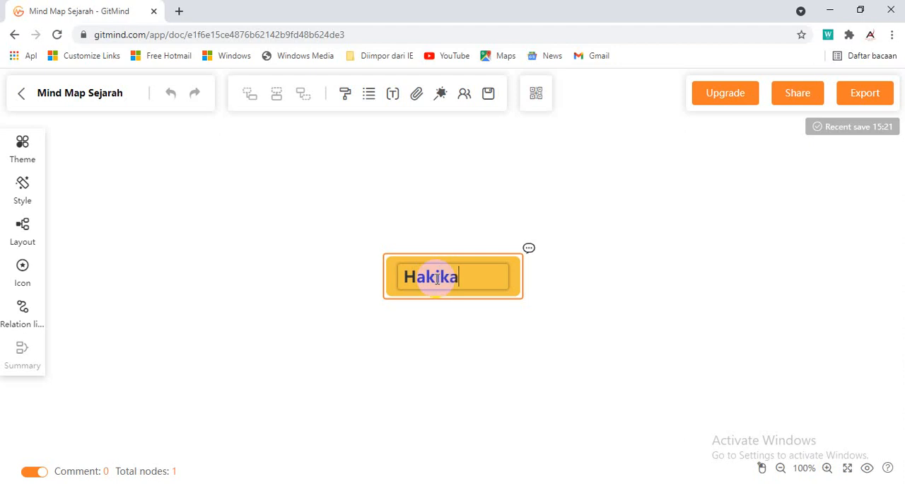
type("t Sejarah")
left_click(486, 350)
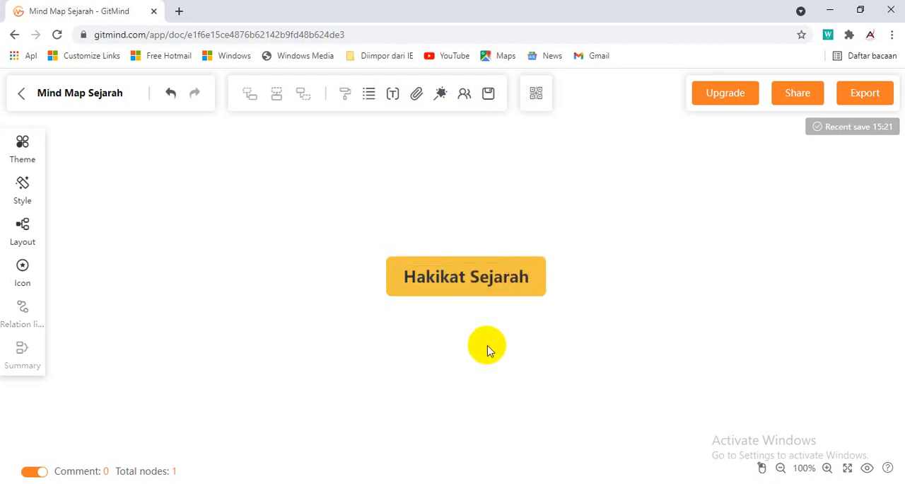
Add four subnodes to the central "Hakikat Sejarah" node, leaving their default text
left_click(460, 295)
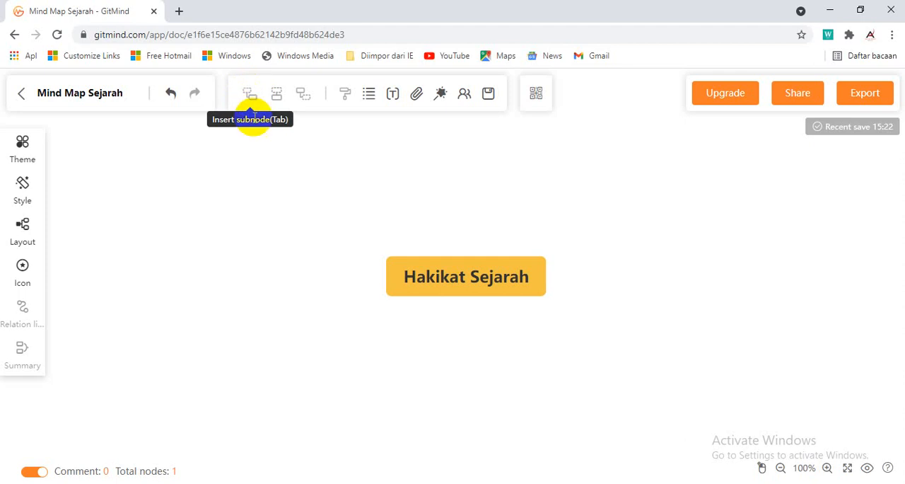
left_click(488, 278)
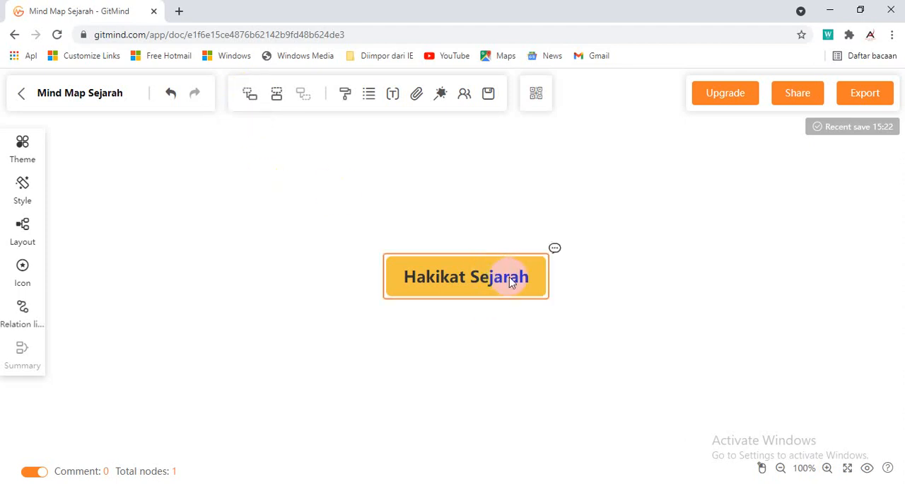
left_click(252, 96)
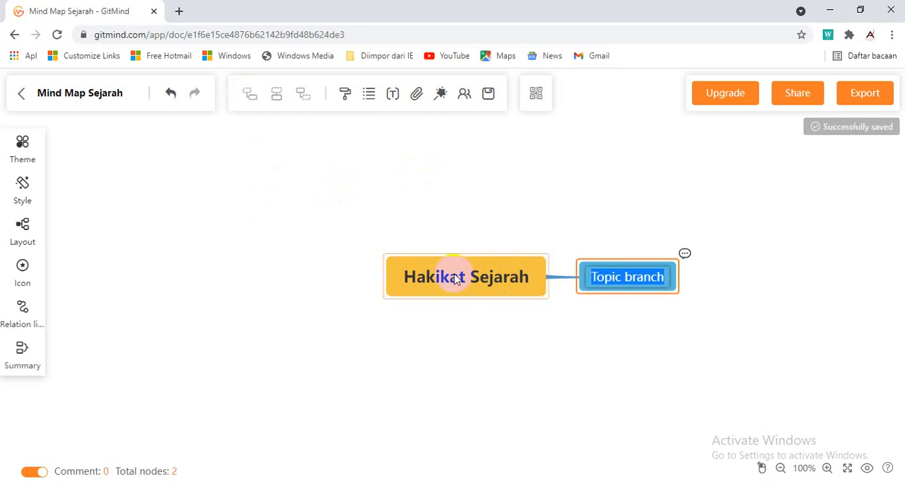
left_click(457, 280)
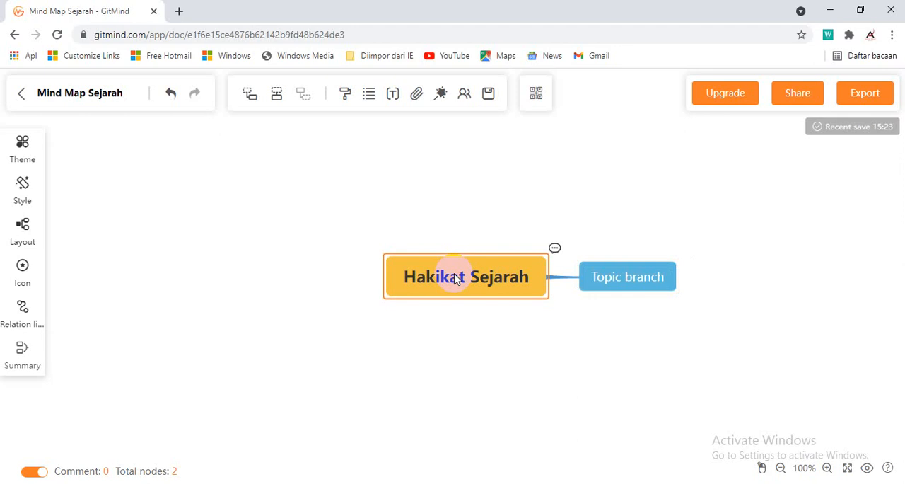
left_click(252, 95)
left_click(456, 280)
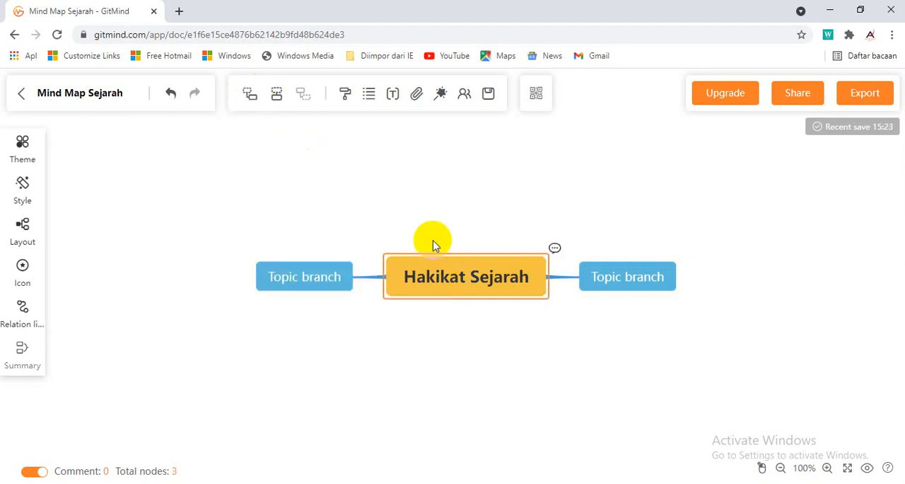
left_click(253, 94)
left_click(464, 271)
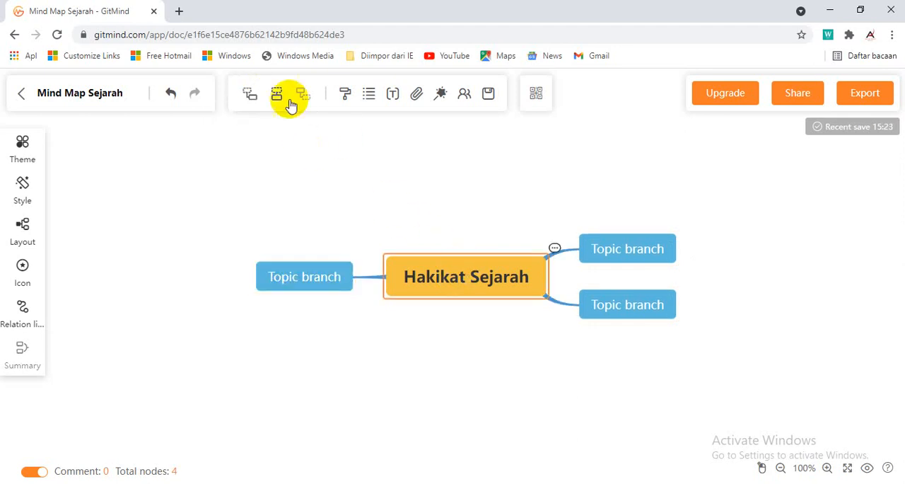
left_click(248, 94)
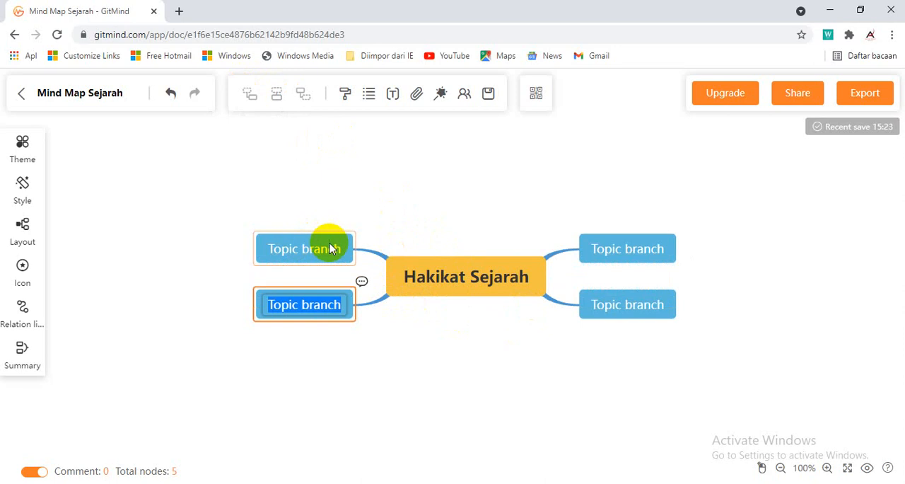
Rename the upper branch on the right side of the central node to "Sejarah Sebagai Kisah"
double_click(621, 249)
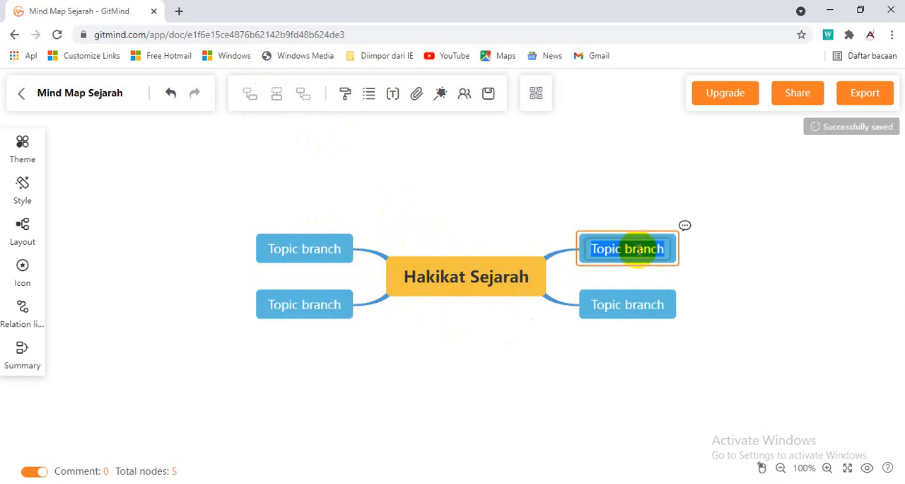
left_click(604, 249)
left_click(716, 259)
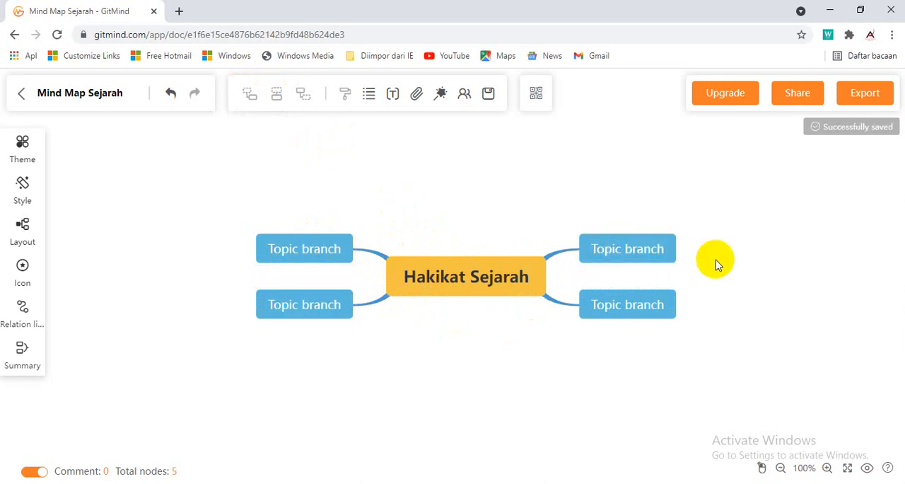
double_click(622, 247)
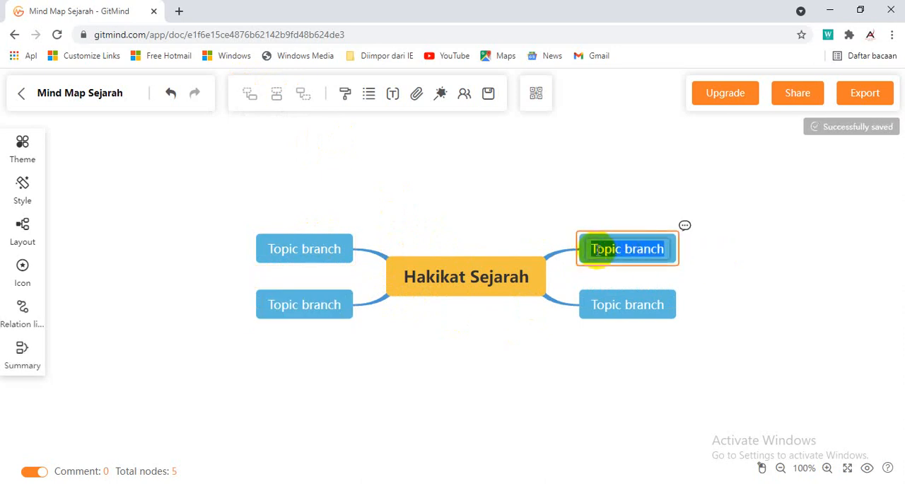
left_click(613, 249)
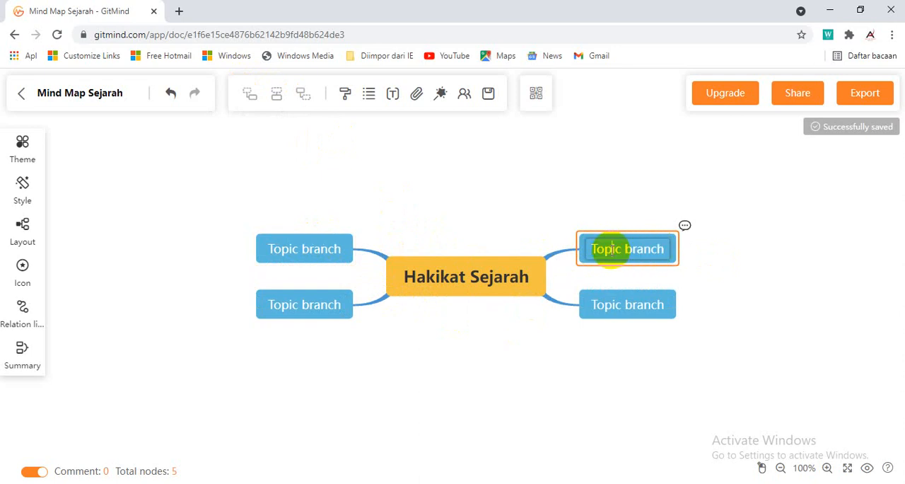
double_click(599, 249)
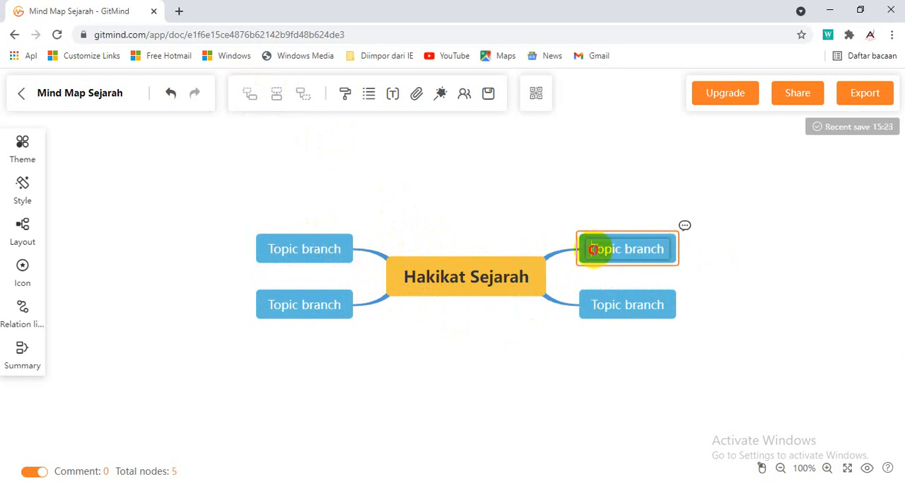
left_click_drag(597, 249, 666, 253)
type("Se")
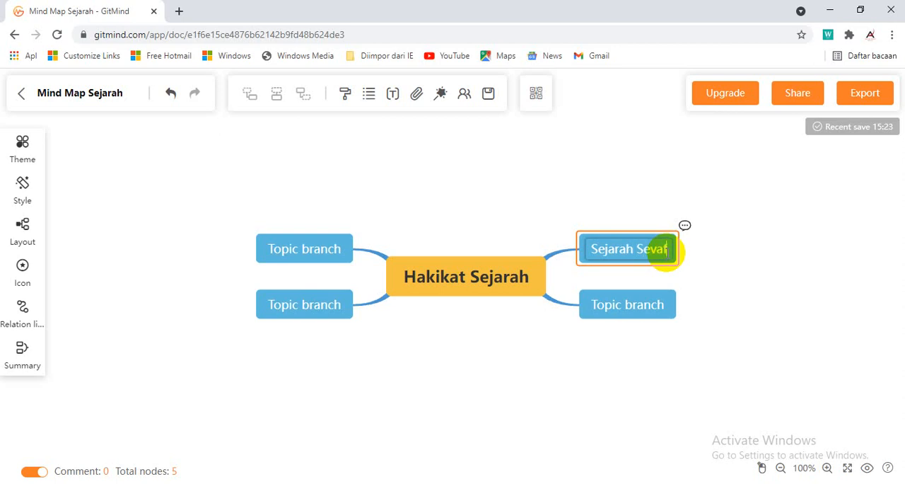
type("jarah Sebagai")
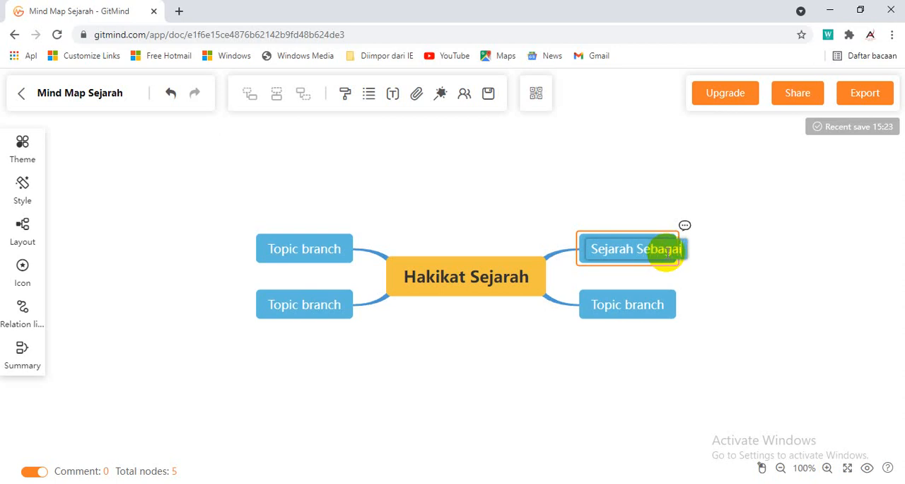
type(" Kisah")
Rename the lower branch on the right side of the central node to "Sejarah Sebagai Peristiwa"
left_click(629, 307)
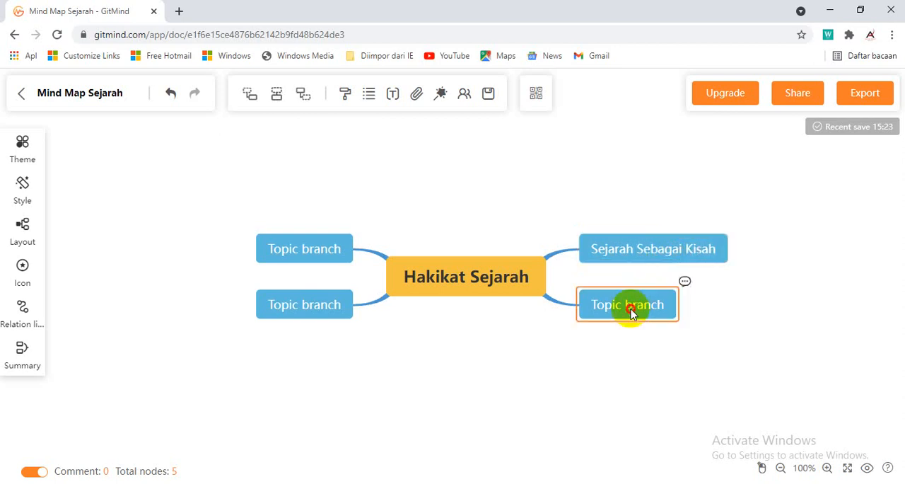
double_click(630, 309)
type("Se")
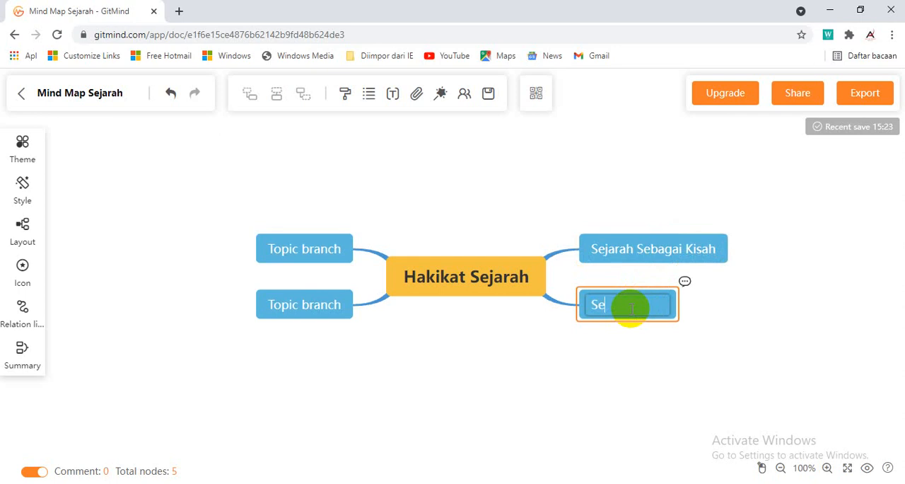
type("jarah Sebagai Pe")
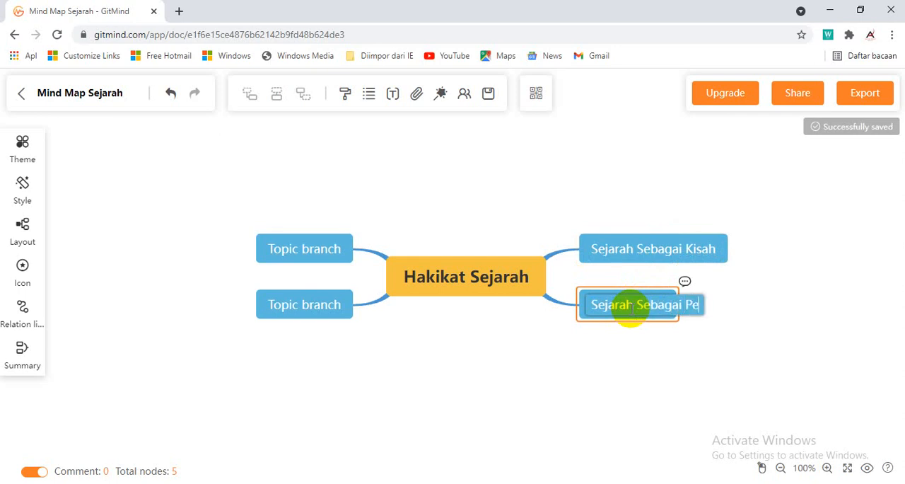
type("ristiwa")
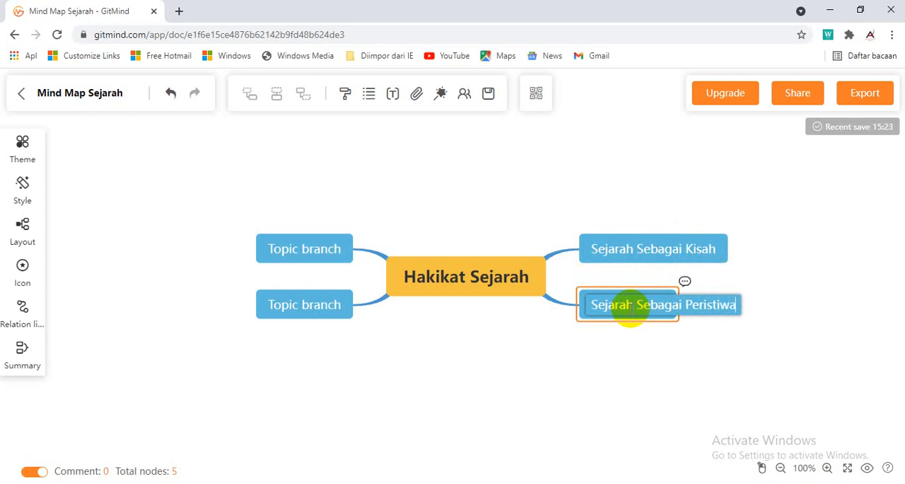
Rename the upper branch on the left side of the central node to "Sejarah Sebagai Ilmu"
left_click(300, 255)
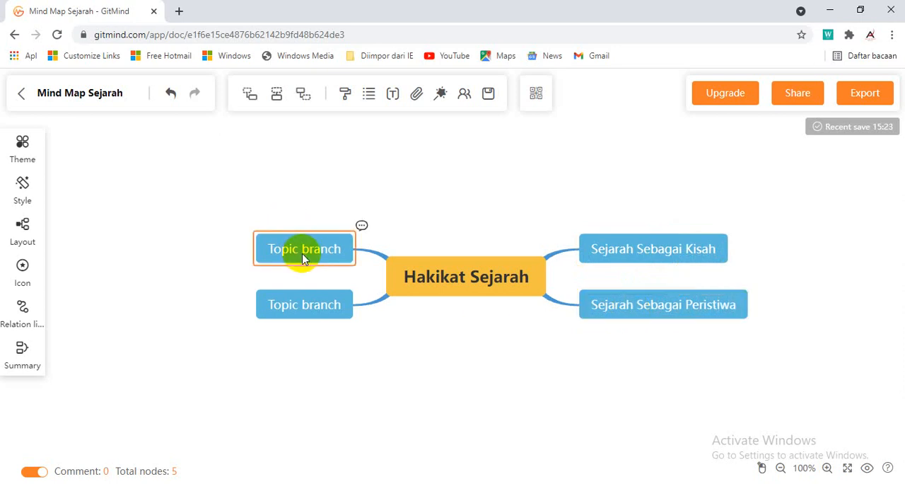
double_click(314, 249)
type("Sejarah S")
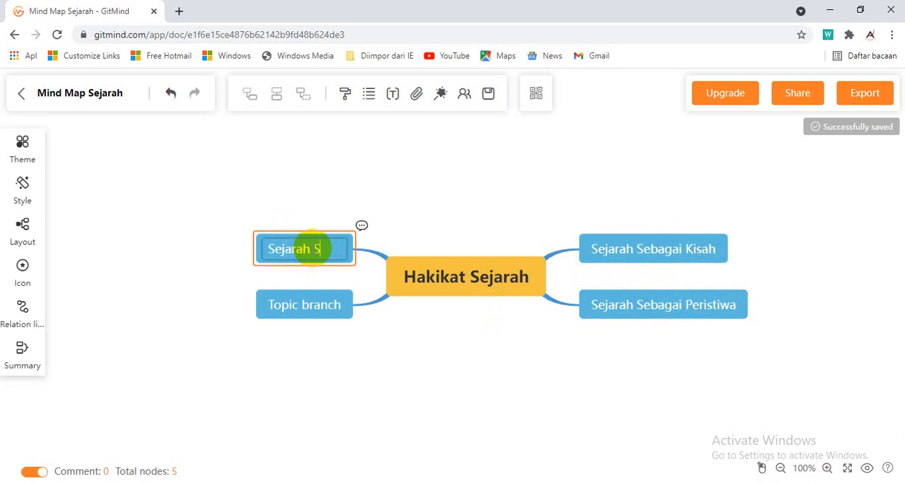
type("ebagai")
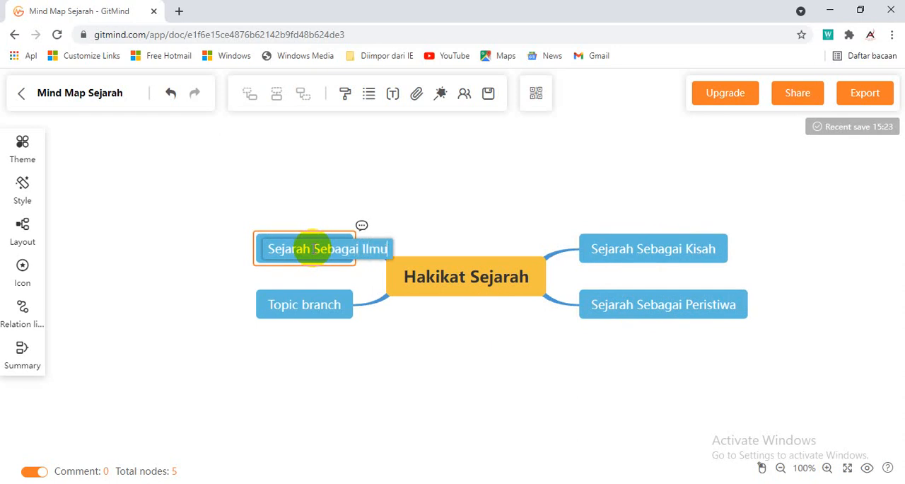
type(" Ilmu")
Rename the lower branch on the left side of the central node to "Sejarah Sebagai Seni"
left_click(292, 311)
right_click(293, 312)
left_click(290, 312)
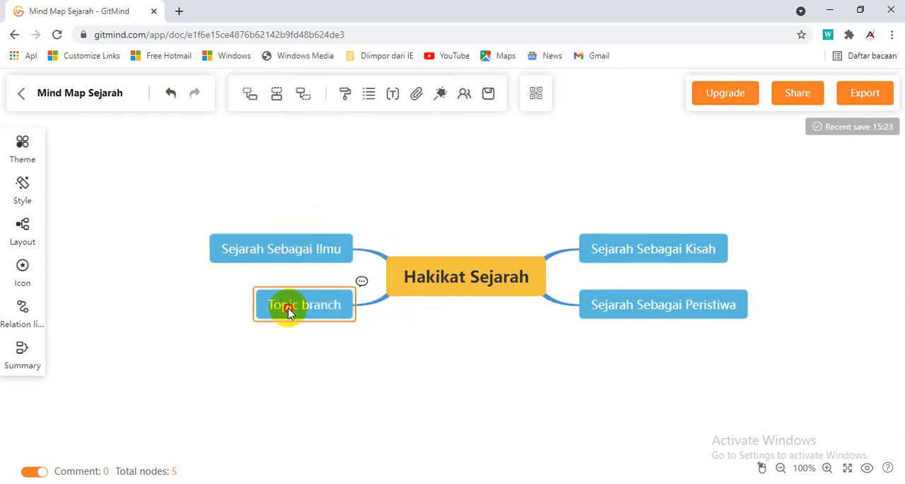
double_click(290, 312)
type("Sejarah Sebagai Seni")
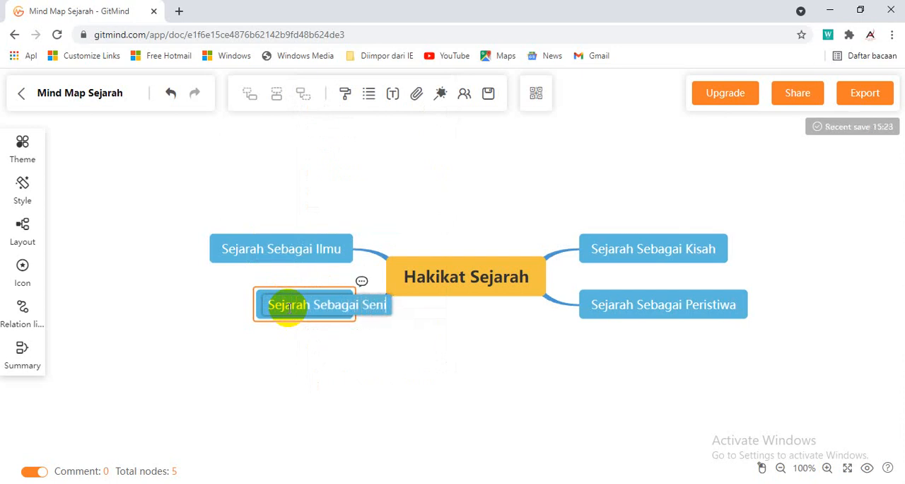
left_click(383, 359)
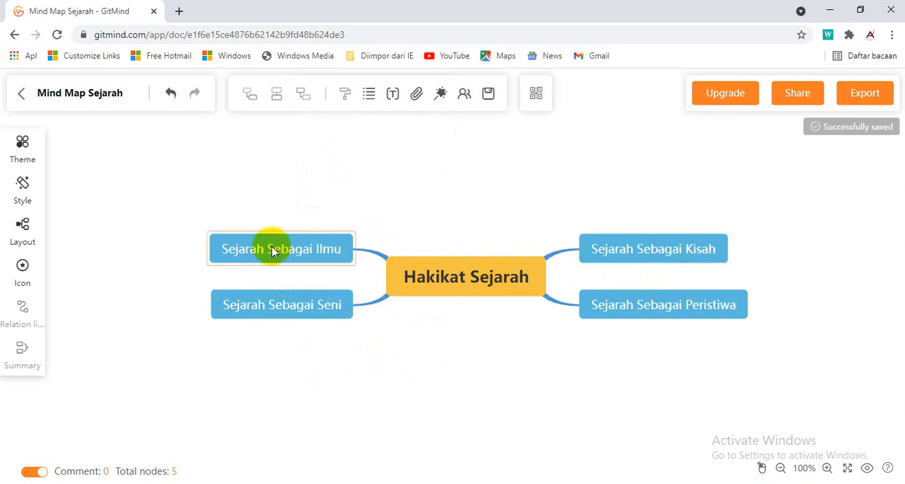
Add four subnodes to the "Sejarah Sebagai Ilmu" branch
left_click(244, 246)
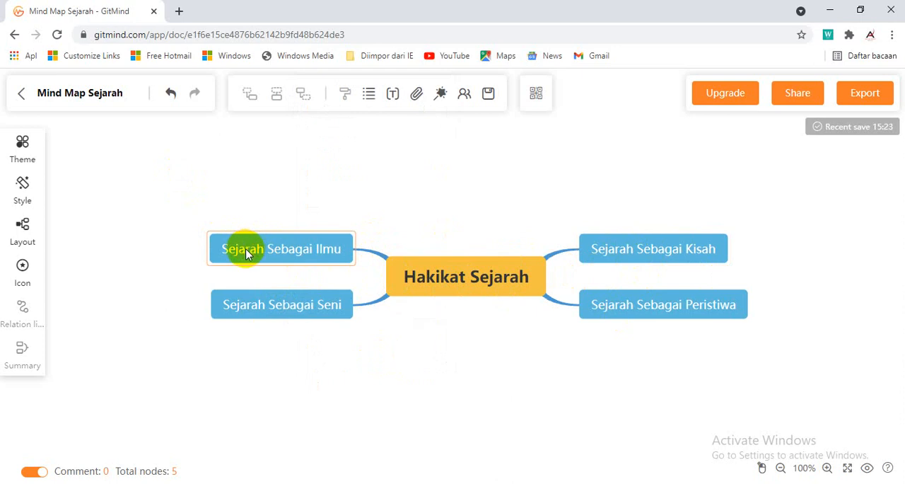
left_click(188, 177)
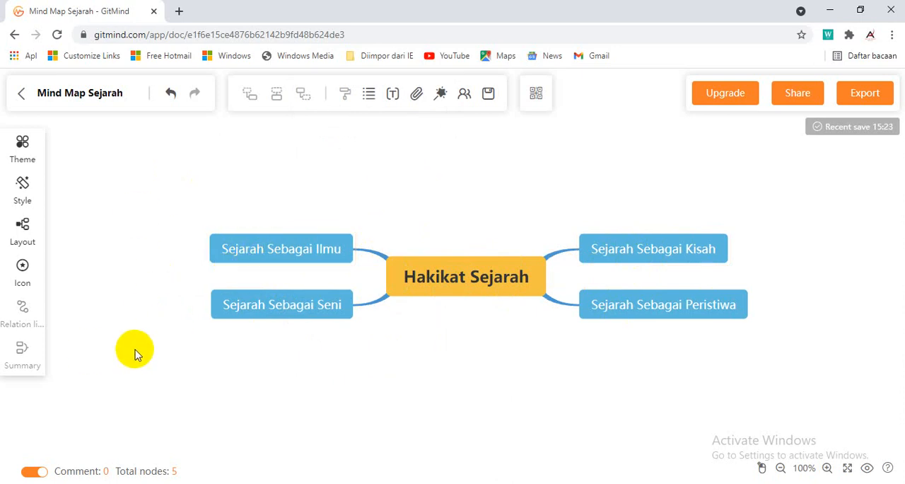
left_click(258, 252)
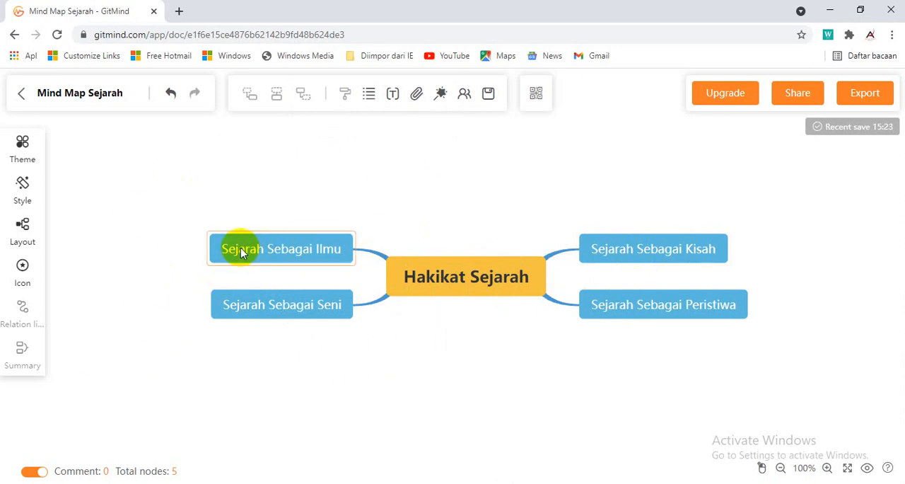
left_click(241, 253)
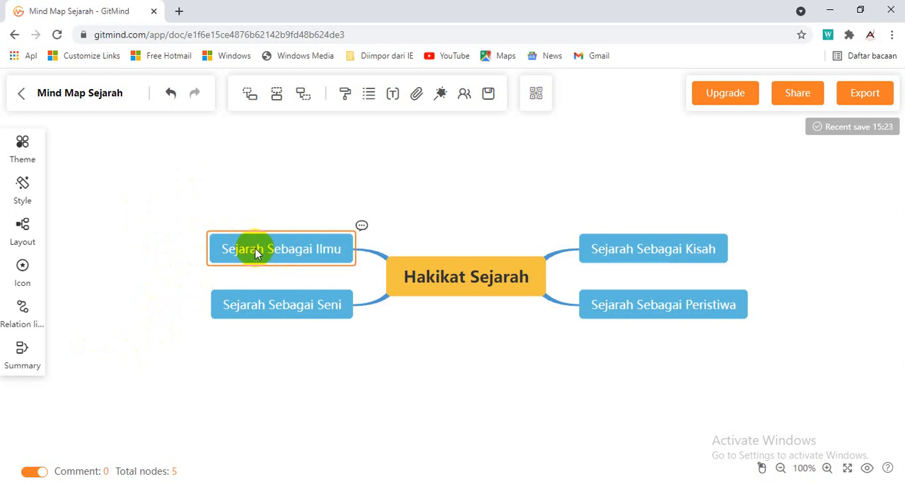
left_click(249, 93)
left_click(259, 260)
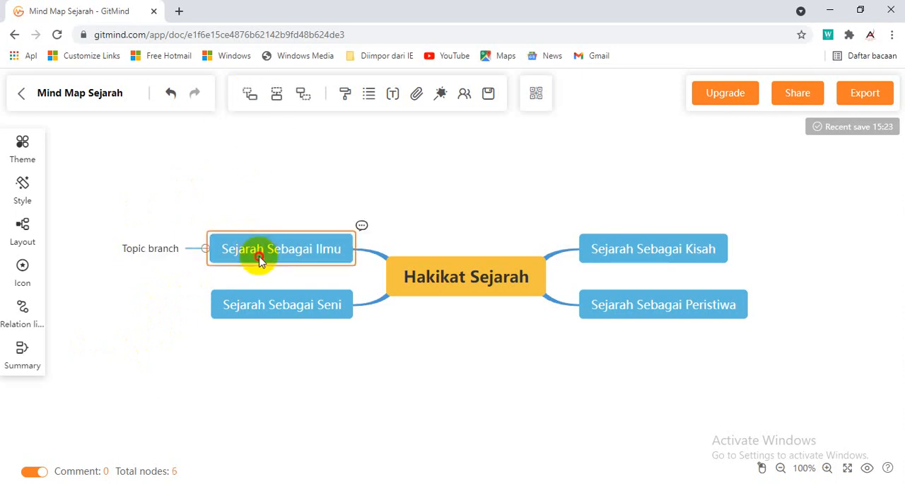
left_click(250, 93)
left_click(252, 240)
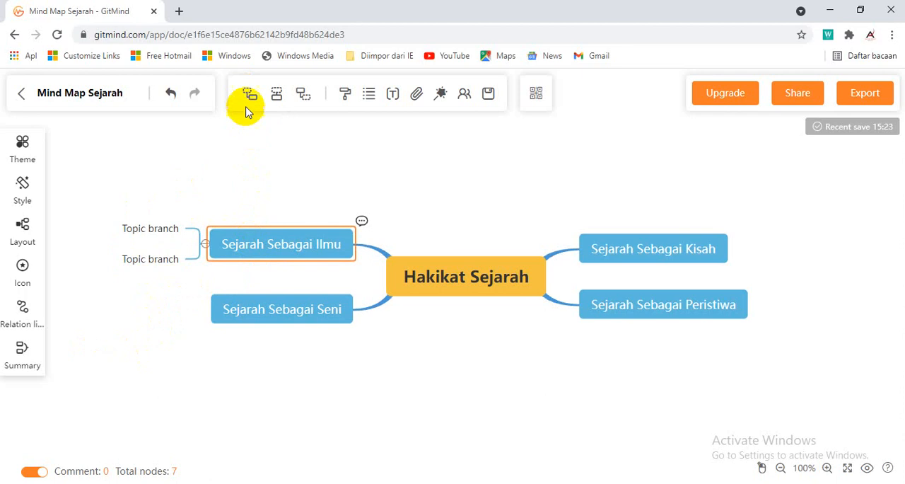
left_click(250, 93)
left_click(259, 244)
left_click(249, 97)
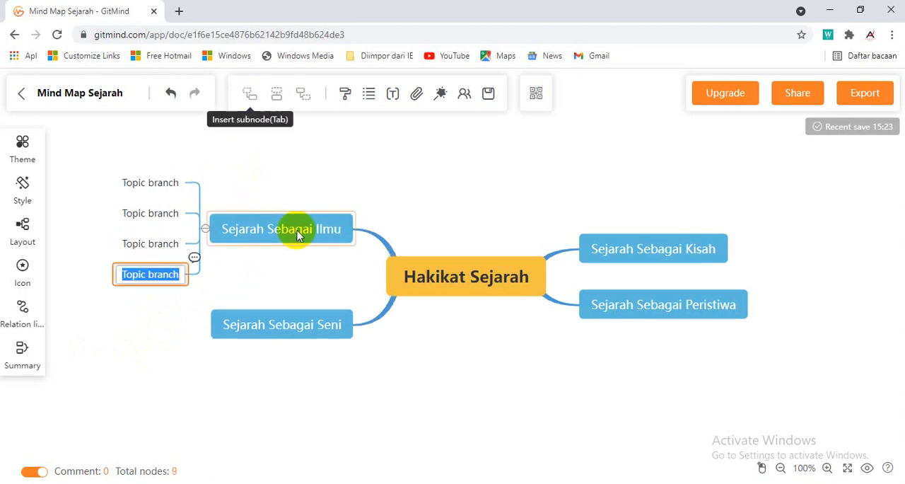
Rename the first two subnodes of "Sejarah Sebagai Ilmu", counted downward, to "Empiris" and "Teori"
double_click(159, 182)
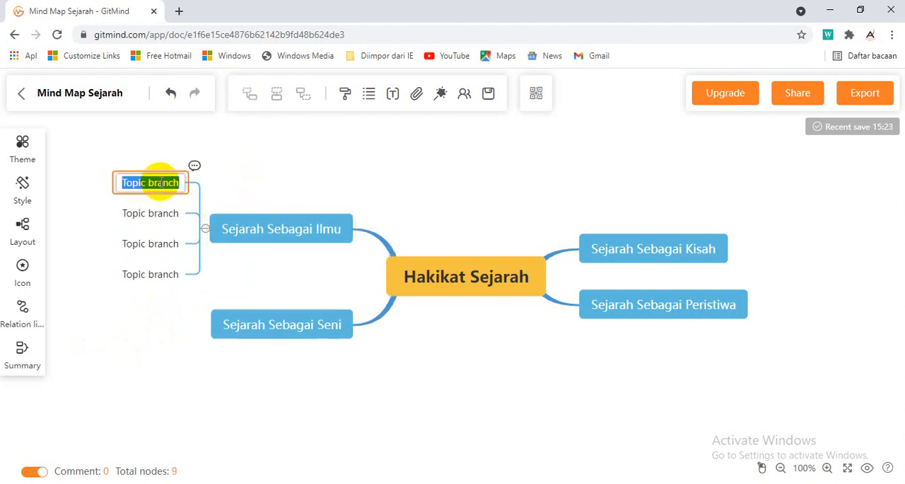
type("Empiris")
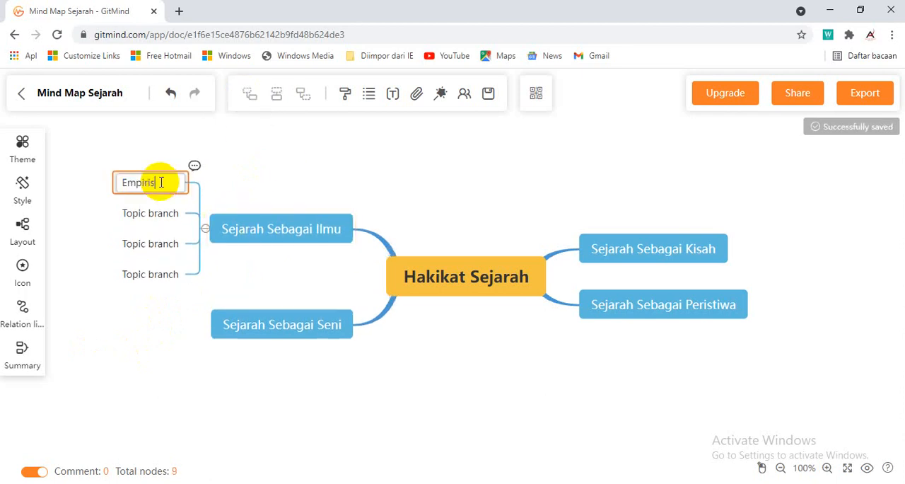
double_click(160, 213)
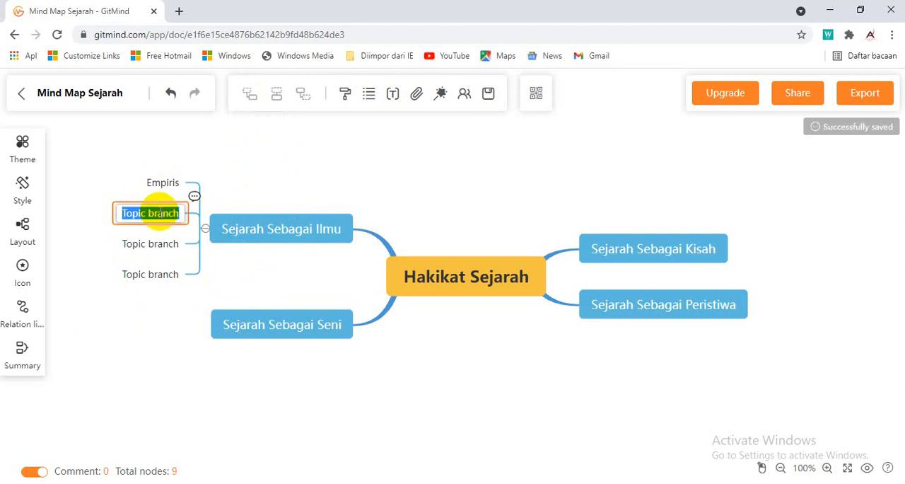
type("Teori")
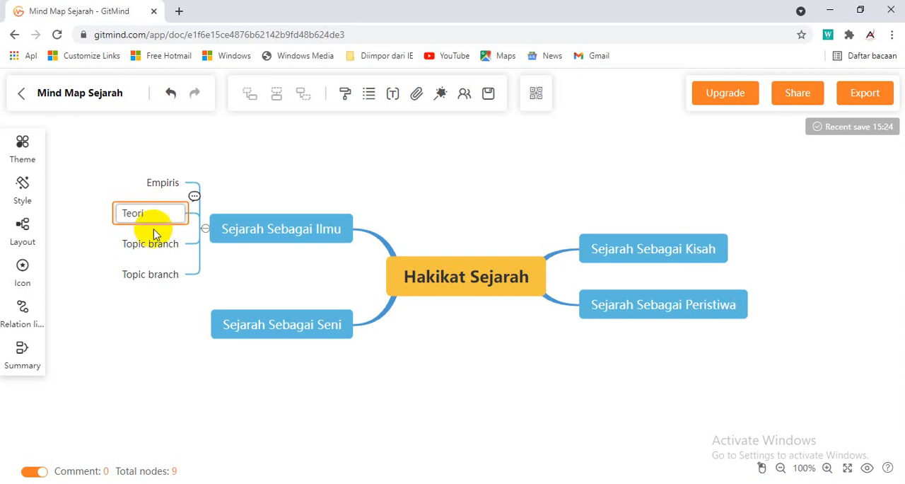
Rename the third and fourth subnodes of "Sejarah Sebagai Ilmu" to "Metode" and "Obyek"
double_click(146, 243)
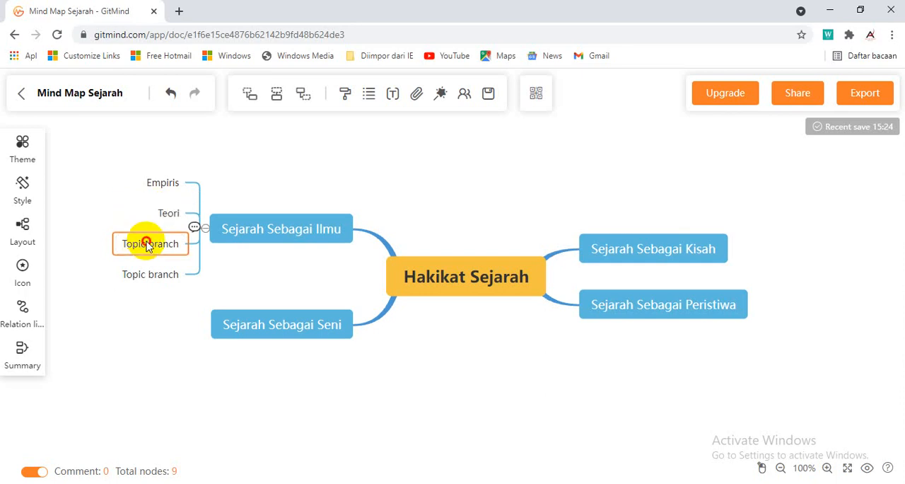
type("Me")
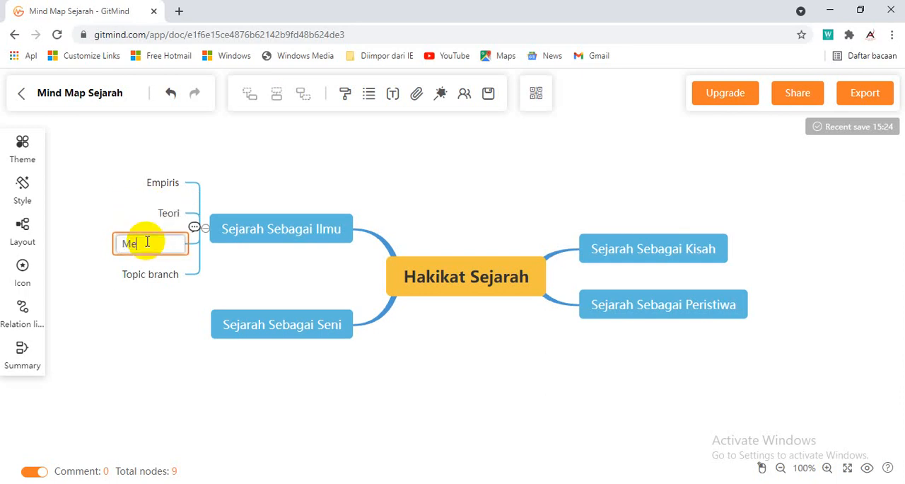
type("tode")
double_click(151, 274)
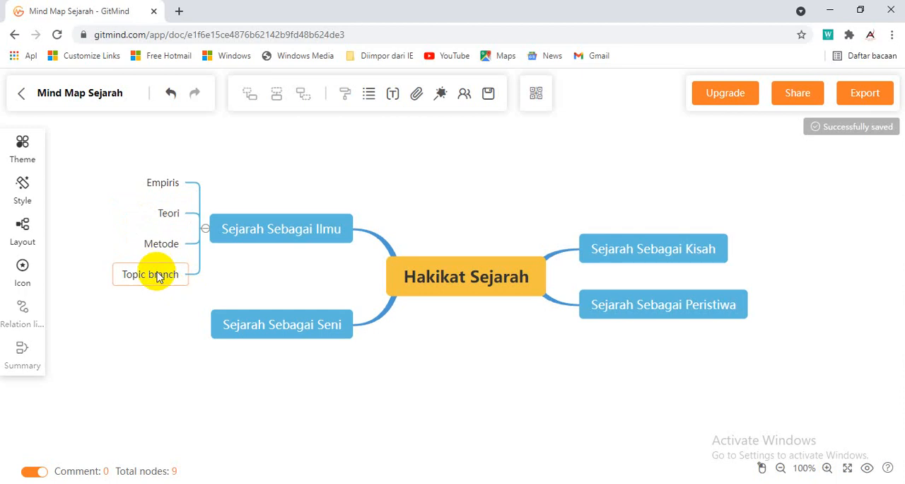
type("Obyek")
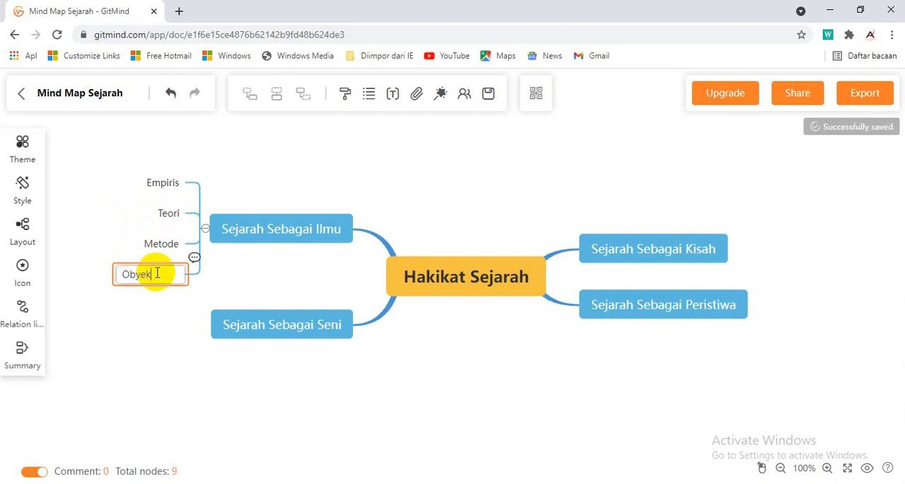
left_click(166, 307)
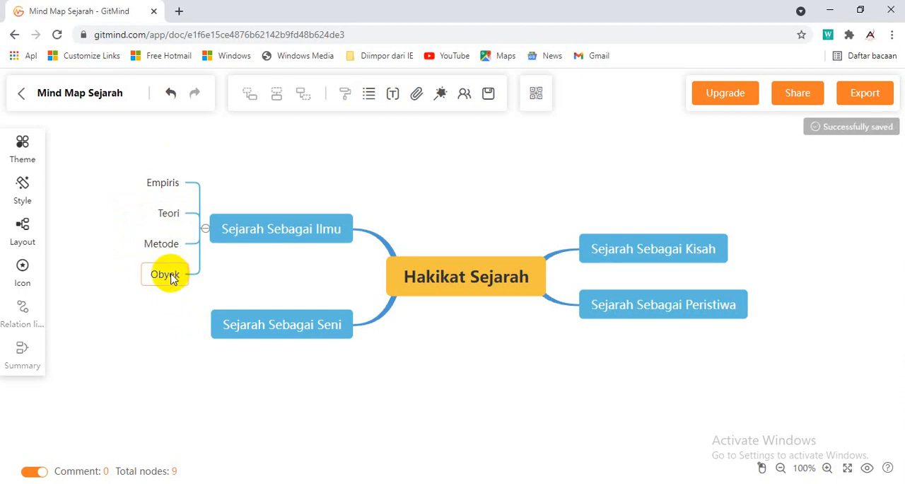
Try to move the "Obyek" subnode to another place around the "Sejarah Sebagai Ilmu" branch
left_click_drag(171, 279, 168, 213)
left_click(103, 240)
left_click_drag(103, 239, 164, 285)
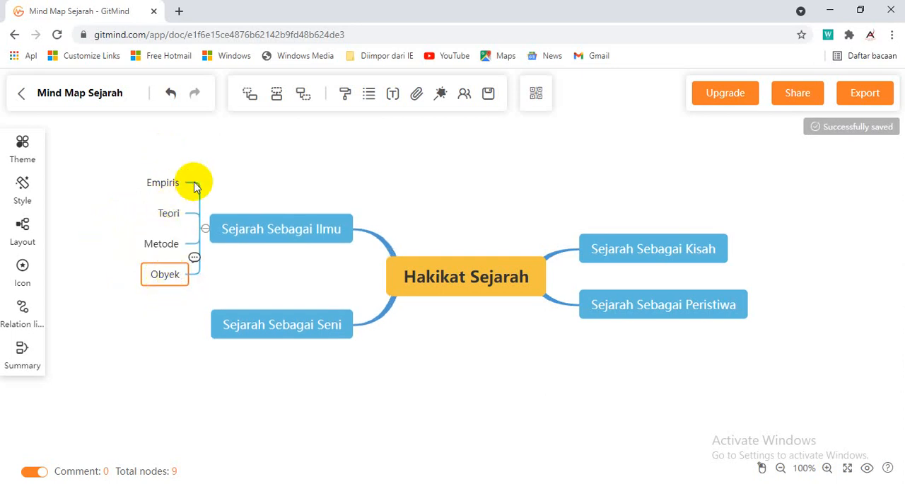
left_click(255, 271)
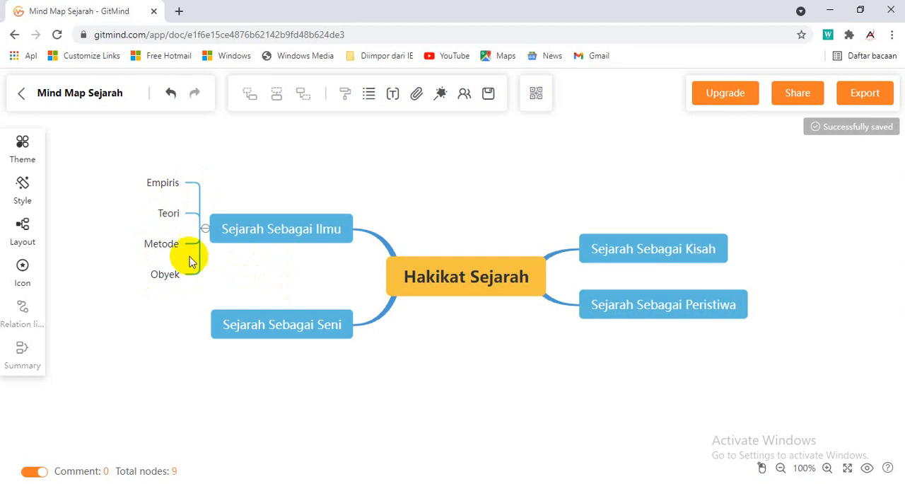
Move the "Obyek" subnode slightly farther out from the "Sejarah Sebagai Ilmu" branch
left_click(170, 217)
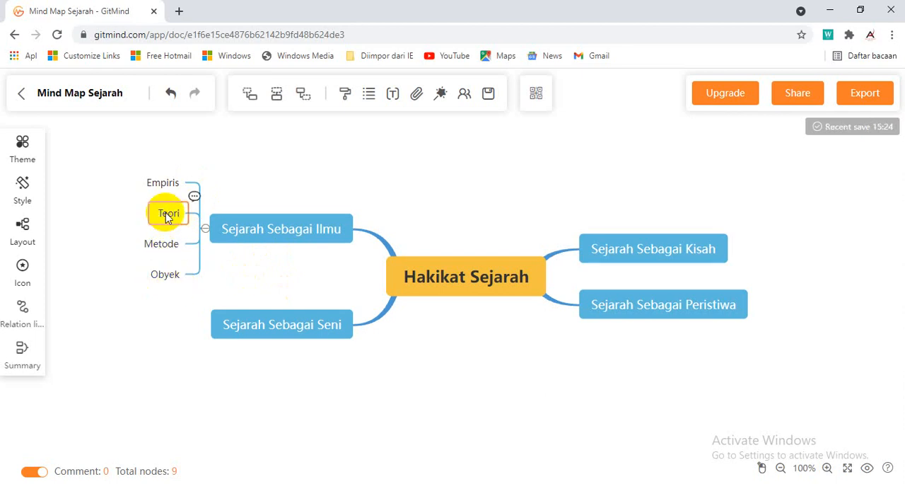
left_click(170, 276)
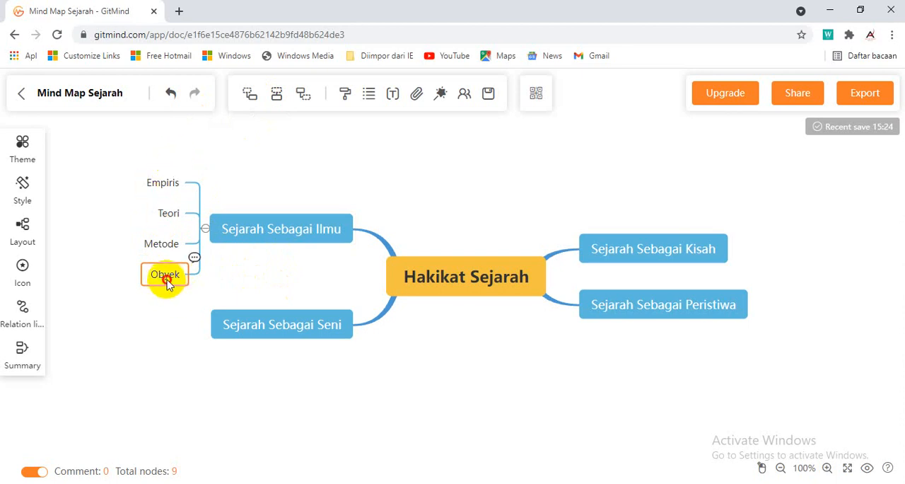
mouse_move(168, 283)
left_mouse_down()
mouse_move(125, 245)
mouse_move(115, 214)
mouse_move(165, 293)
mouse_move(162, 275)
left_mouse_up()
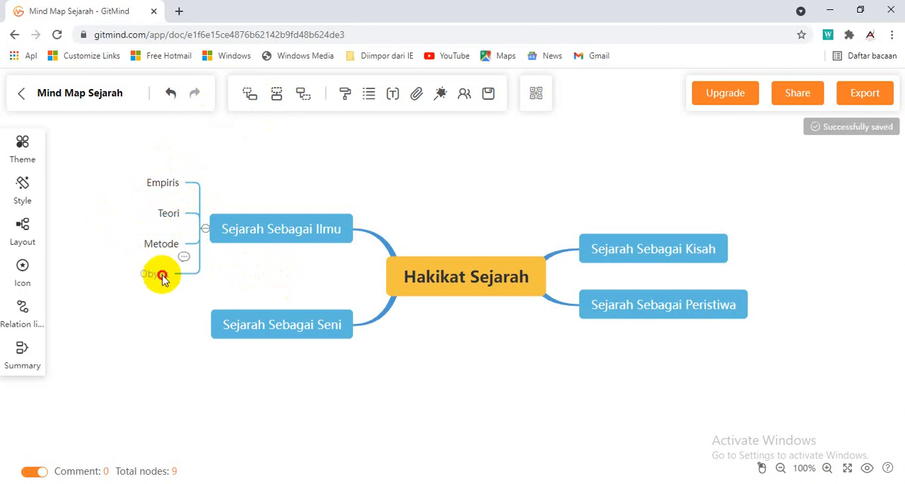
left_click(275, 171)
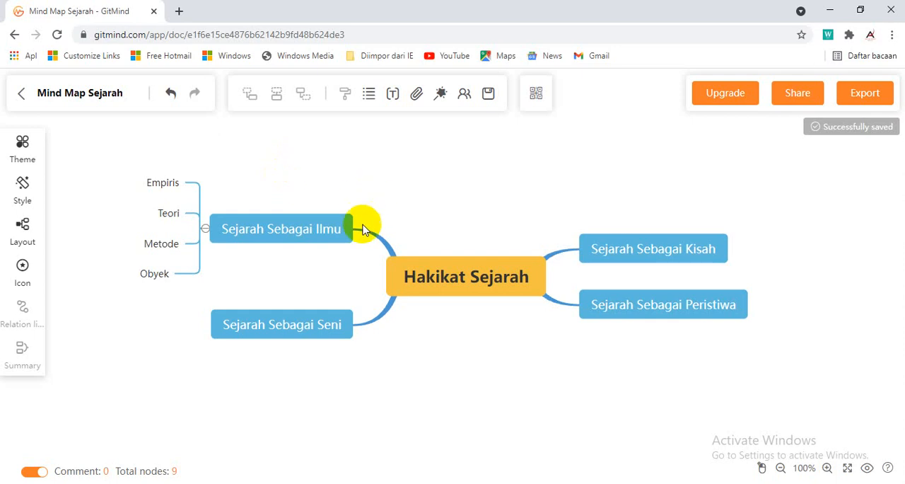
Add three subnodes to the "Sejarah Sebagai Peristiwa" branch
left_click(696, 312)
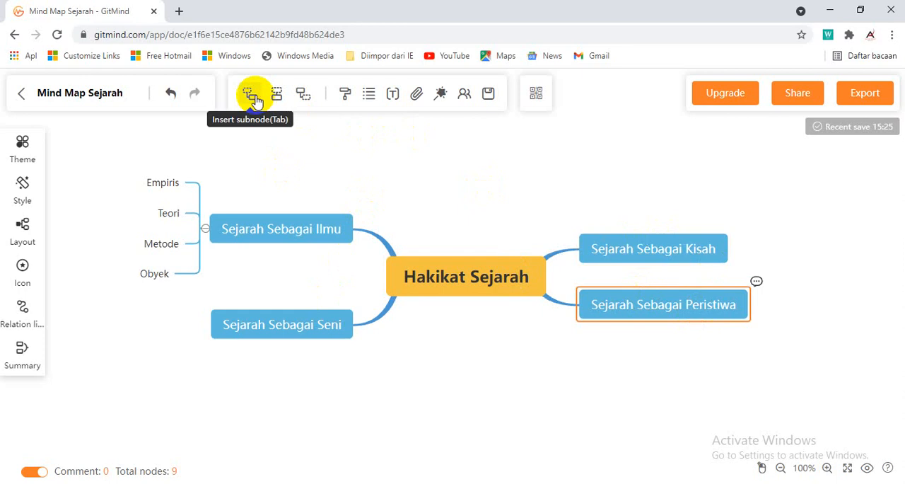
left_click(252, 94)
left_click(672, 315)
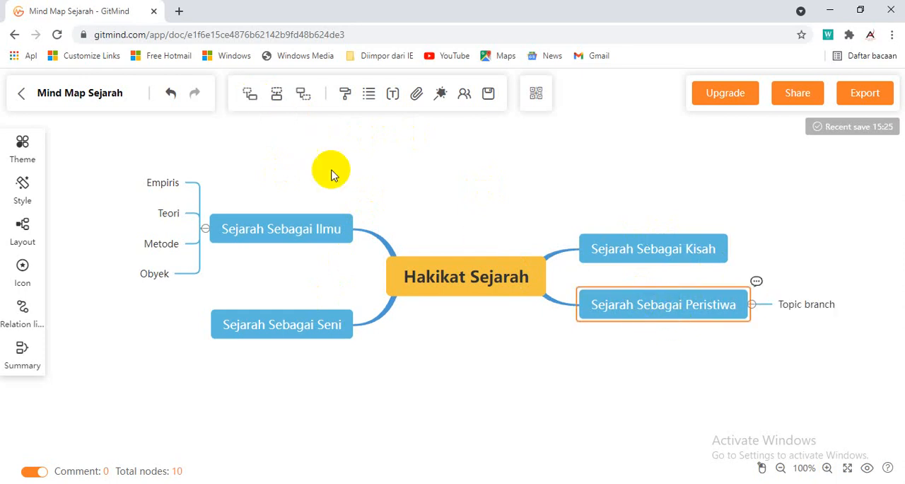
left_click(249, 94)
left_click(667, 309)
left_click(250, 94)
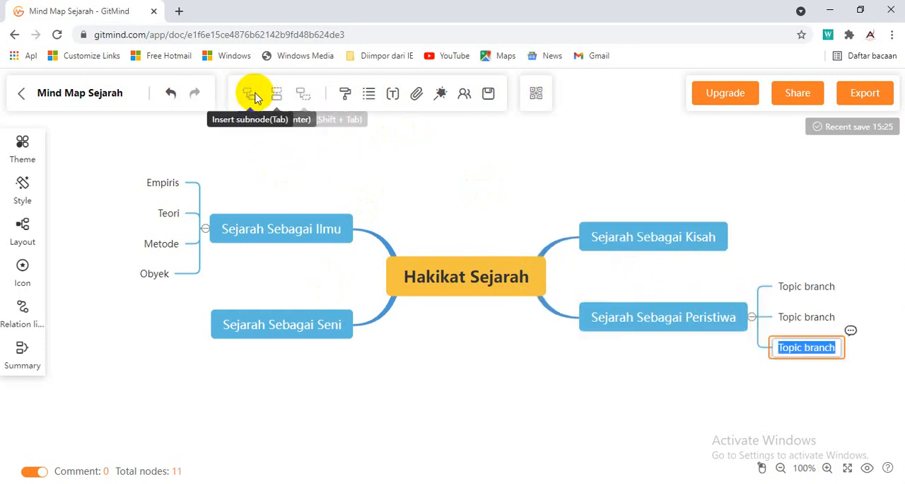
Rename the three subnodes of "Sejarah Sebagai Peristiwa", from the uppermost down, to "Unik", "Abadi" and "Penting"
double_click(817, 287)
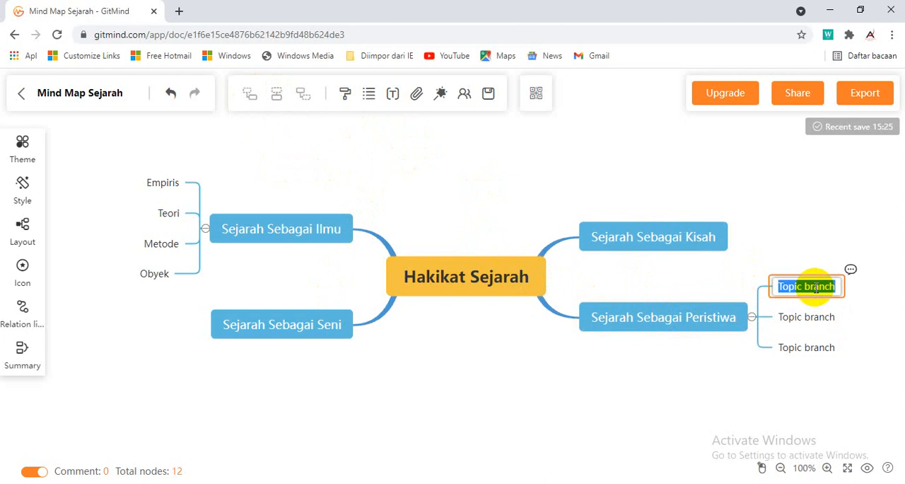
type("Unik")
double_click(804, 317)
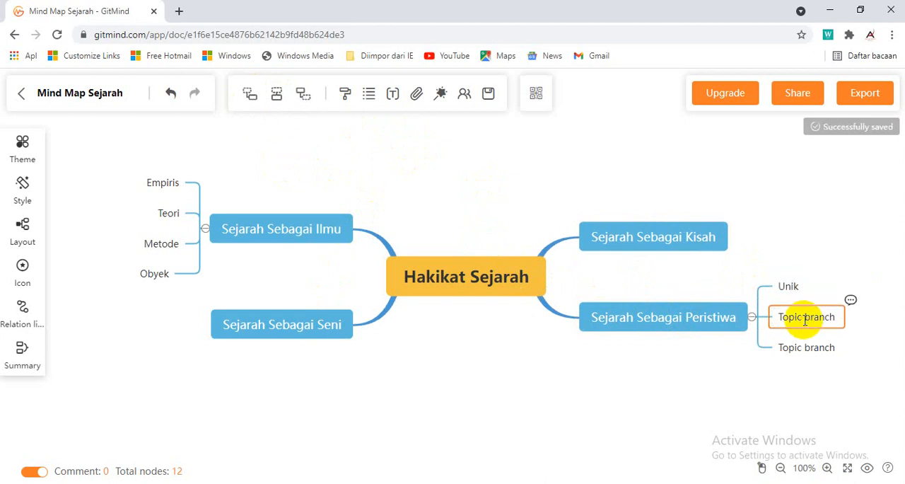
type("Abadi")
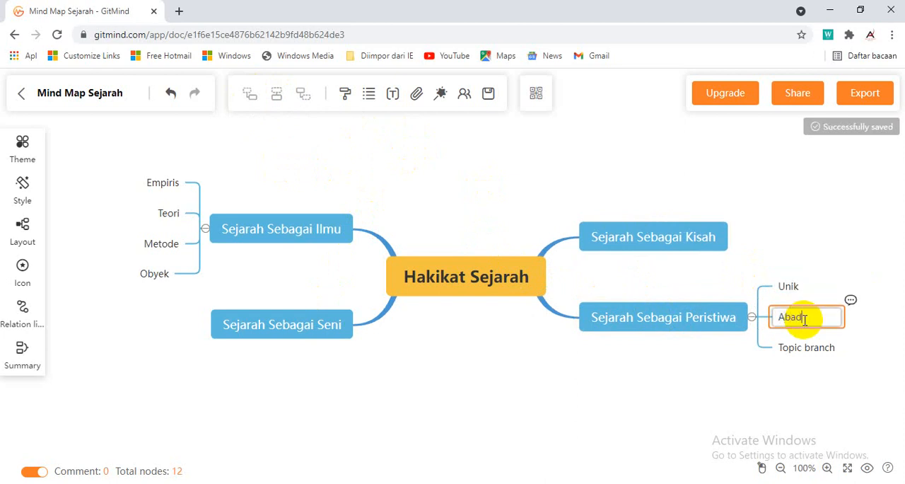
double_click(795, 346)
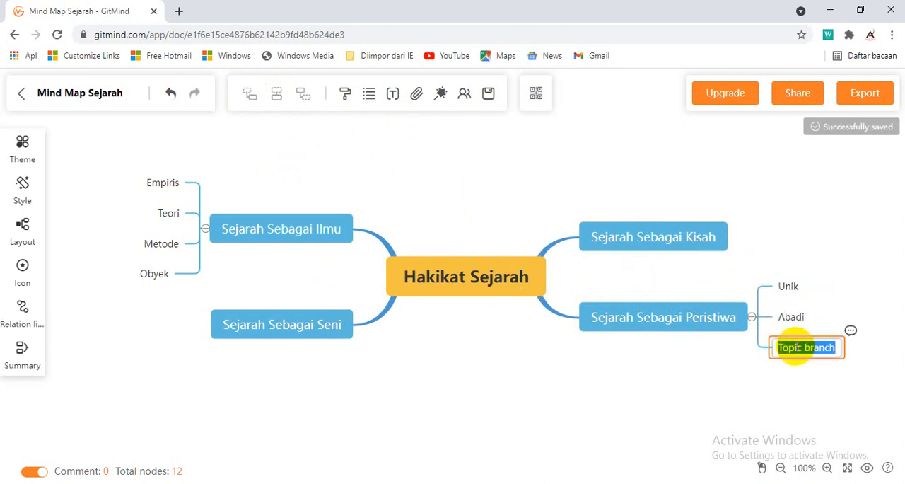
type("Penting")
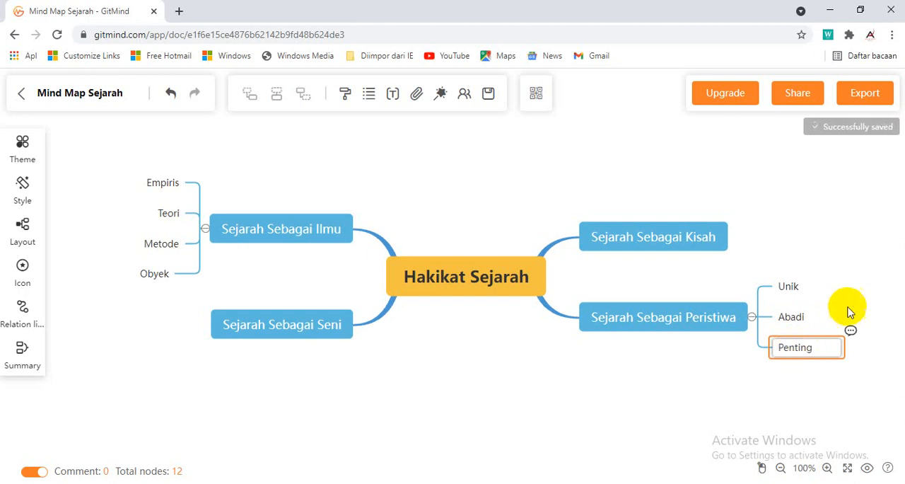
left_click(846, 269)
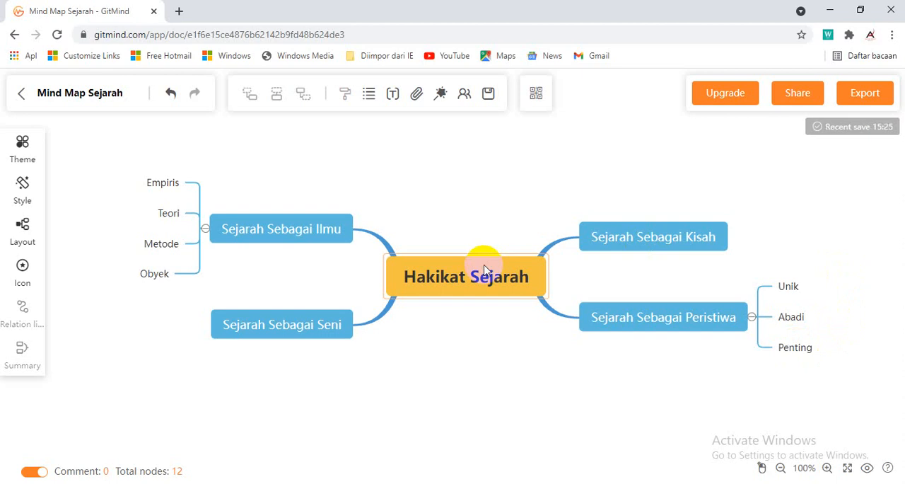
left_click(452, 202)
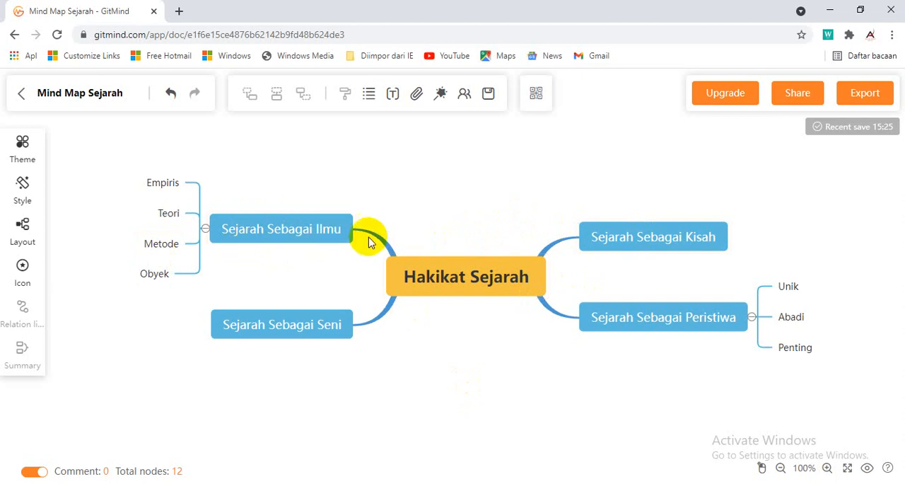
Set the "Sejarah Sebagai Ilmu" node's text to the Impact font and make it italic
left_click(284, 228)
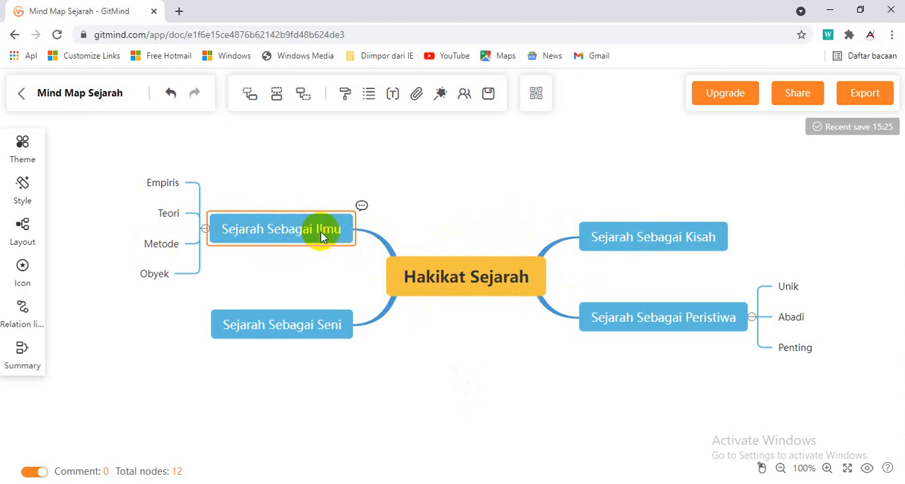
double_click(273, 230)
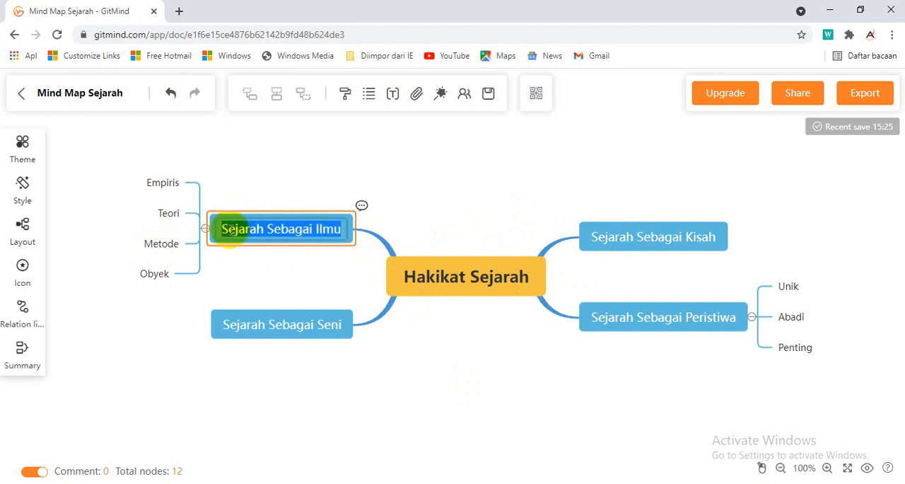
left_click(394, 96)
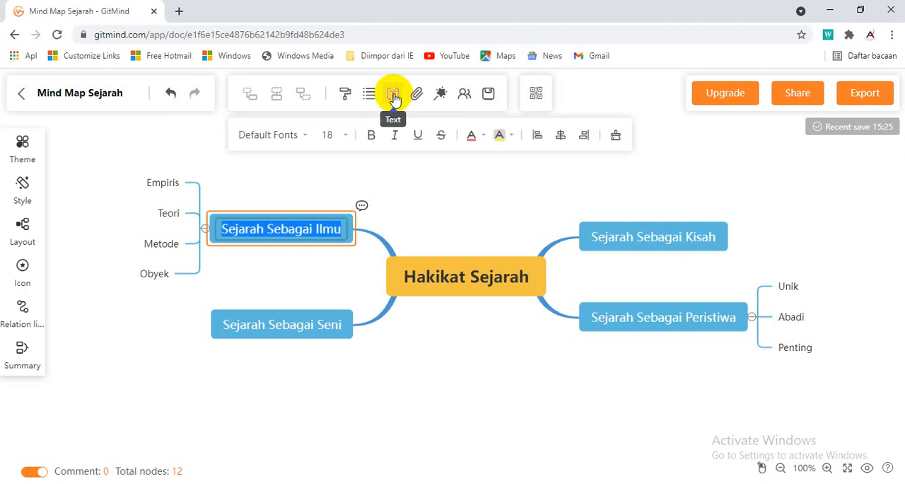
left_click(304, 136)
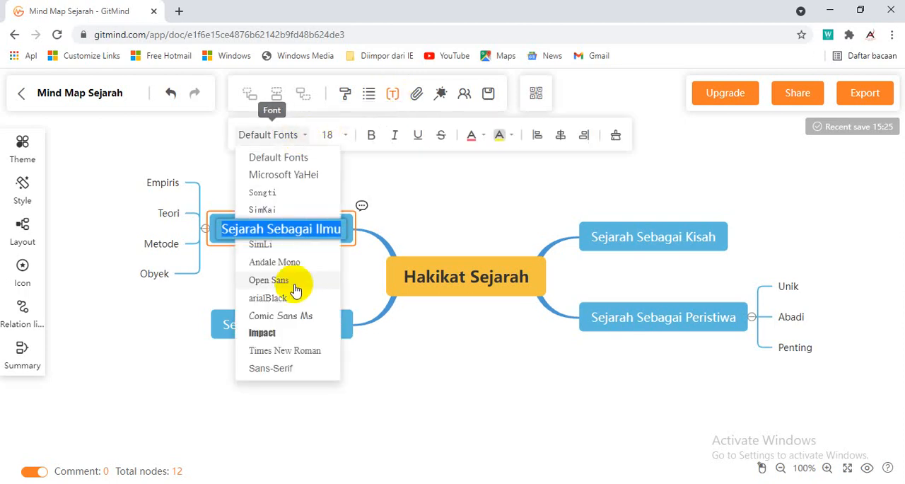
left_click(273, 334)
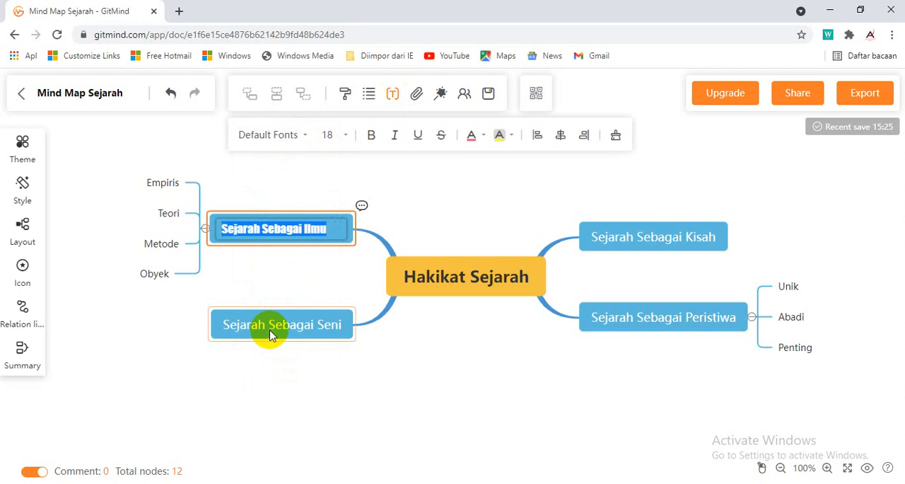
left_click(373, 136)
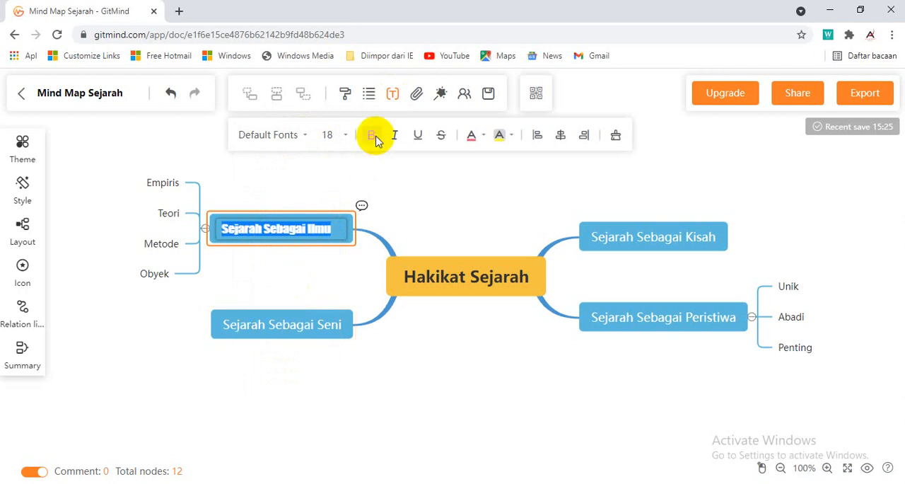
left_click(394, 136)
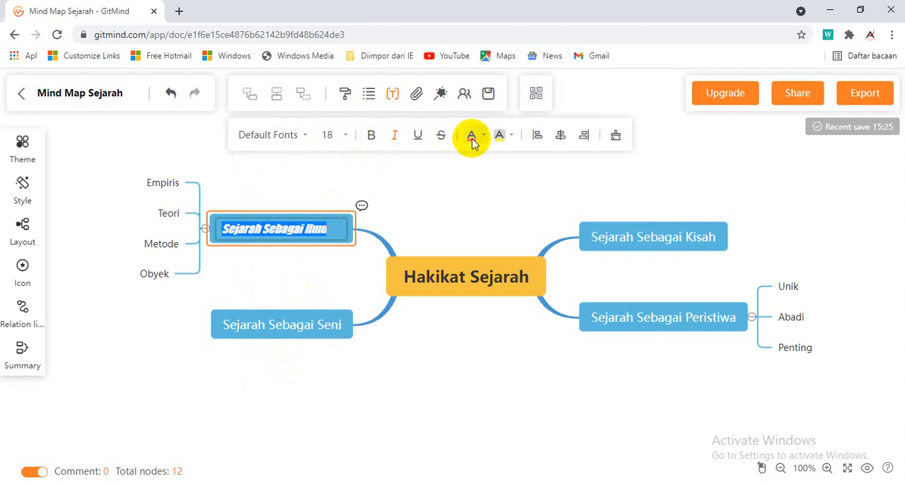
Give the "Sejarah Sebagai Ilmu" text a yellow background and red font color, and close the text formatting options
left_click(513, 136)
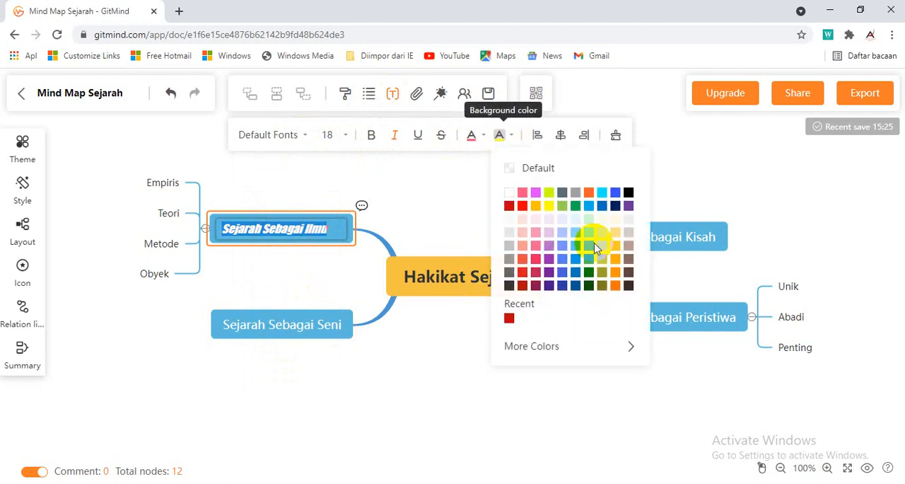
left_click(547, 209)
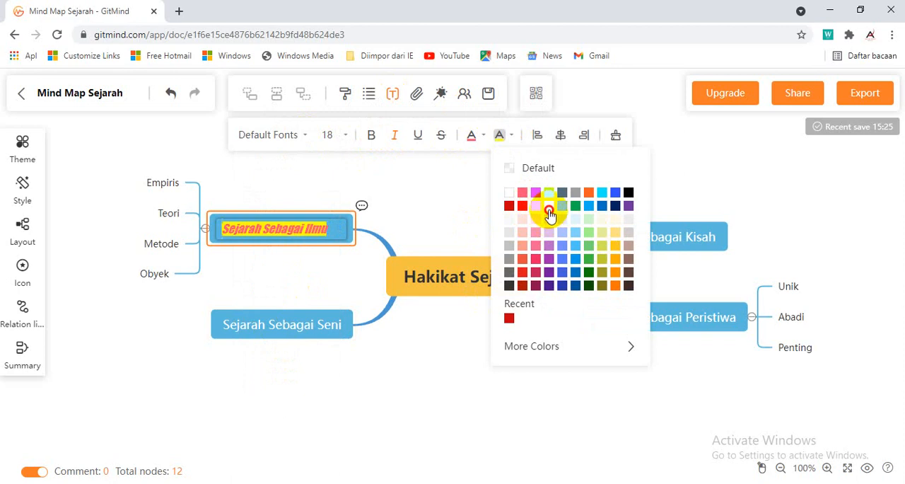
left_click(480, 134)
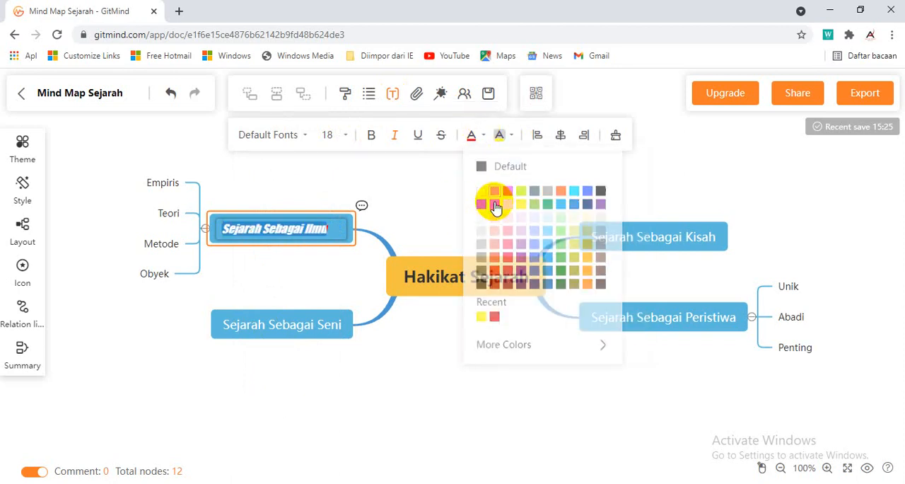
left_click(494, 205)
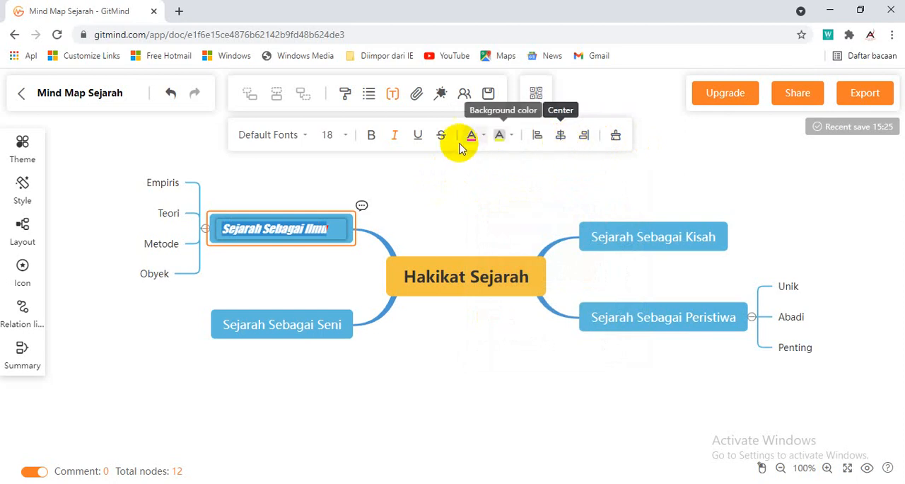
left_click(463, 219)
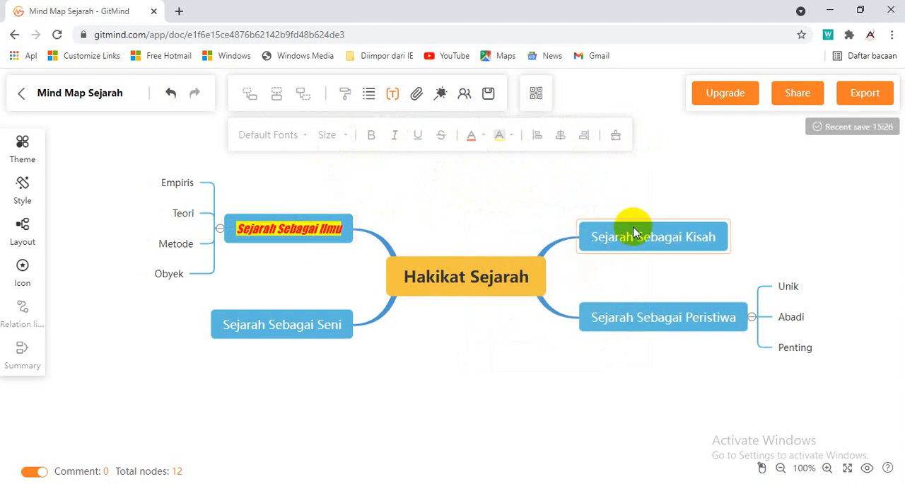
left_click(511, 278)
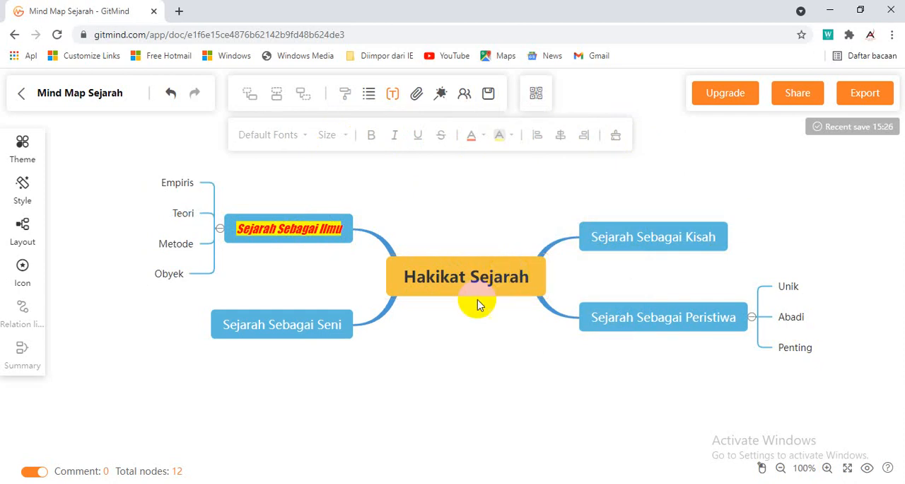
left_click(450, 191)
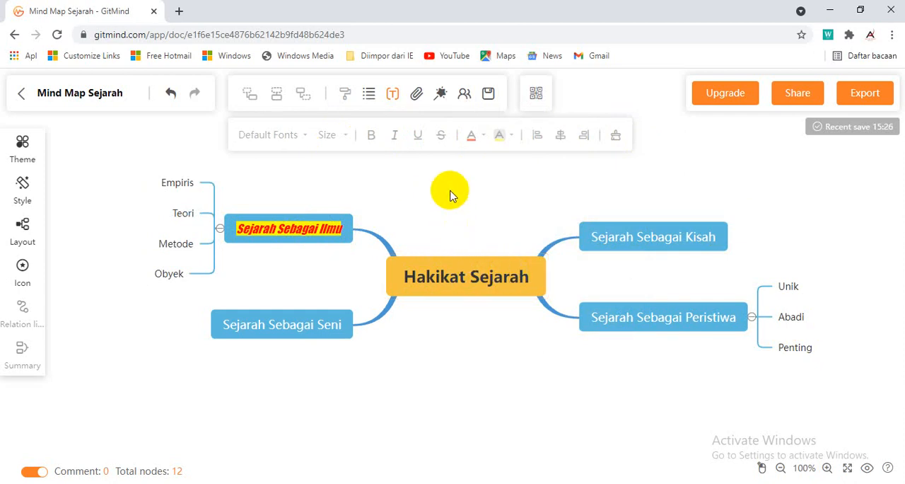
left_click(393, 93)
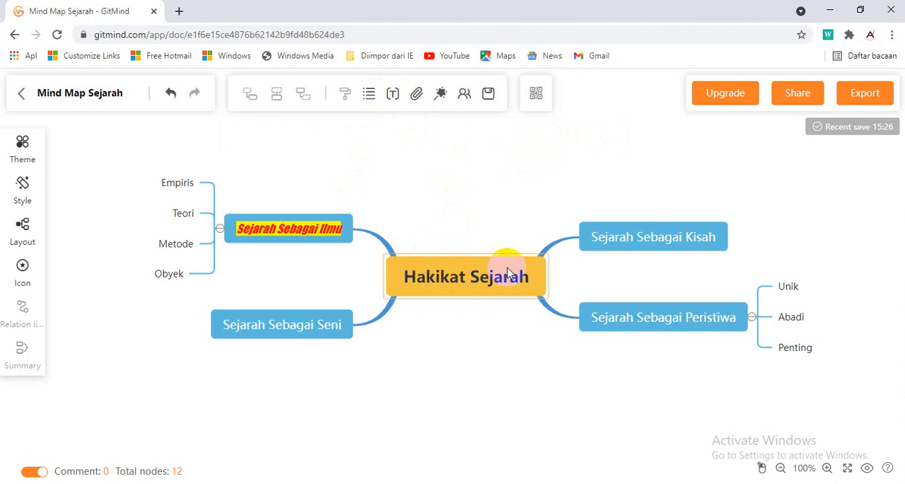
Insert the picture 606ab3fea3965 from the Pictures folder into the central "Hakikat Sejarah" node and shrink it to about half its size
left_click(476, 275)
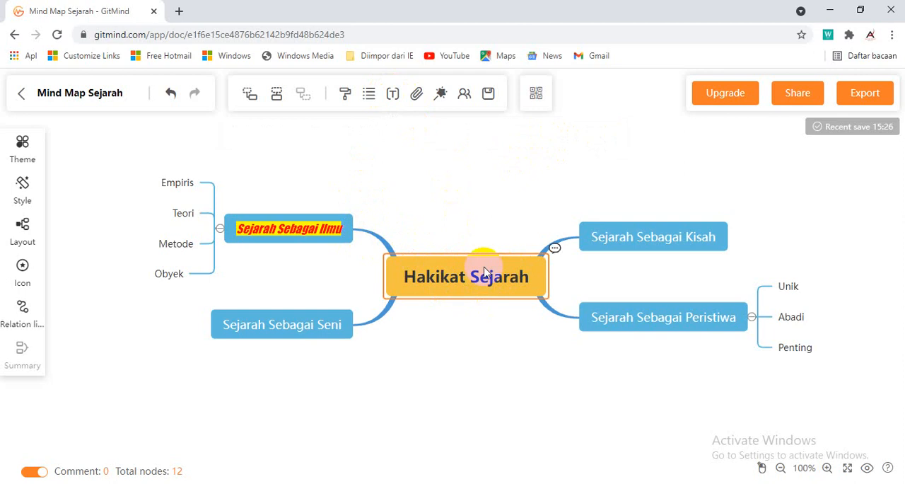
left_click(414, 95)
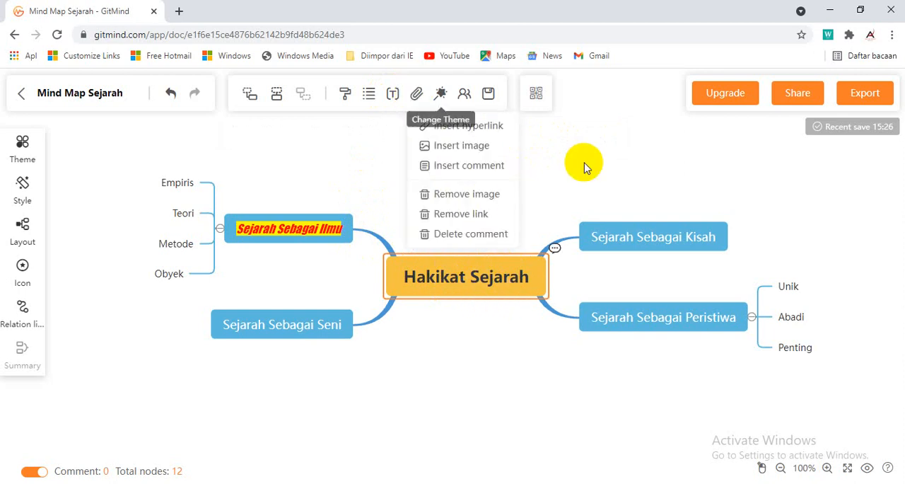
mouse_move(419, 95)
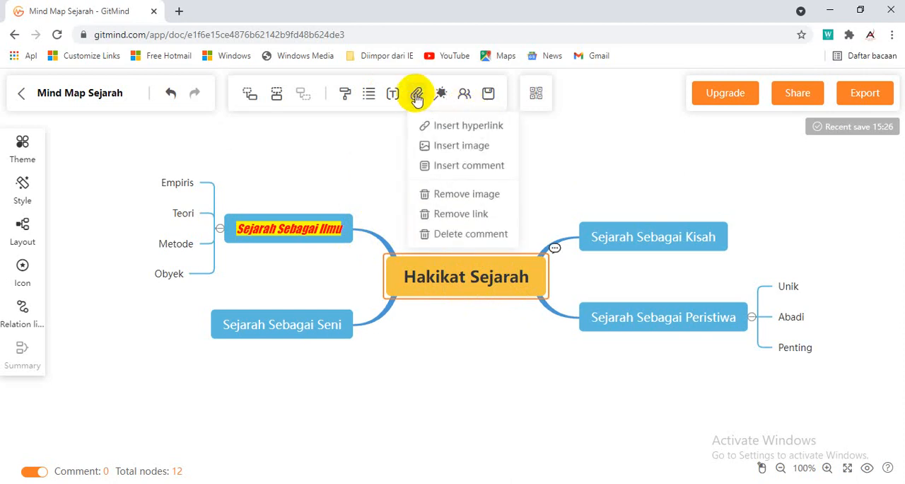
left_click(447, 149)
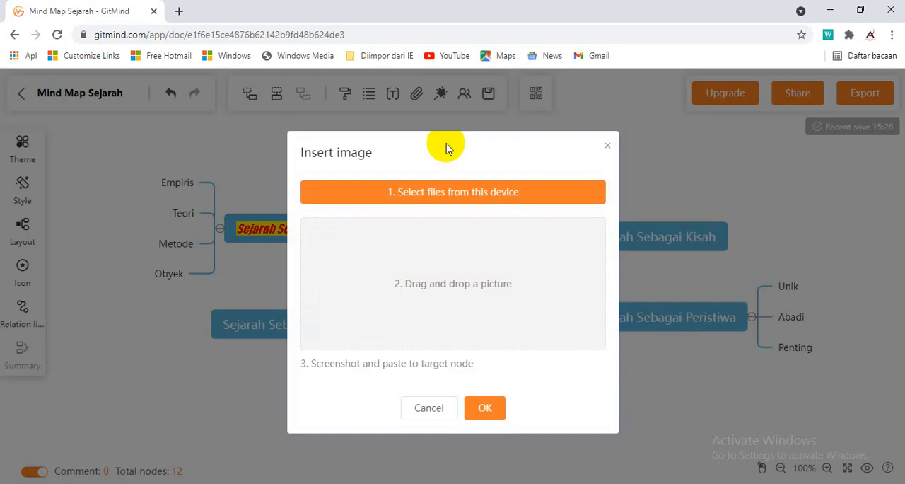
left_click(467, 200)
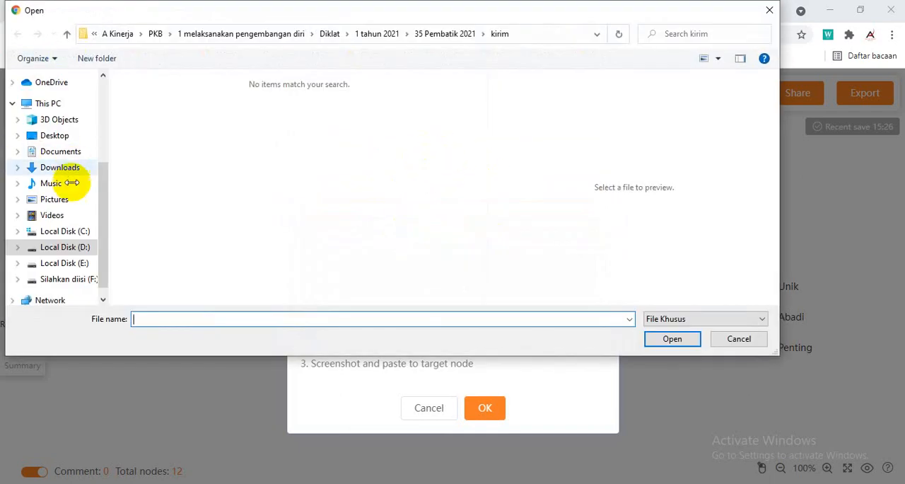
left_click(56, 199)
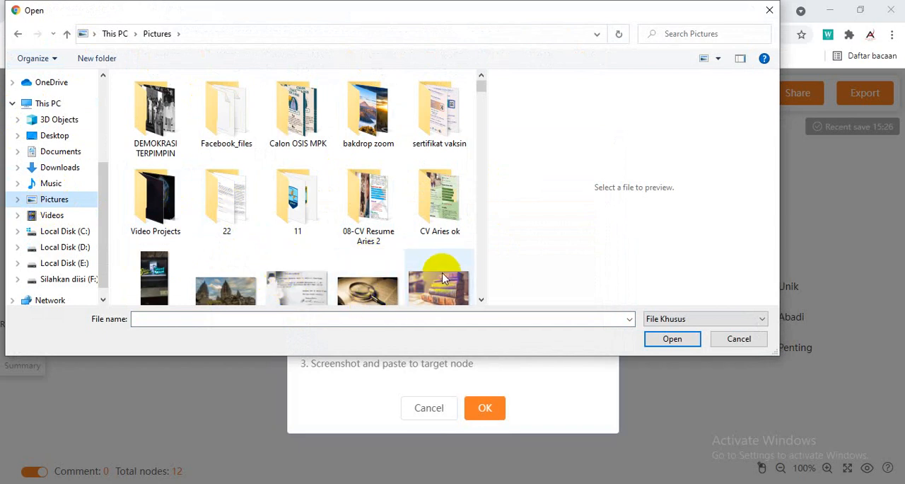
scroll(364, 201, "down", 2)
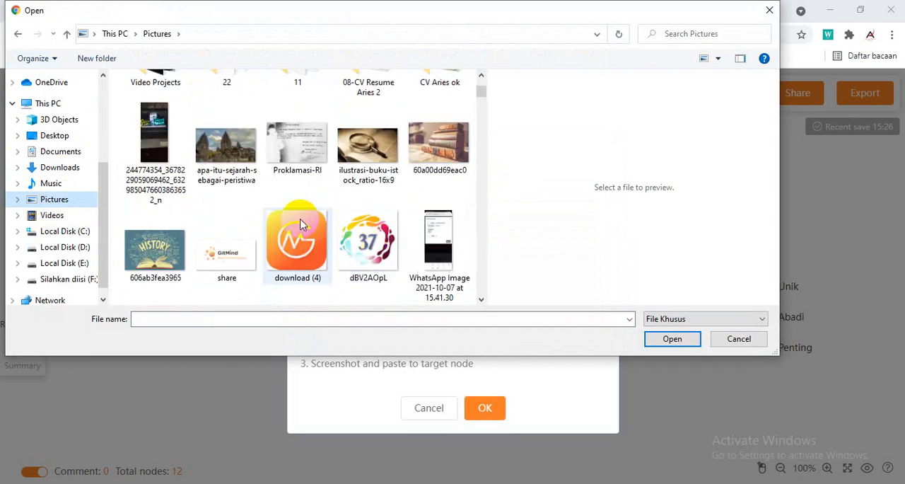
left_click(153, 256)
left_click(674, 339)
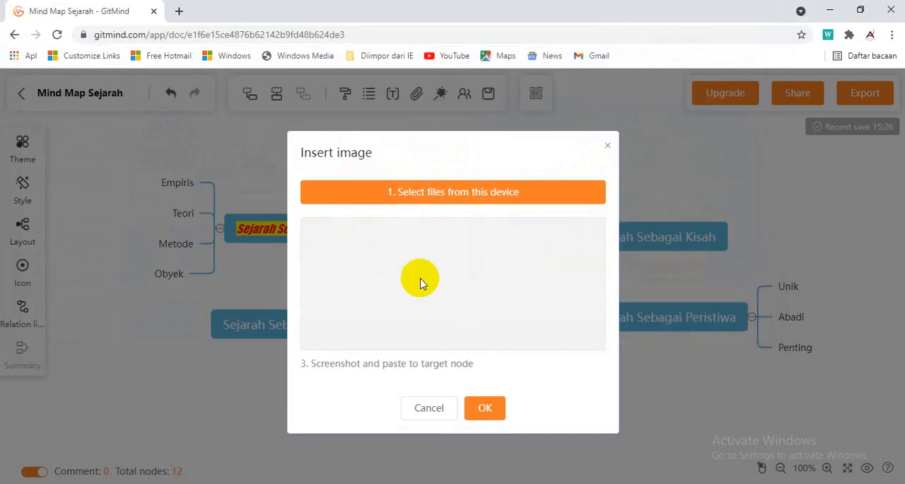
left_click(485, 409)
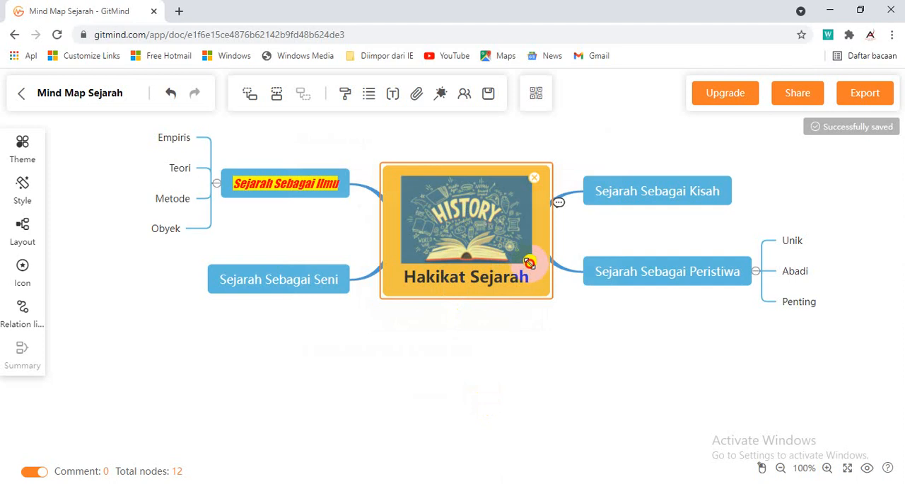
left_click_drag(529, 262, 472, 223)
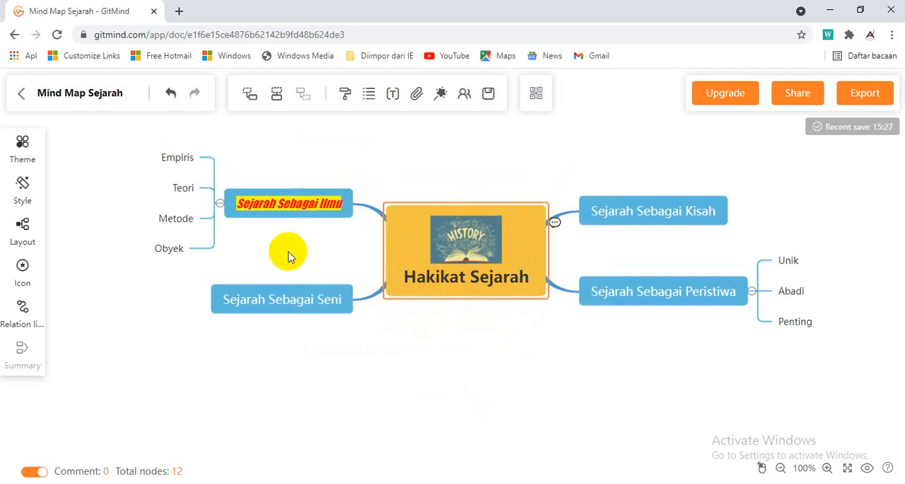
Insert the picture 60a00dd69eac0 into the "Sejarah Sebagai Kisah" node and shrink it to about two-thirds of its size
left_click(657, 216)
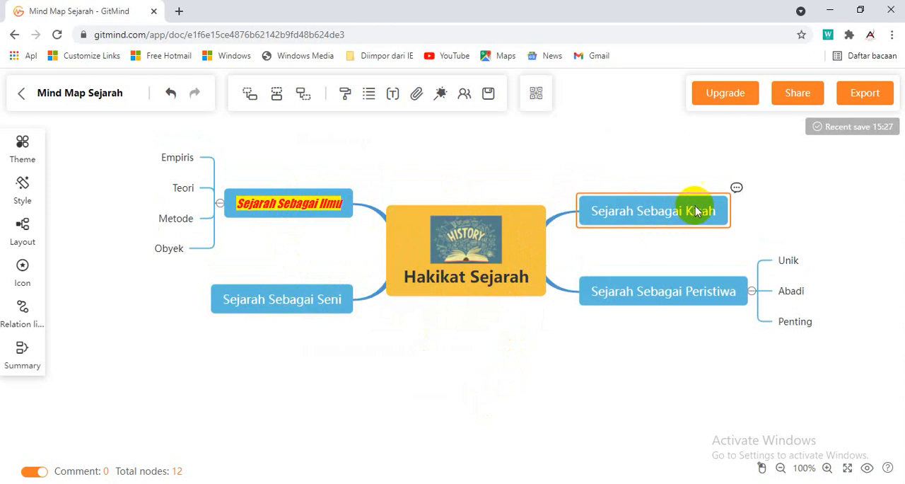
left_click(419, 94)
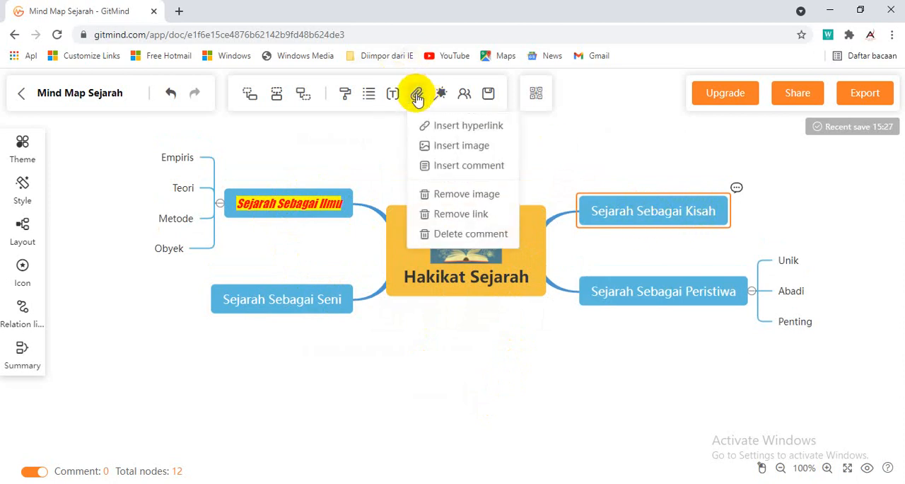
left_click(465, 142)
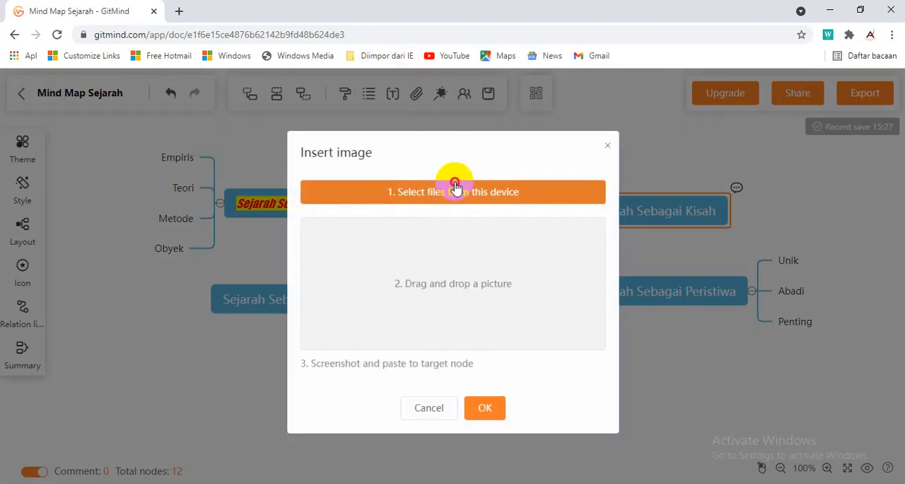
left_click(455, 182)
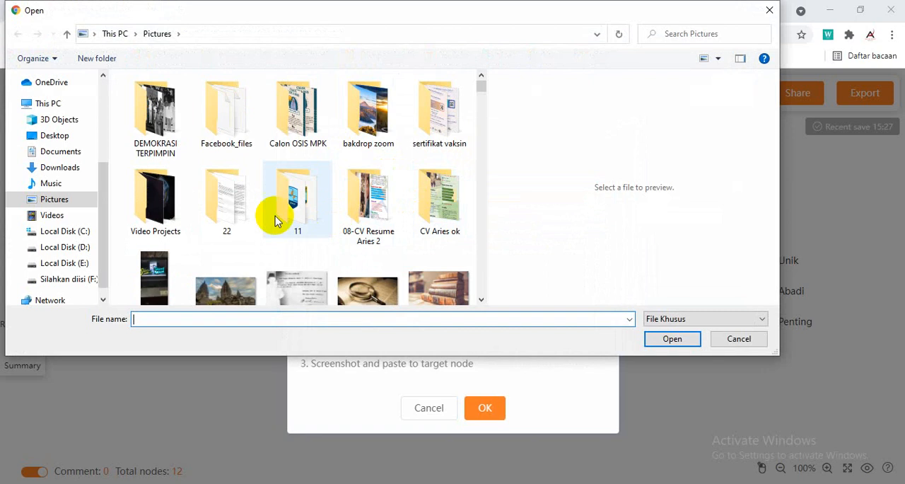
scroll(419, 253, "down", 1)
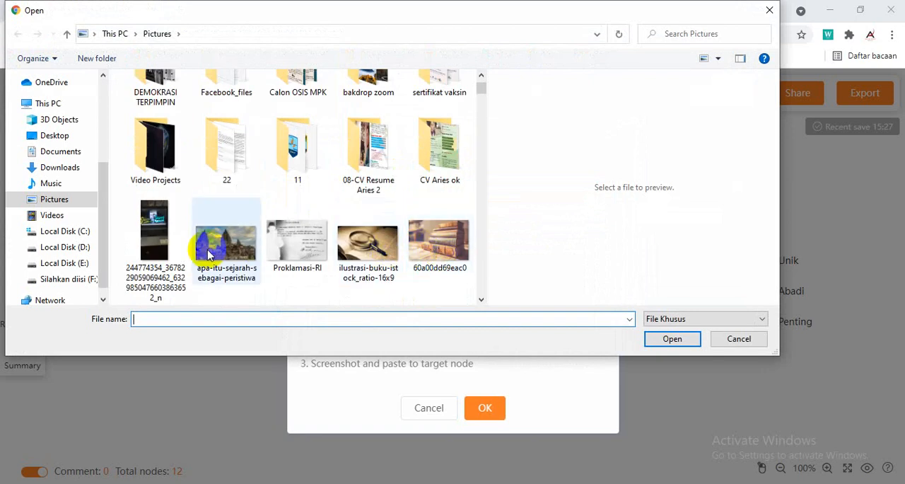
left_click(439, 244)
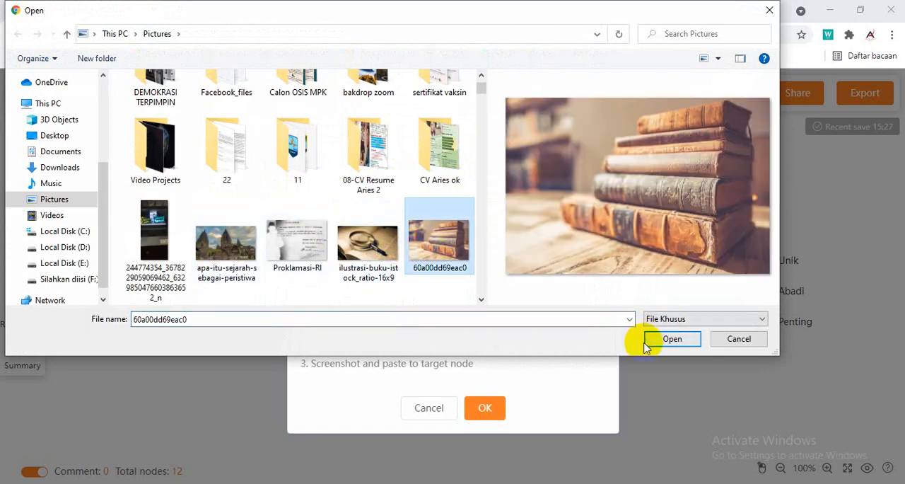
left_click(671, 338)
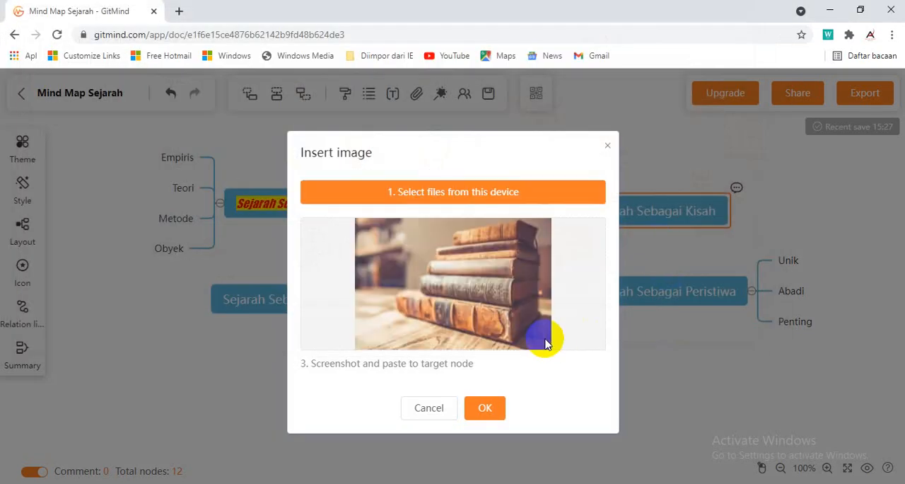
left_click(489, 409)
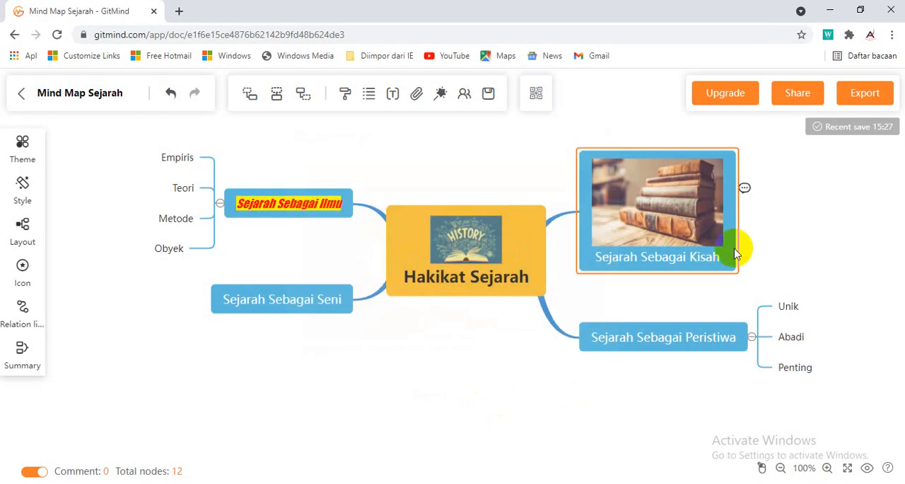
left_click_drag(719, 242, 697, 231)
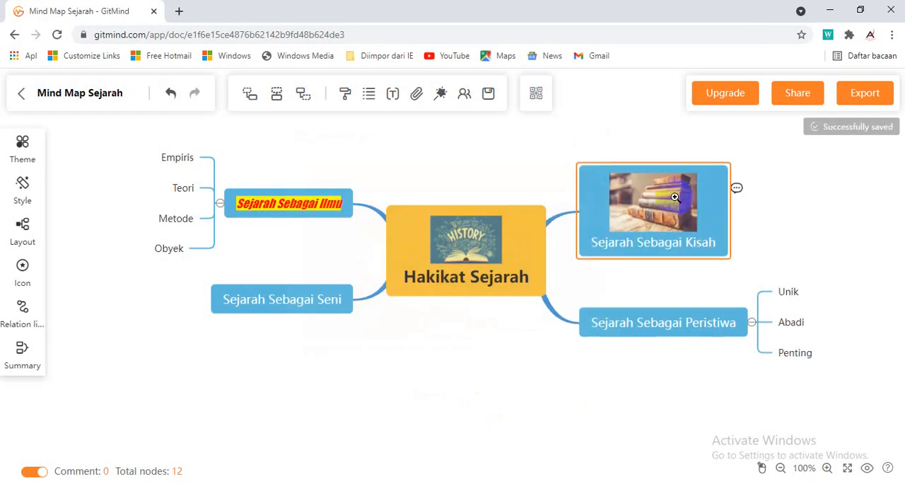
Choose the picture Proklamasi-RI from the Pictures folder as the image for the "Sejarah Sebagai Peristiwa" node
left_click(675, 331)
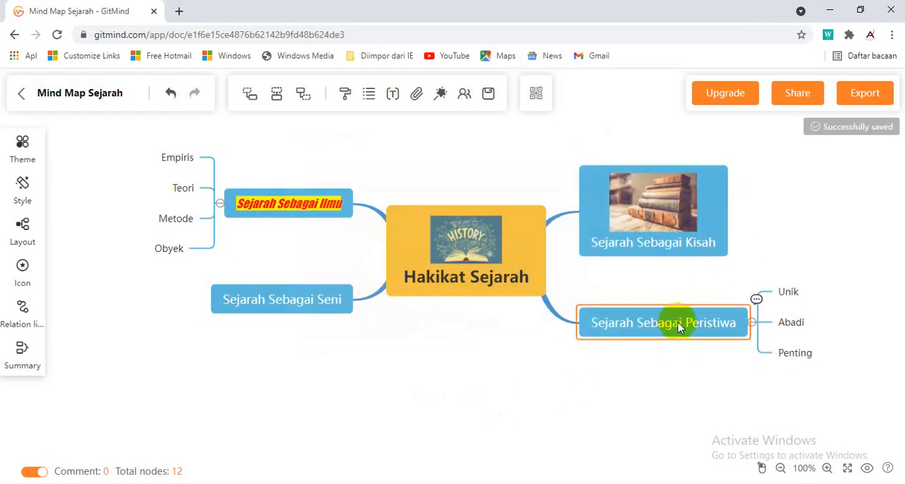
left_click(416, 94)
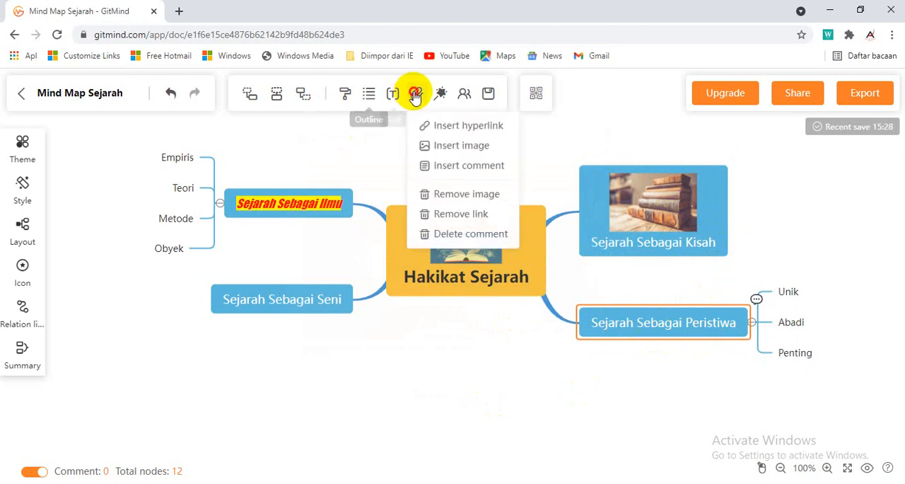
mouse_move(414, 94)
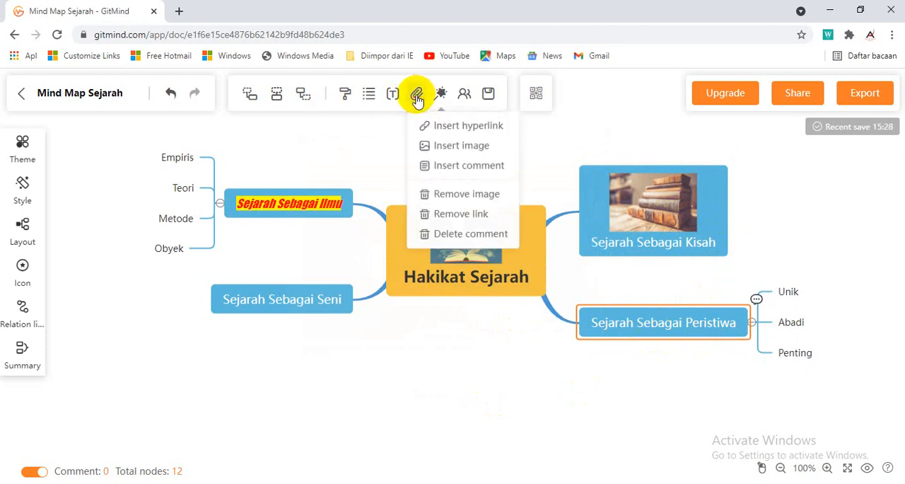
left_click(436, 157)
left_click(456, 193)
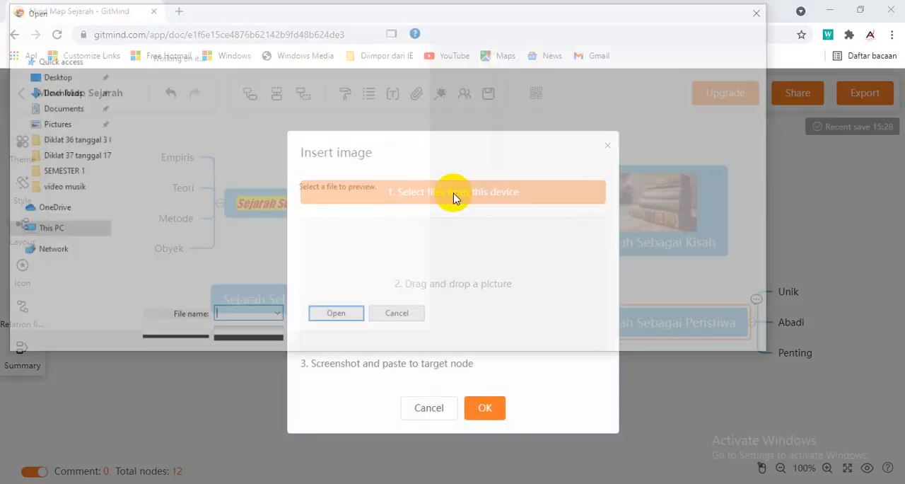
scroll(353, 241, "down", 1)
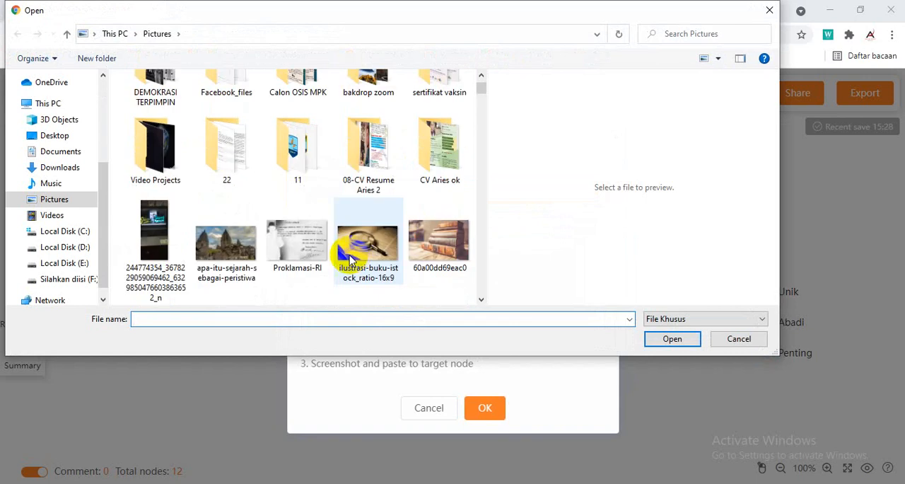
left_click(294, 244)
left_click(669, 339)
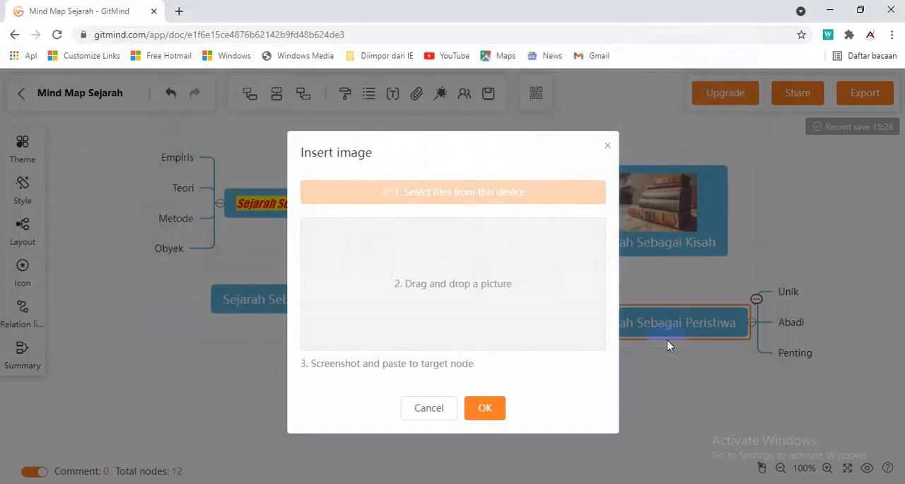
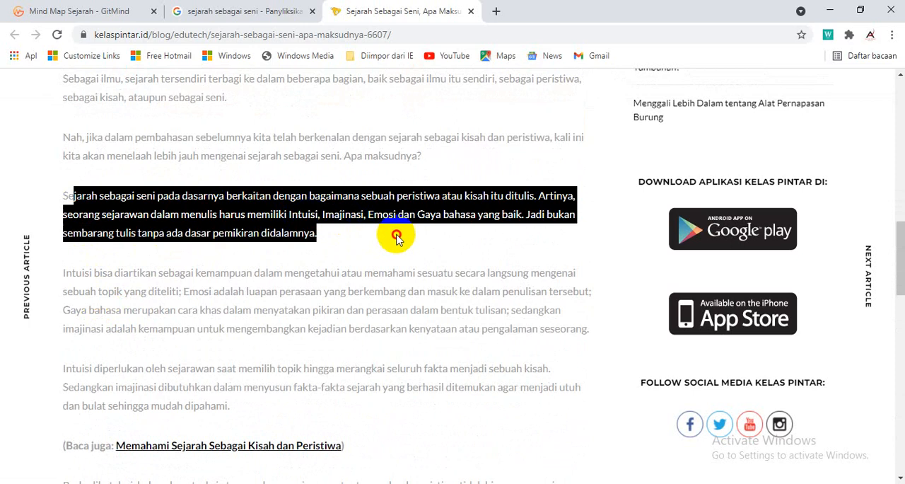
Switch to the GitMind mind map and start inserting a hyperlink on the "Sejarah Sebagai Seni" node
left_click(331, 244)
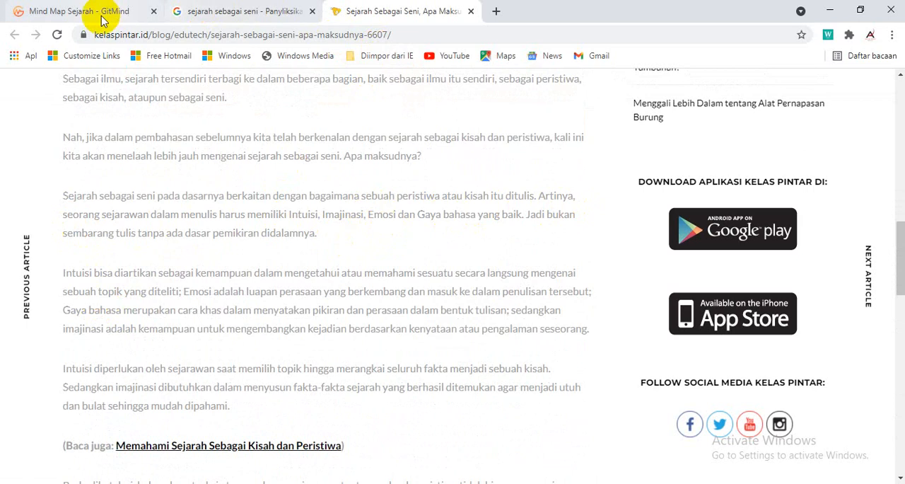
left_click(92, 11)
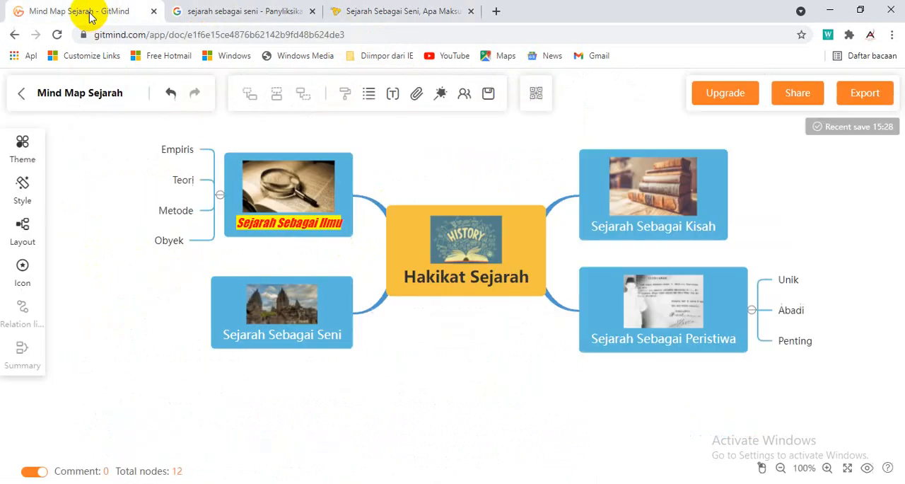
left_click(339, 323)
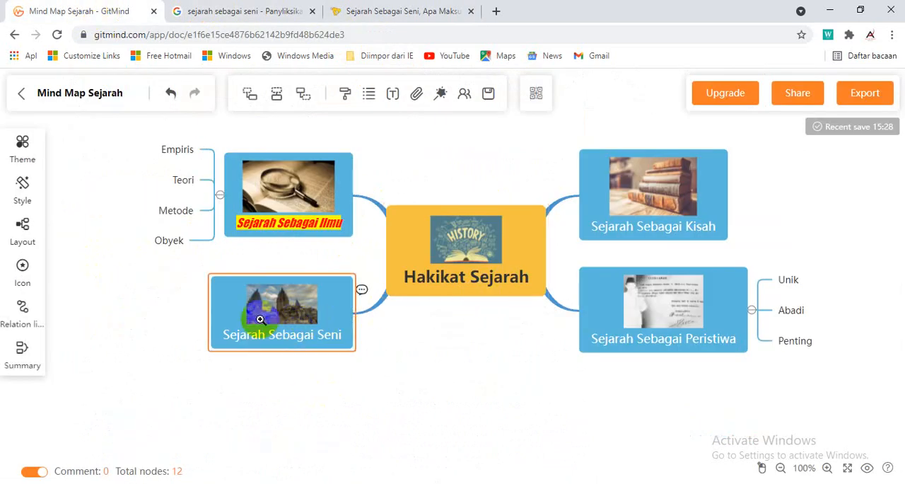
left_click(418, 95)
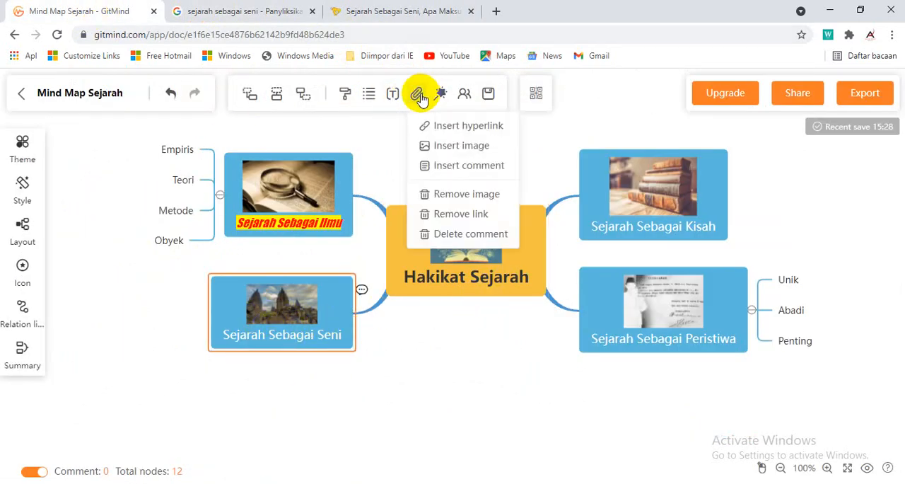
left_click(438, 127)
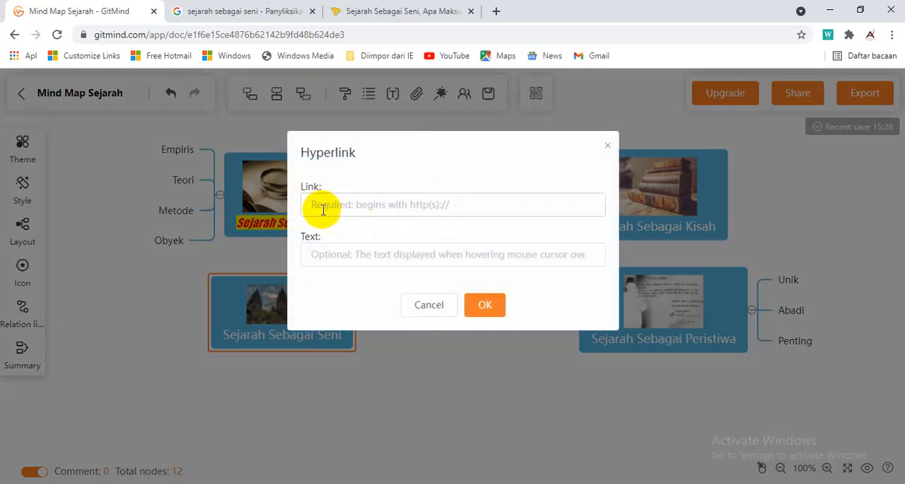
Copy the web address of the kelaspintar.id article and apply it as the link of the "Sejarah Sebagai Seni" node
left_click(400, 18)
left_click(332, 35)
key("ctrl+c")
right_click(333, 35)
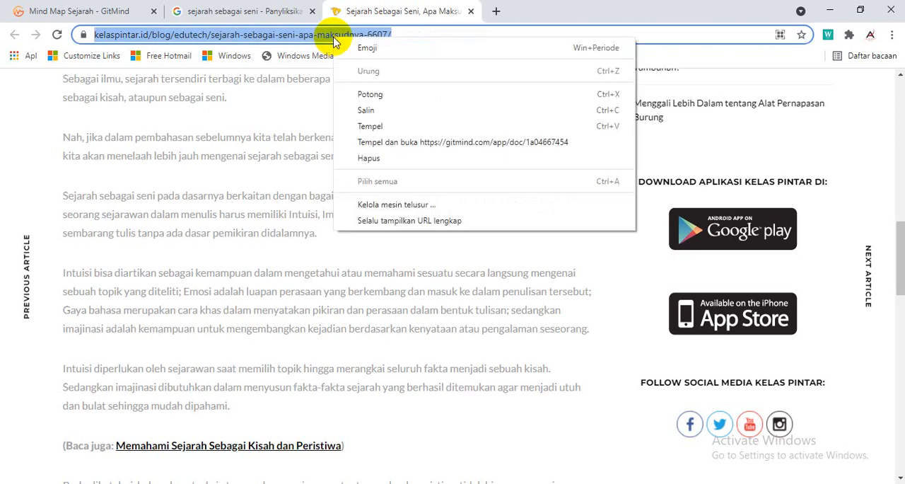
left_click(386, 111)
left_click(61, 10)
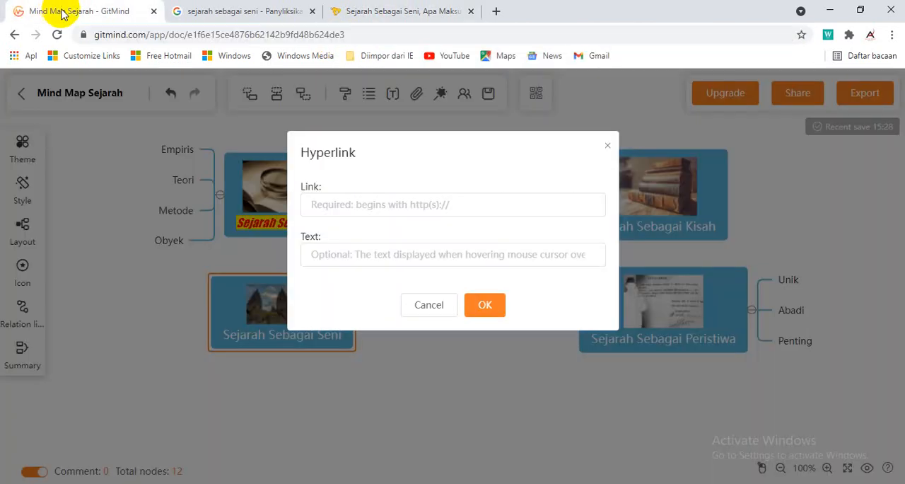
right_click(314, 206)
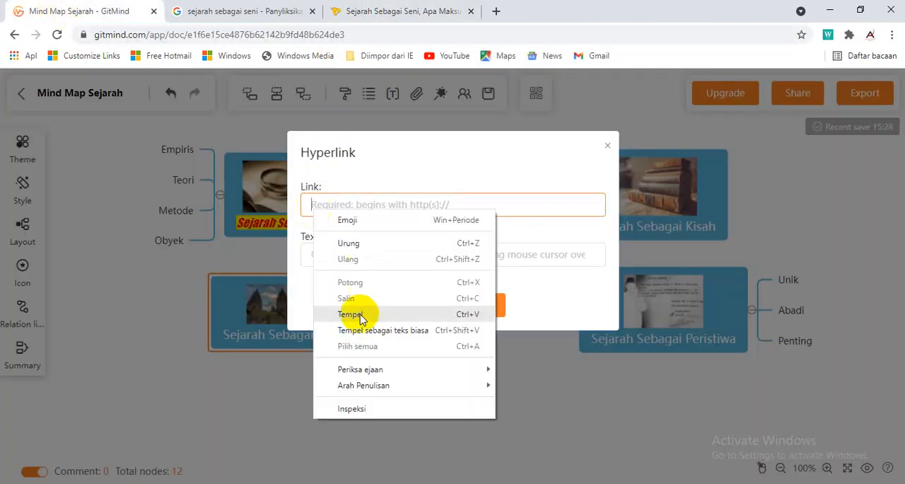
left_click(351, 257)
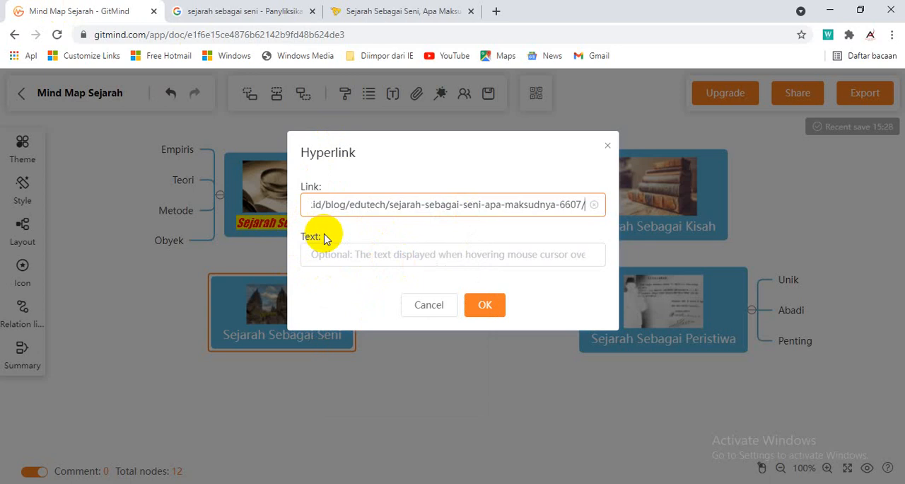
left_click(481, 316)
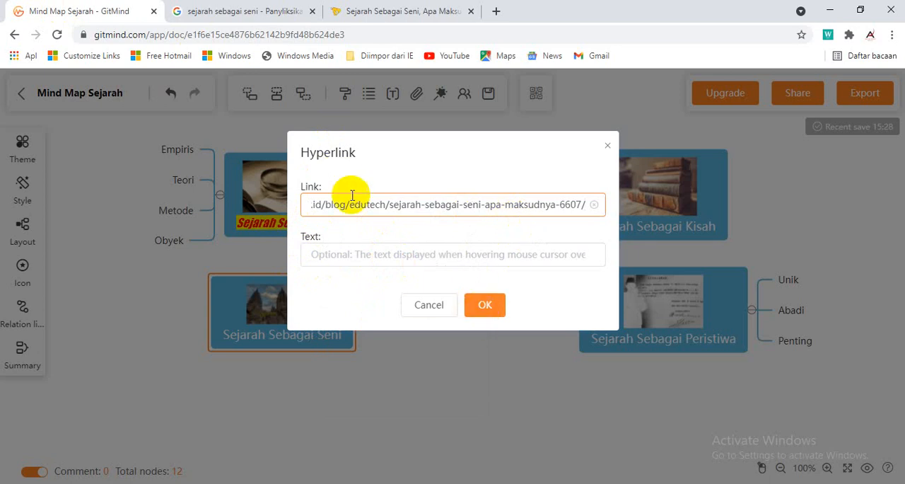
left_click(479, 308)
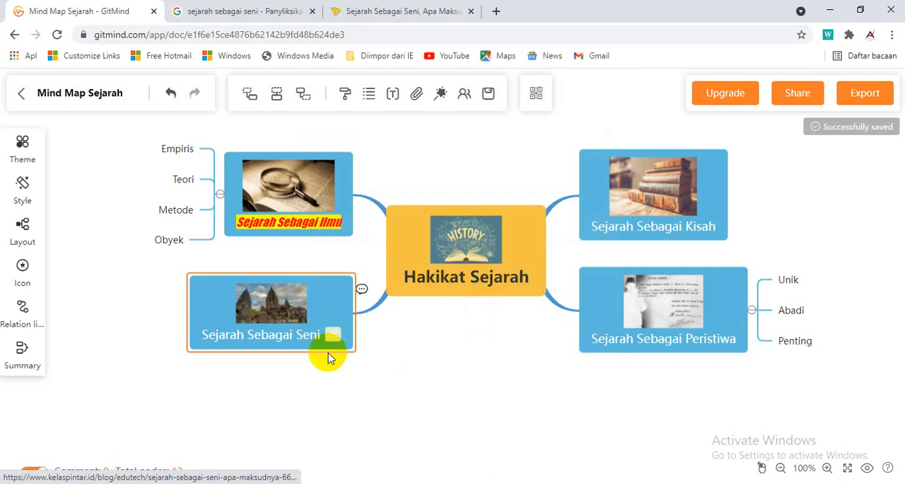
Test the hyperlink on the "Sejarah Sebagai Seni" node and close the page it opens
left_click(335, 335)
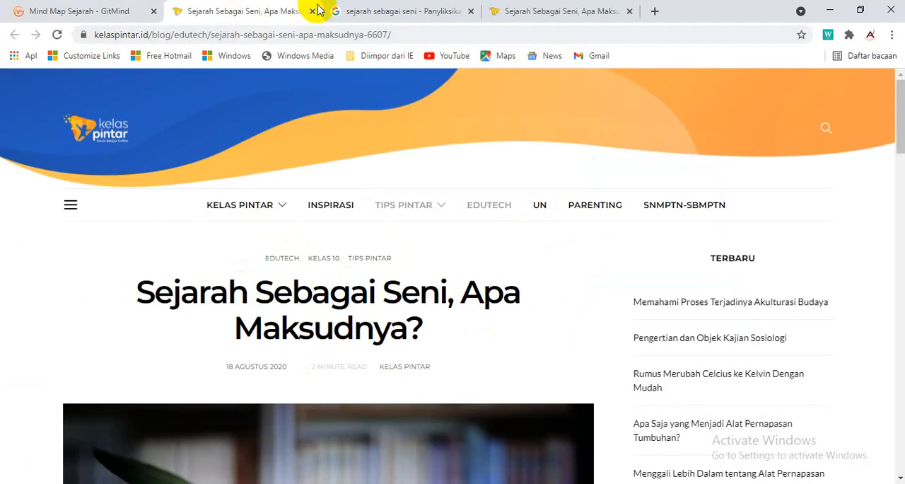
left_click(313, 12)
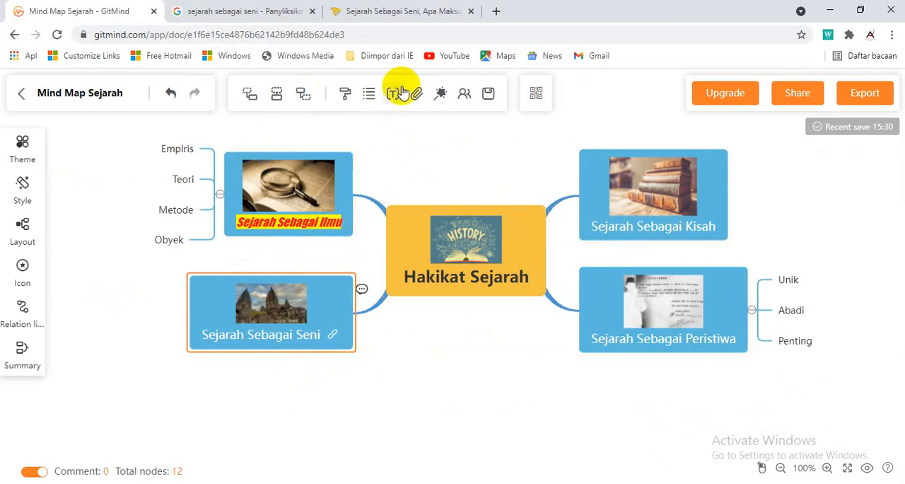
Select the "Sejarah Sebagai Kisah" node and open YouTube in place of the kelaspintar.id article
mouse_move(428, 98)
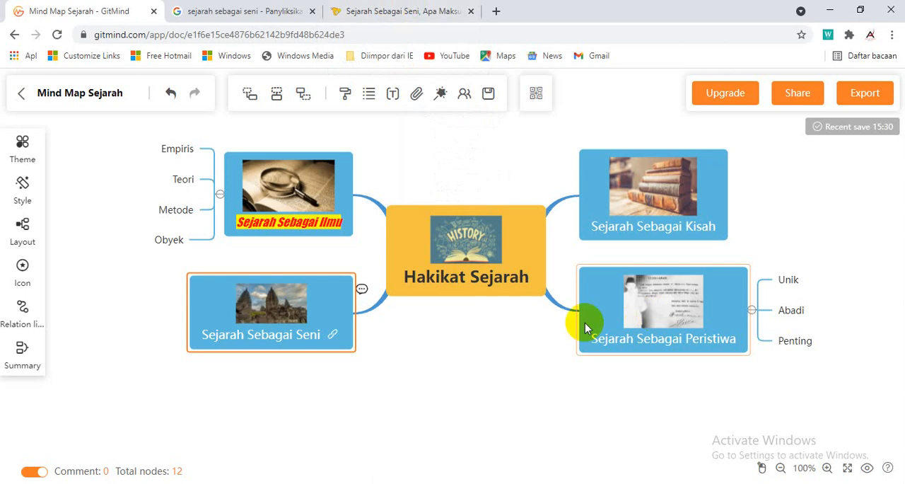
left_click(716, 226)
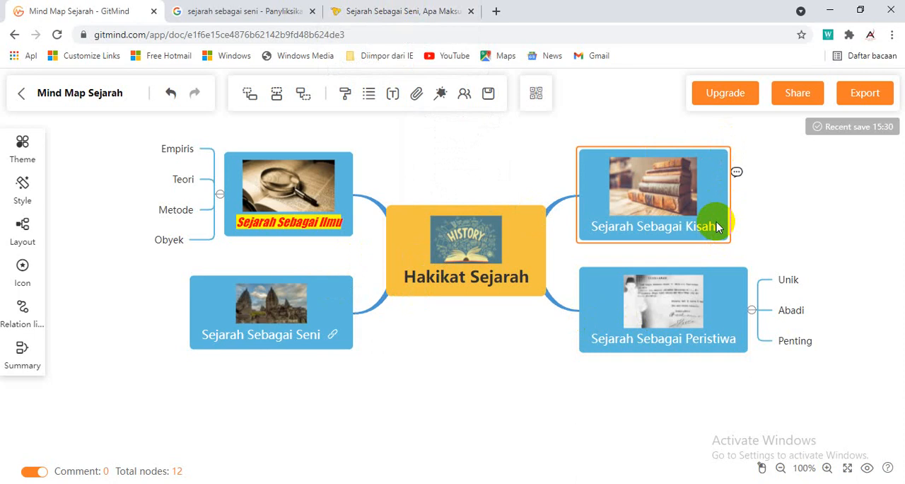
left_click(418, 94)
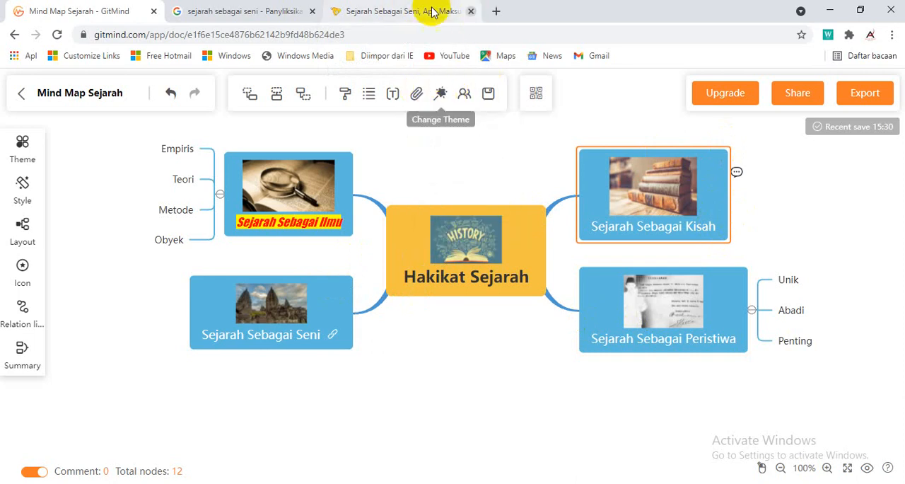
left_click(428, 11)
left_click(443, 56)
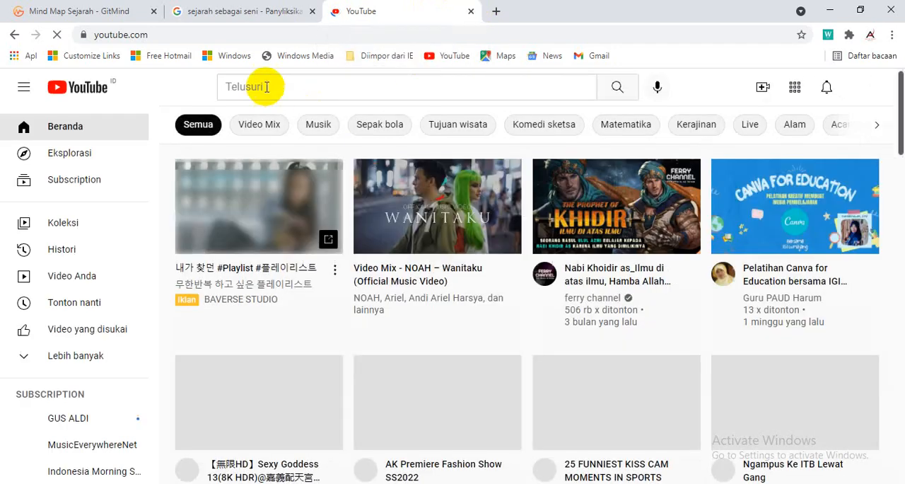
Search YouTube for "sejarah sebagai kisah"
left_click(267, 86)
type("x")
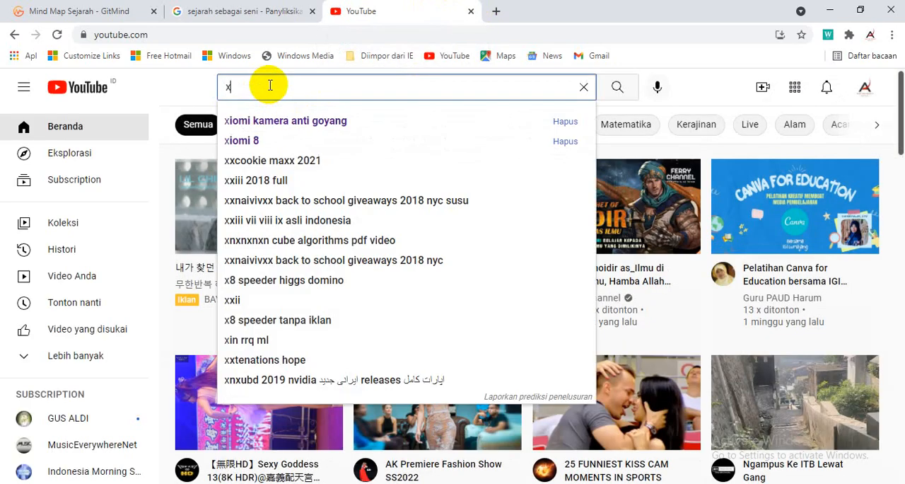
key("BackSpace")
type("se")
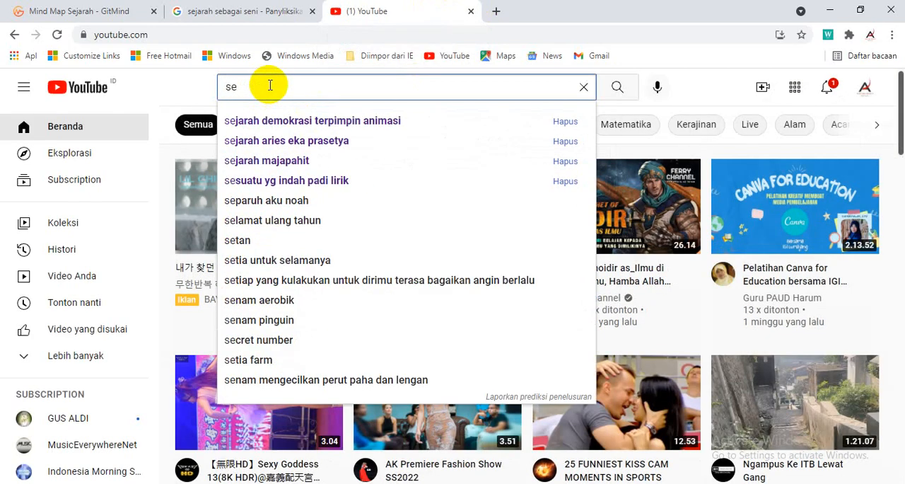
type("jarah")
key("Return")
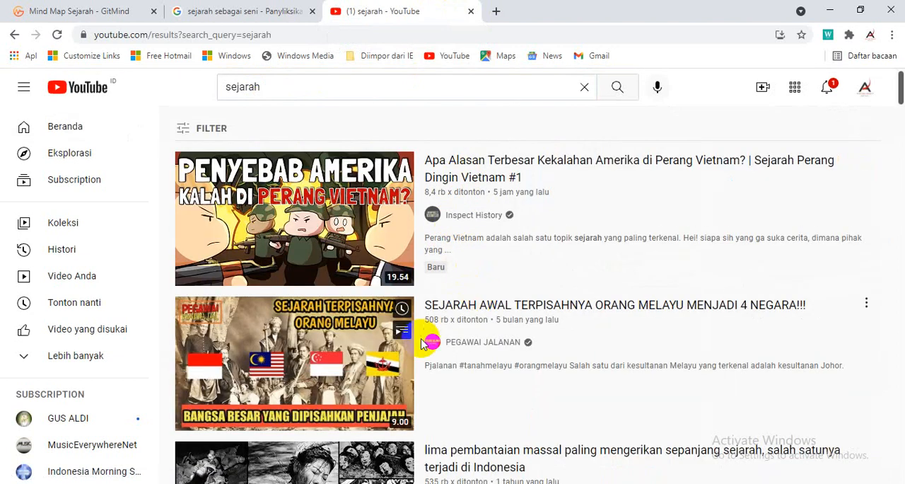
left_click(295, 84)
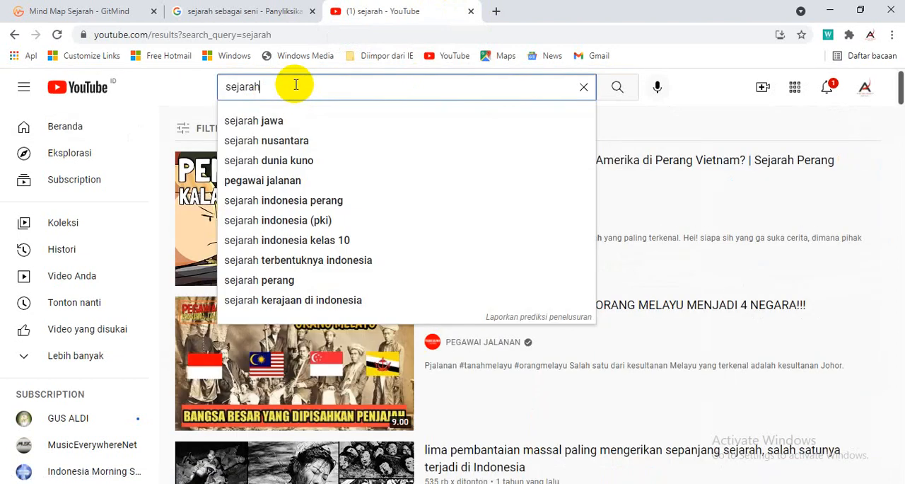
type("sebagai kis")
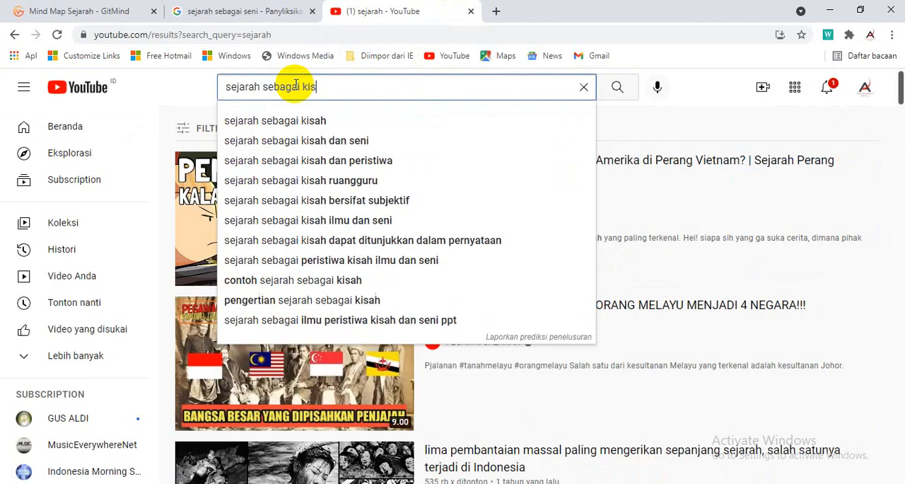
type("ah")
key("Return")
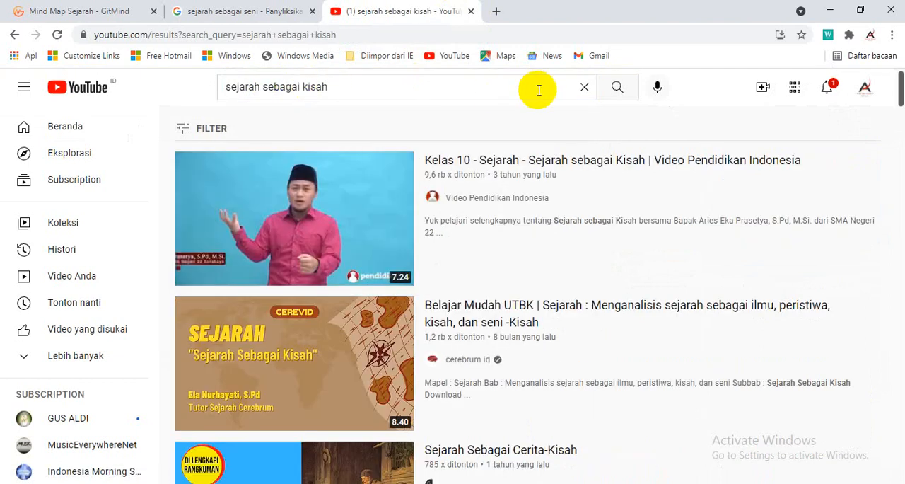
Open the video "Kelas 10 - Sejarah - Sejarah sebagai Kisah", copy its share link, skip the ad and pause playback
left_click(502, 164)
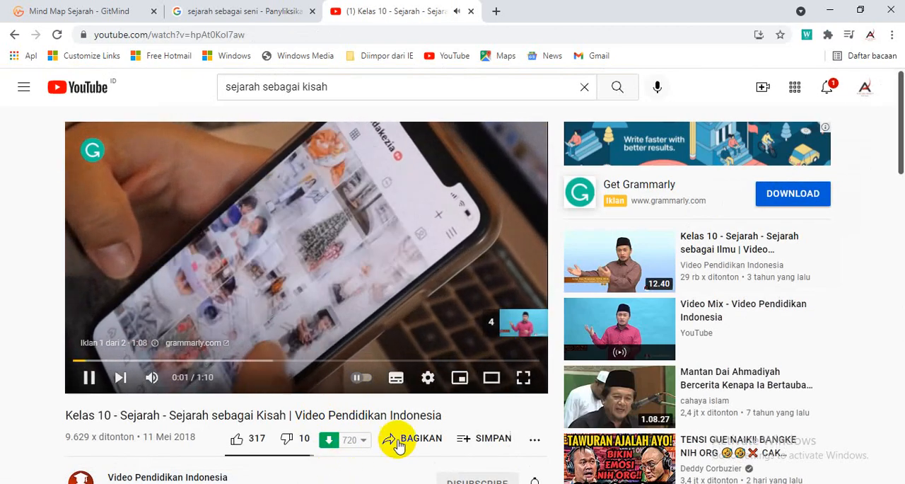
left_click(413, 440)
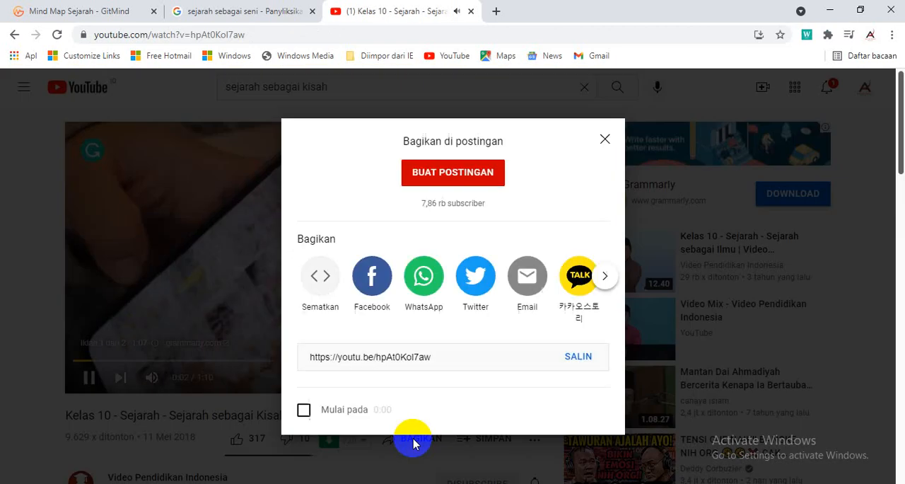
left_click(579, 356)
left_click(606, 137)
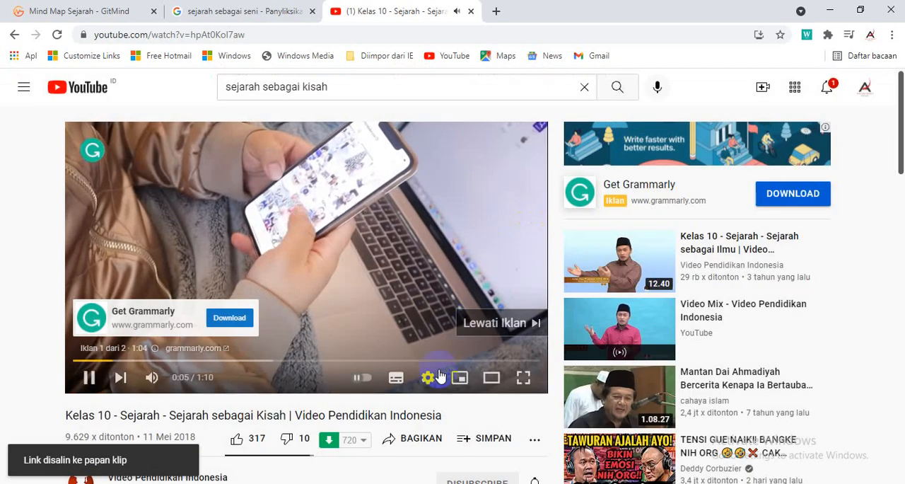
left_click(488, 323)
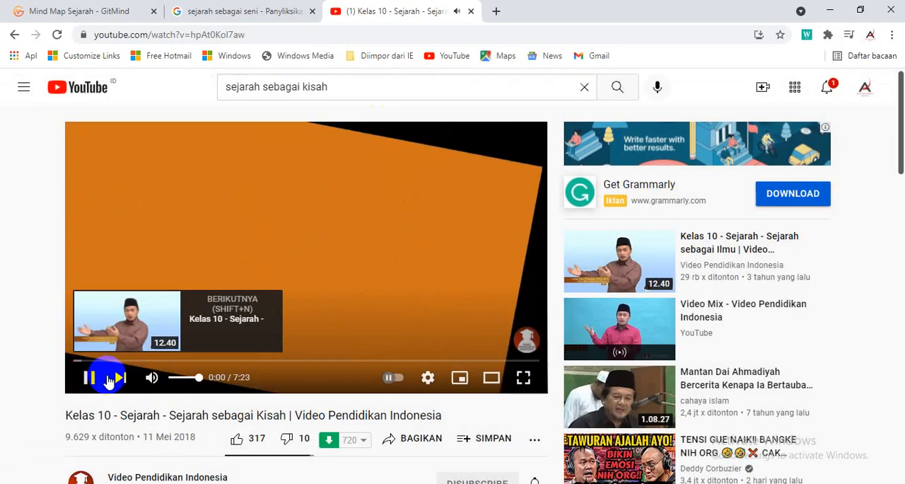
left_click(90, 377)
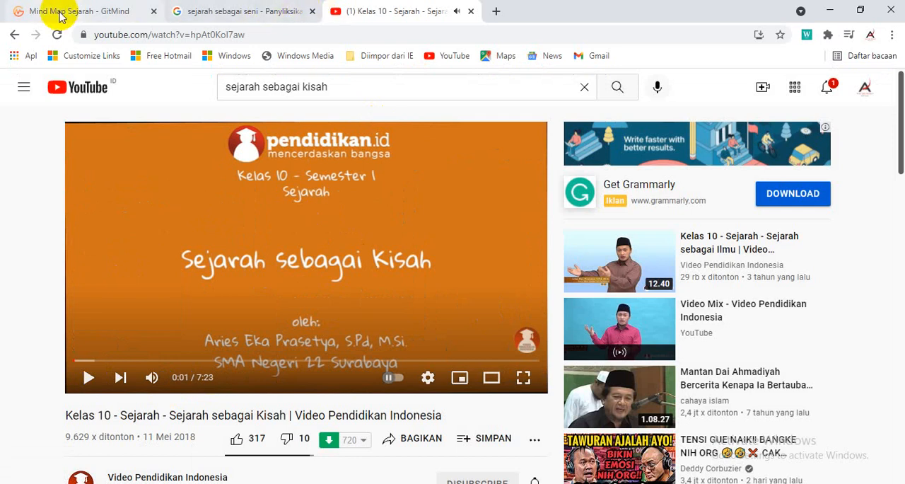
Switch to the GitMind mind map and add the copied YouTube share link as a hyperlink on the "Sejarah Sebagai Kisah" node
left_click(81, 11)
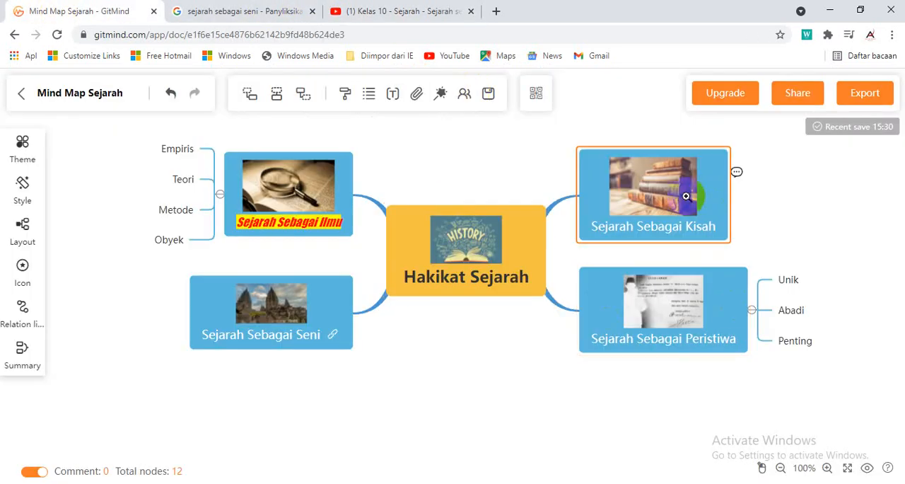
left_click(417, 96)
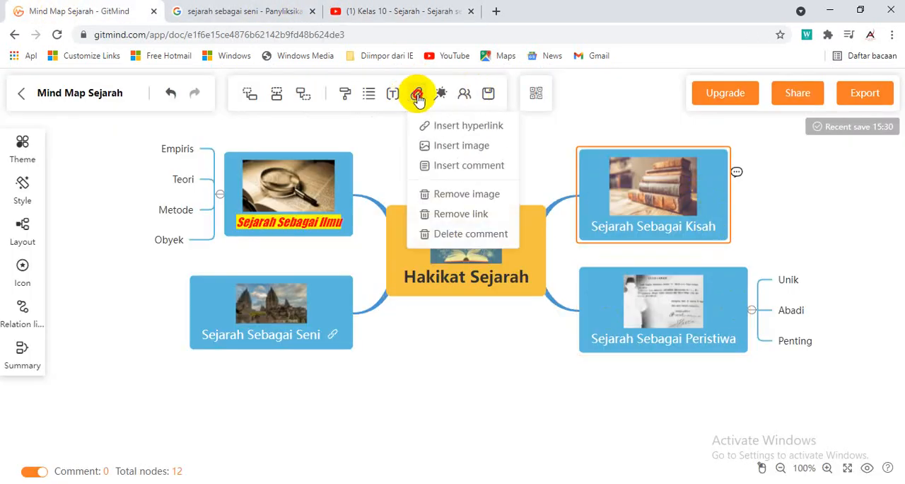
left_click(448, 126)
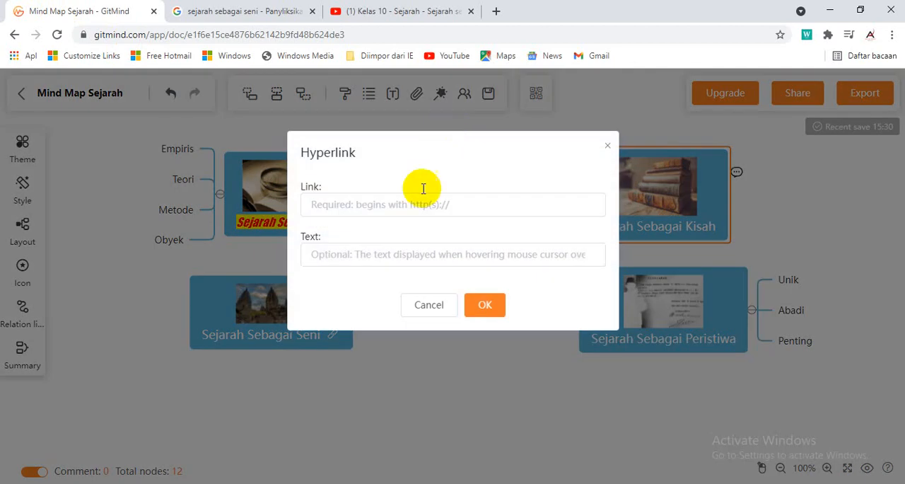
left_click(355, 198)
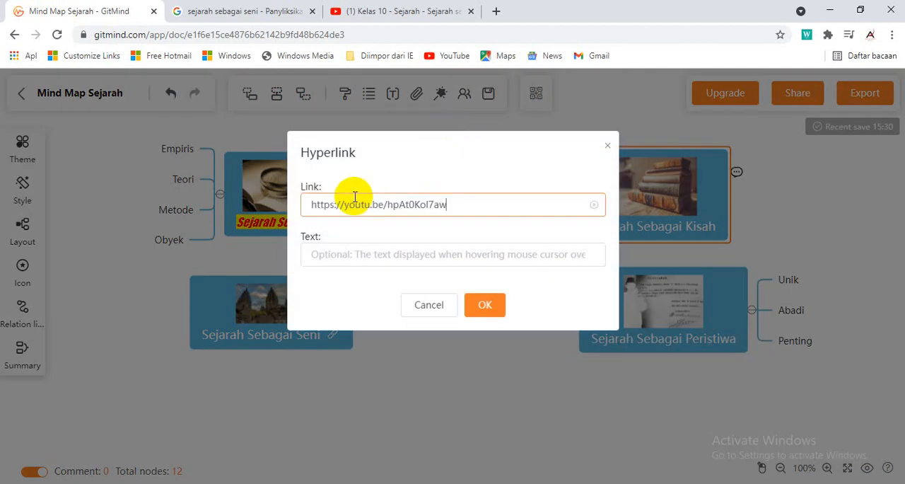
left_click(483, 308)
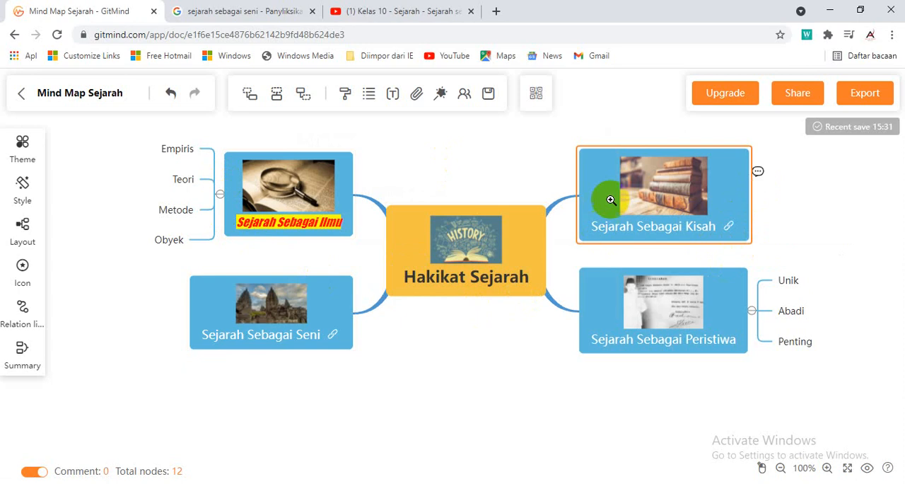
Test the hyperlink on the "Sejarah Sebagai Kisah" node and skip ahead to about 0:48 in the video
left_click(729, 229)
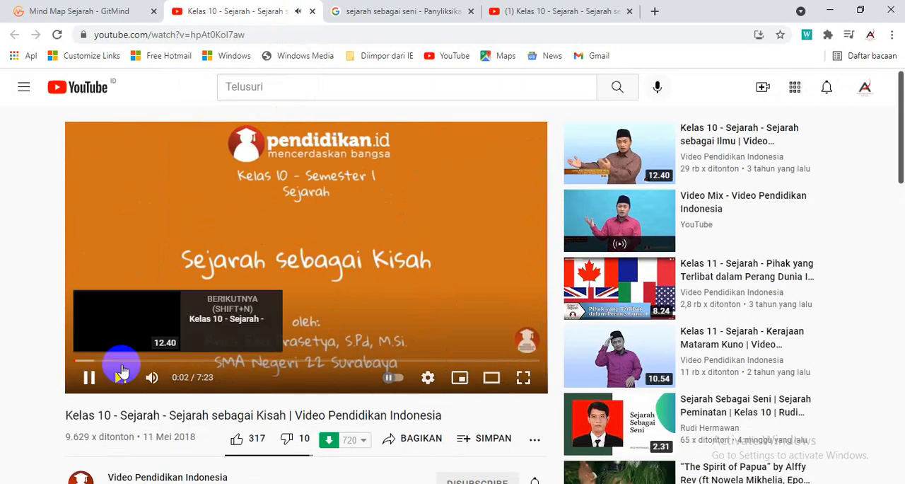
left_click(123, 364)
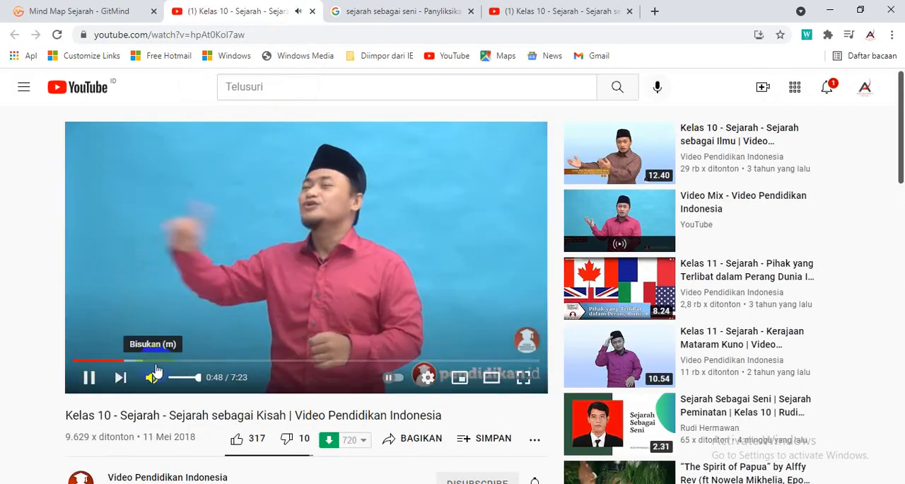
Skip ahead to about 1:17 in the video, and close both YouTube tabs to return to the GitMind mind map
left_click(155, 361)
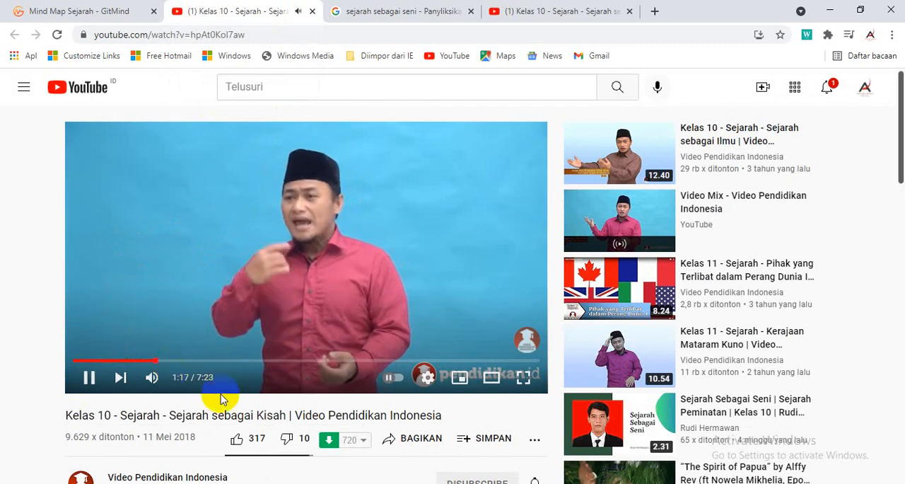
left_click(312, 11)
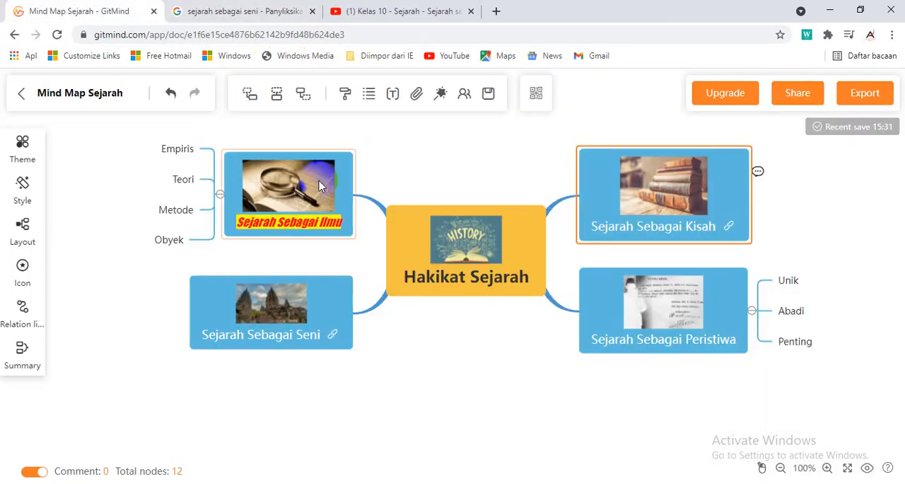
left_click(463, 14)
left_click(472, 12)
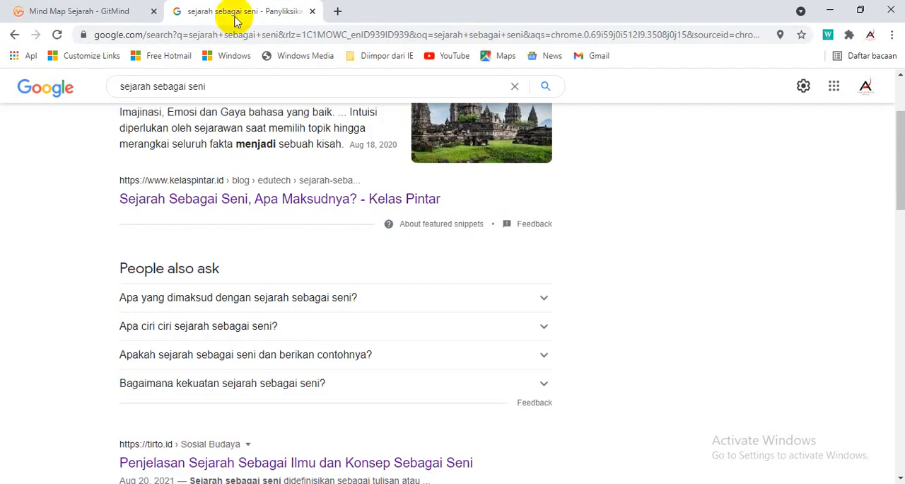
left_click(113, 11)
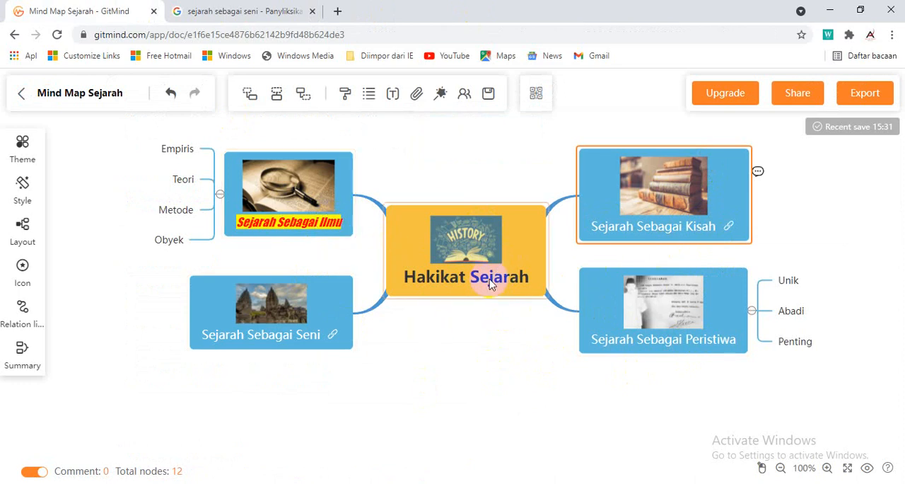
Add the comment "mari kita belajar tentang hakikat sejarah melalui Mind Map berikut ini." to the central "Hakikat Sejarah" node
left_click(517, 230)
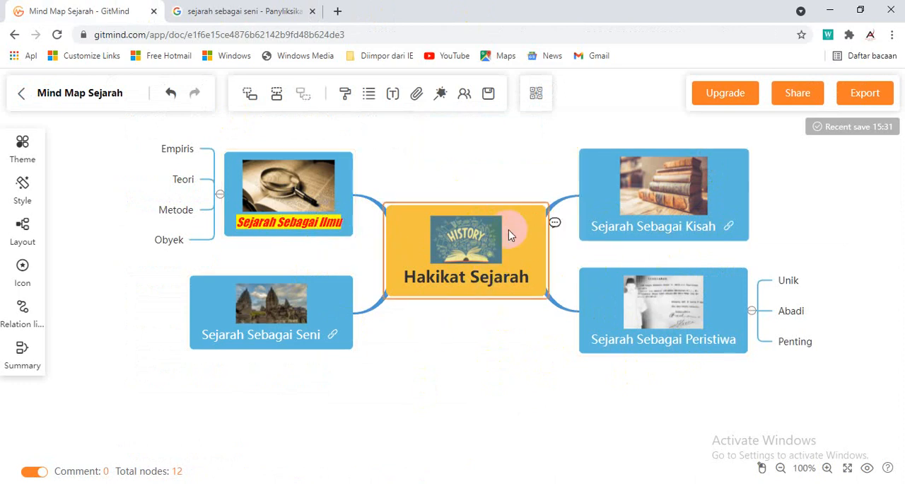
mouse_move(415, 93)
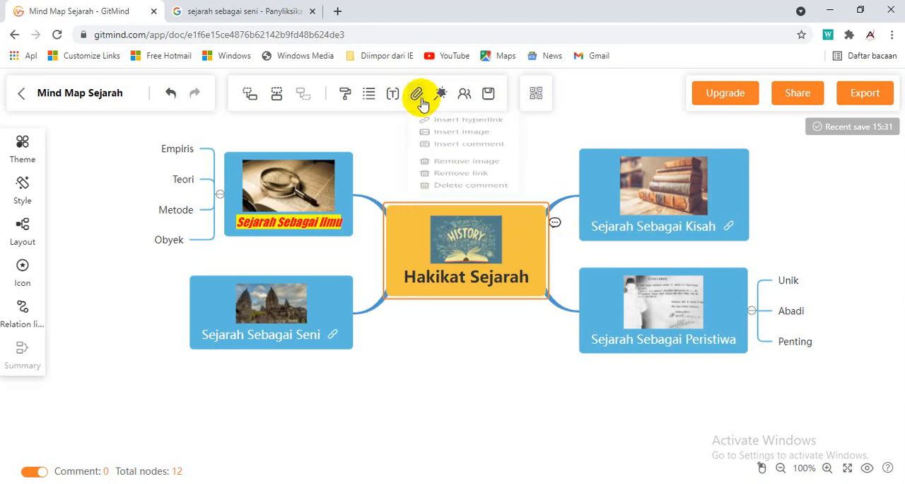
left_click(439, 168)
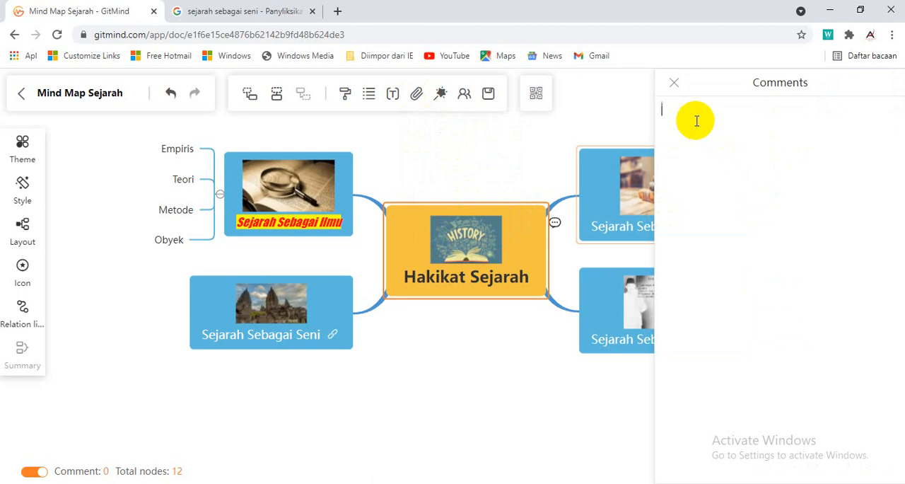
type("mar")
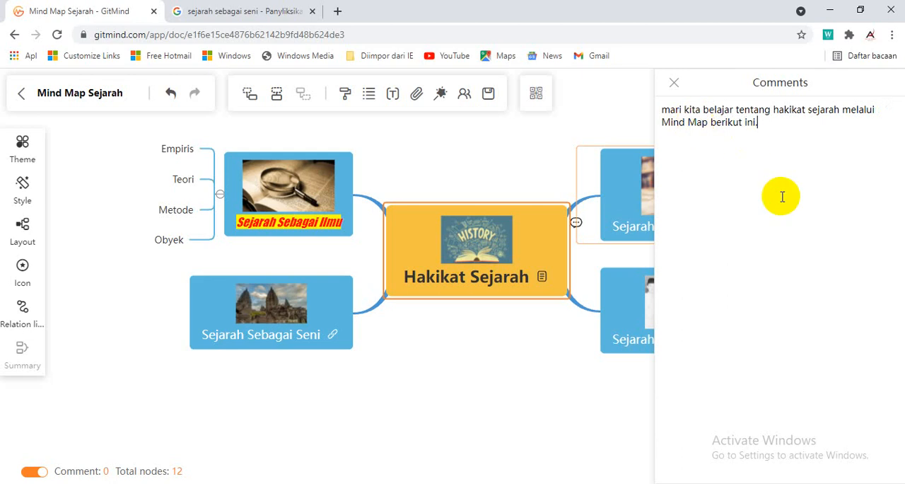
left_click(575, 147)
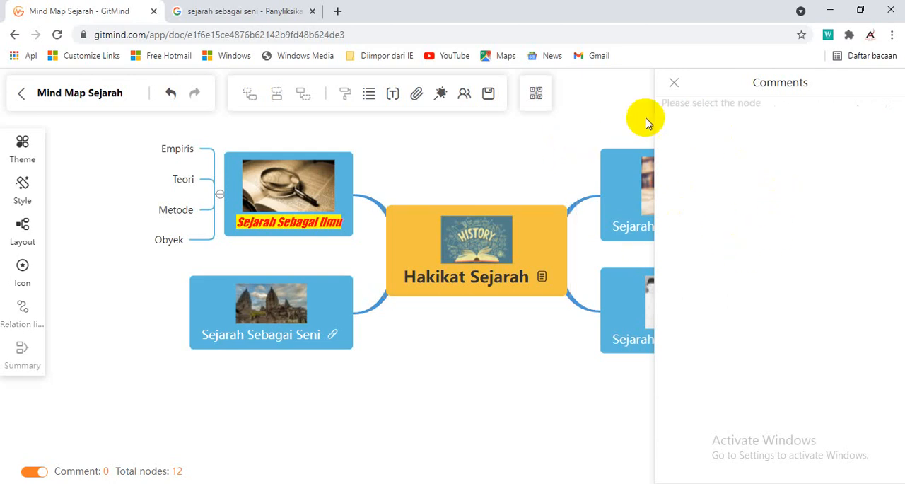
Check the comment on the "Hakikat Sejarah" node in its preview and in the comment editor, and close the editor
mouse_move(541, 278)
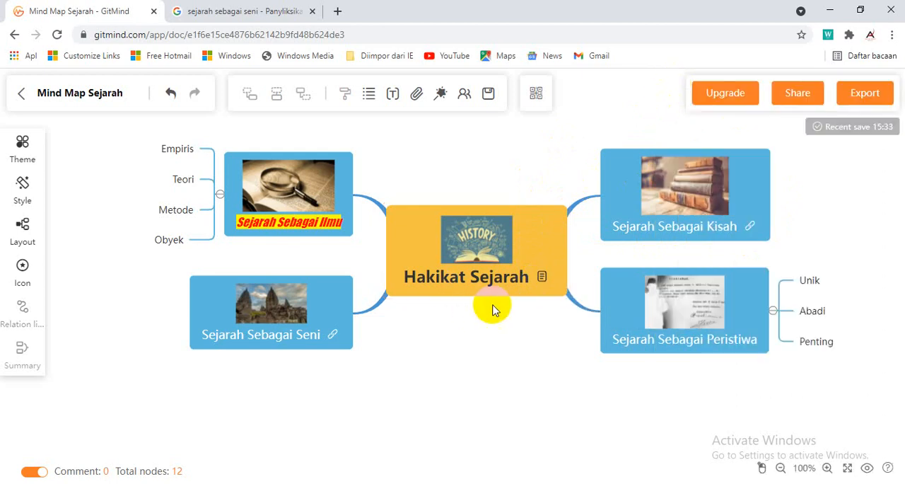
mouse_move(543, 277)
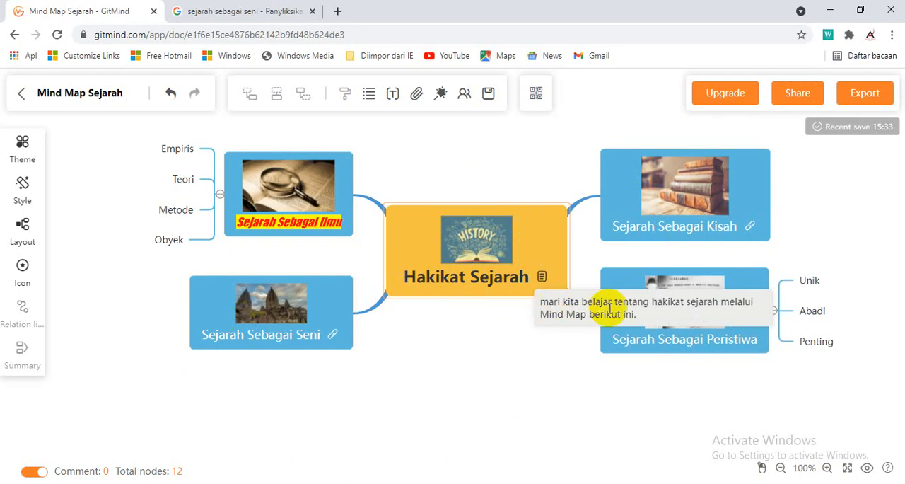
left_click(542, 277)
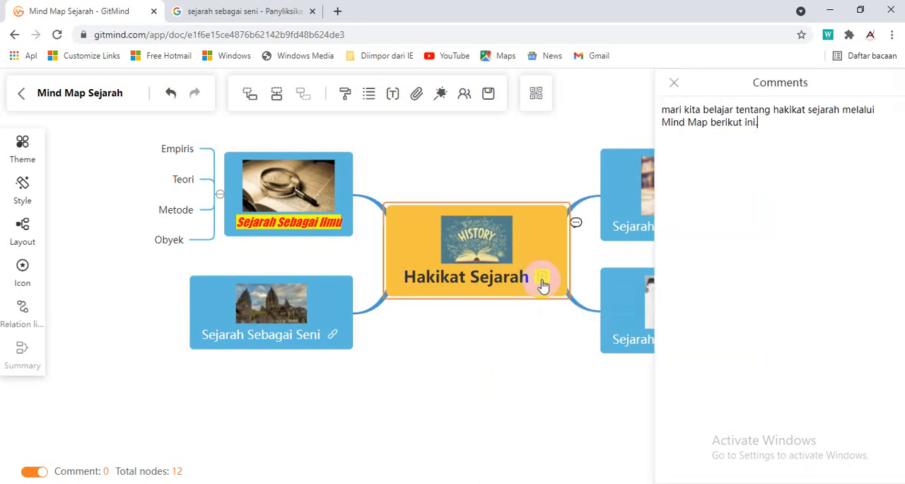
left_click(676, 83)
left_click(524, 361)
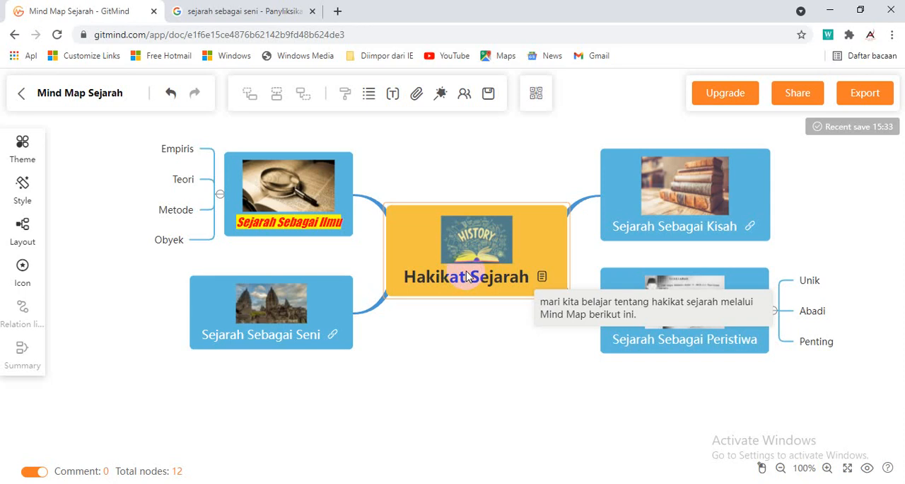
Add the Priority 1 icon to the central "Hakikat Sejarah" node
left_click(424, 251)
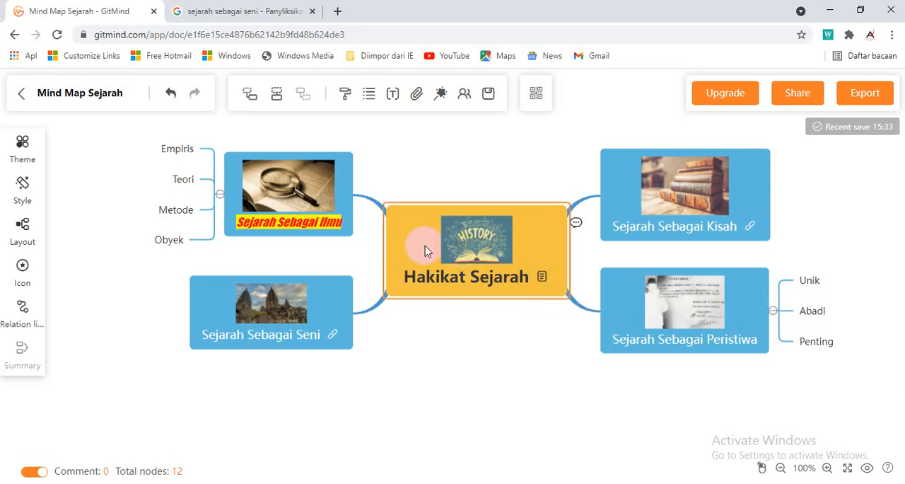
left_click(23, 268)
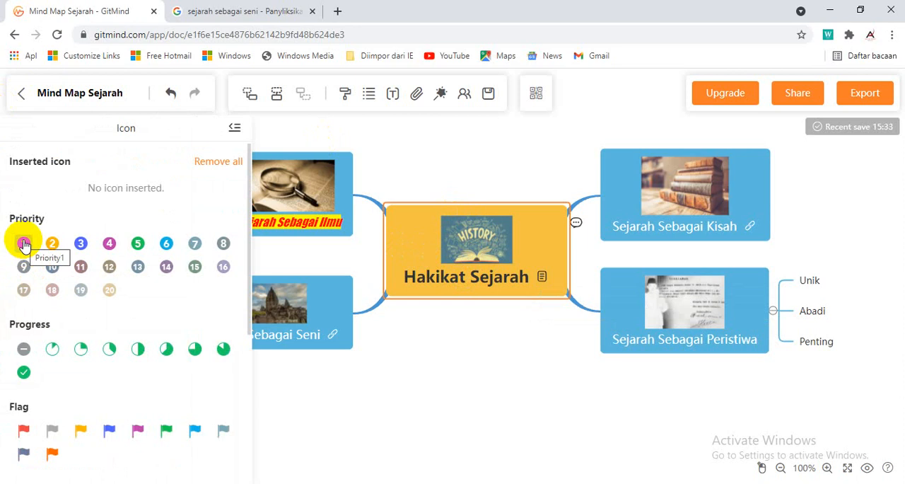
left_click(24, 244)
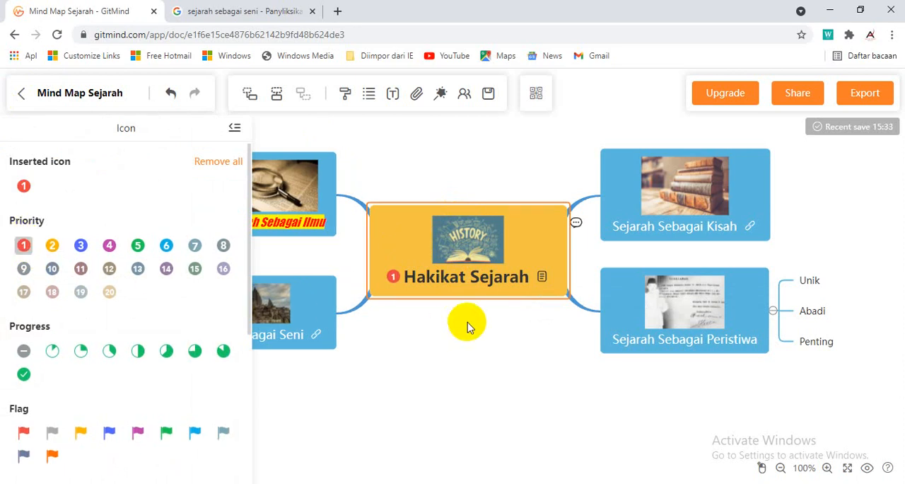
Add the Priority 2 icon to the "Sejarah Sebagai Kisah" node and Priority 3 to "Sejarah Sebagai Peristiwa"
left_click(621, 193)
left_click(53, 245)
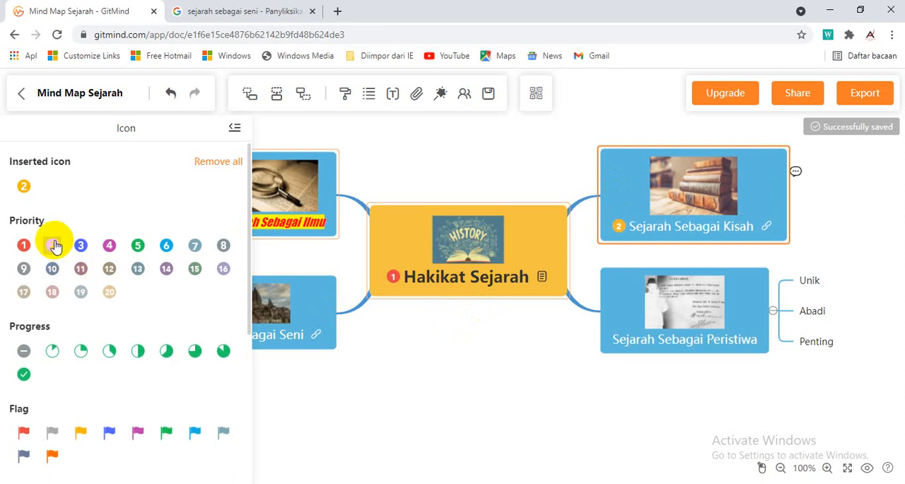
left_click(620, 303)
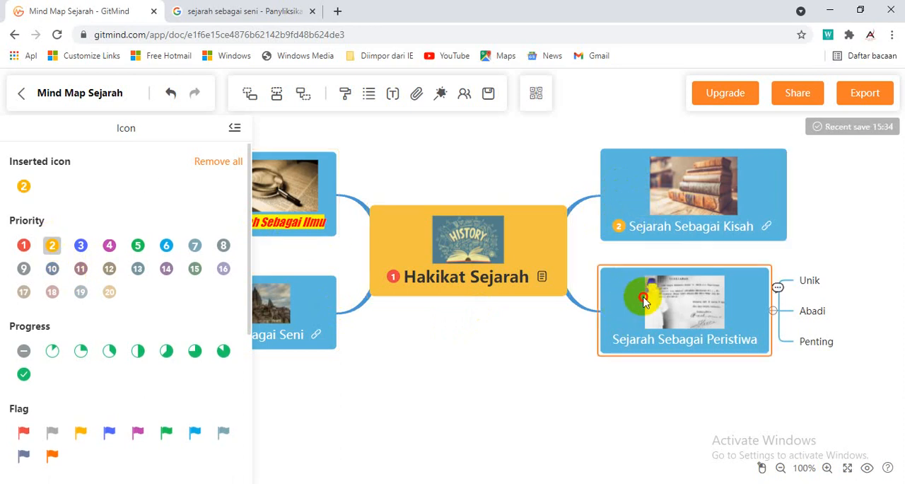
left_click(81, 245)
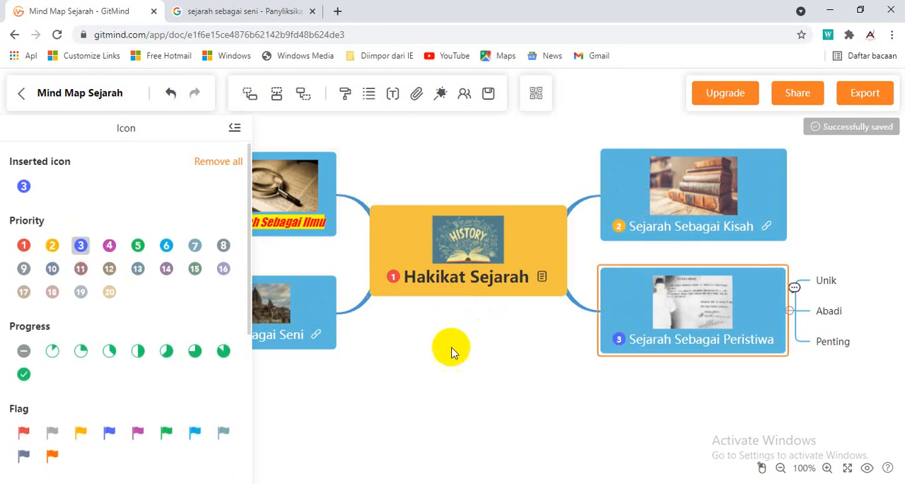
Add the Priority 4 icon to the "Sejarah Sebagai Ilmu" node and Priority 5 to "Sejarah Sebagai Seni"
left_click(331, 201)
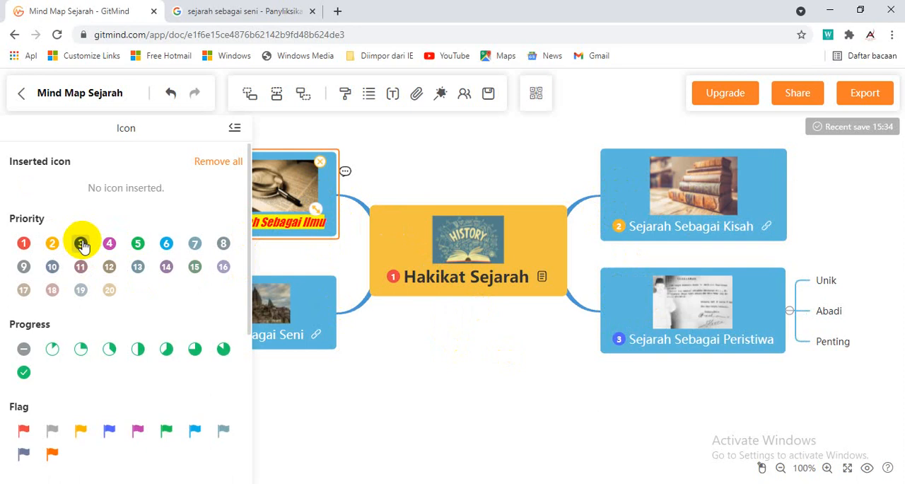
left_click(109, 243)
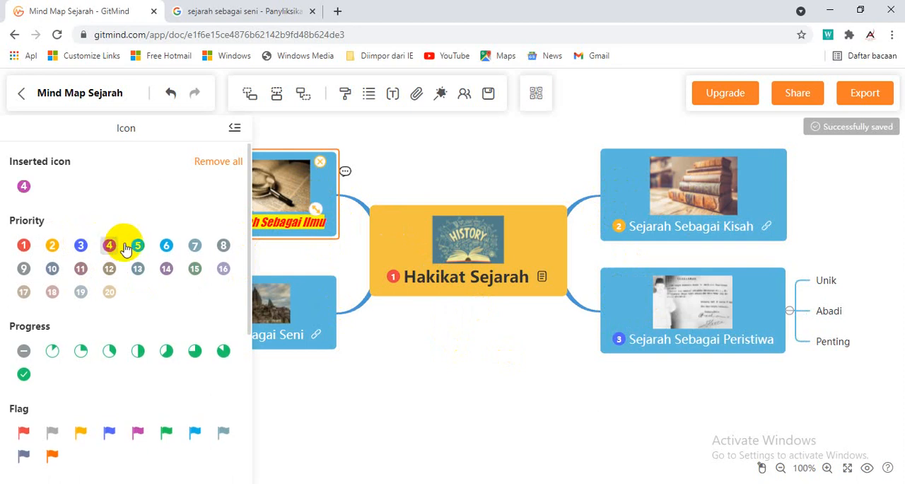
left_click(312, 296)
left_click(138, 245)
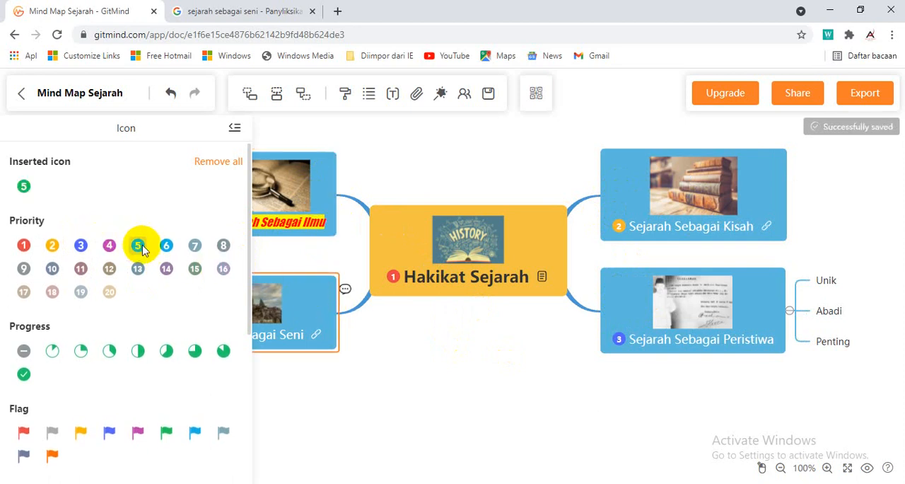
left_click(454, 380)
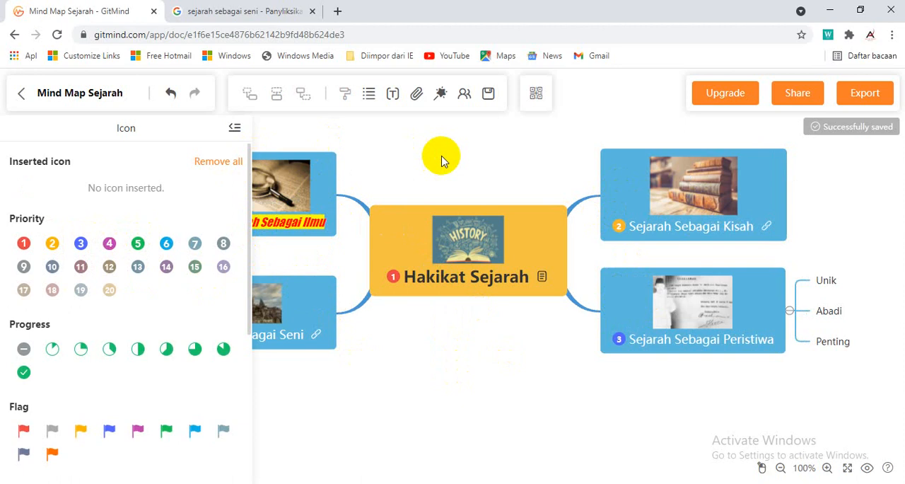
Look through the Progress, Flag, Education, Business and Symbol icon categories, and close the icon library
scroll(136, 311, "down", 4)
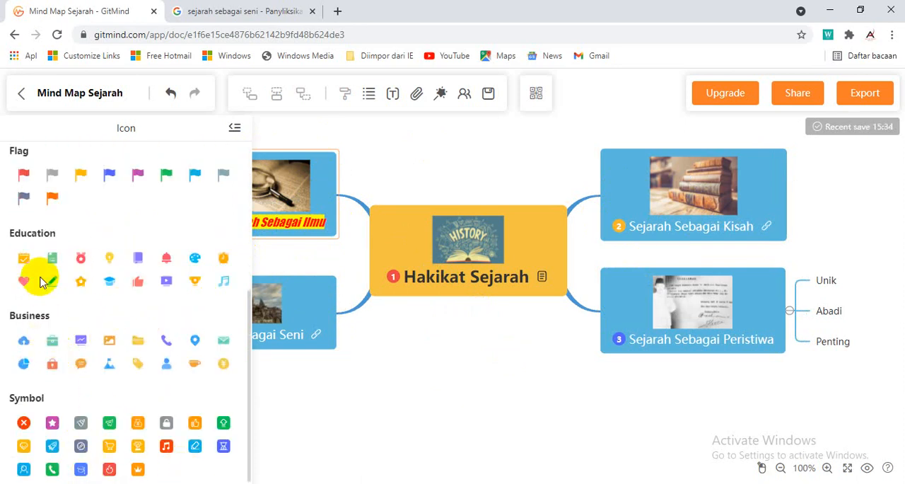
scroll(63, 251, "up", 2)
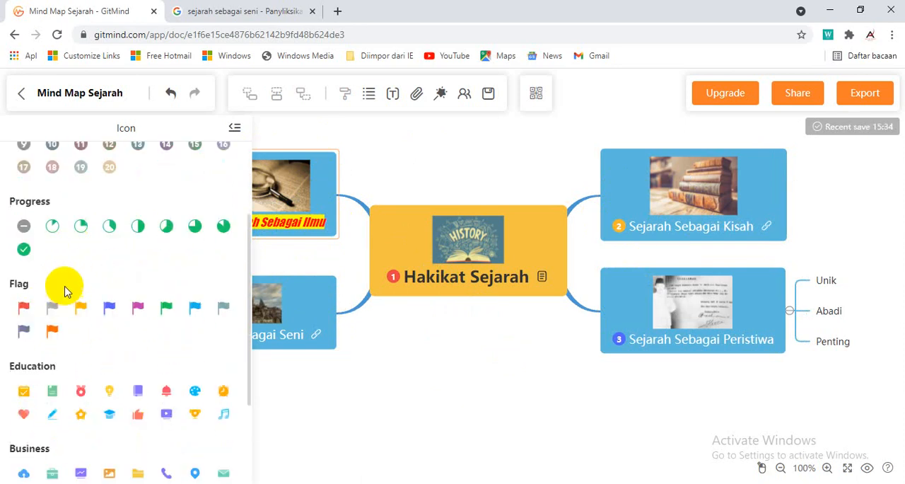
scroll(71, 233, "up", 1)
scroll(101, 254, "down", 2)
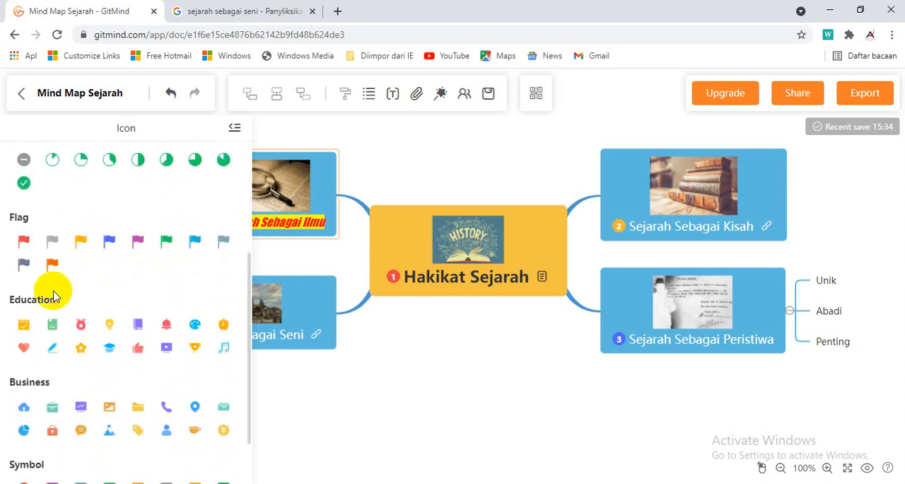
scroll(141, 371, "down", 1)
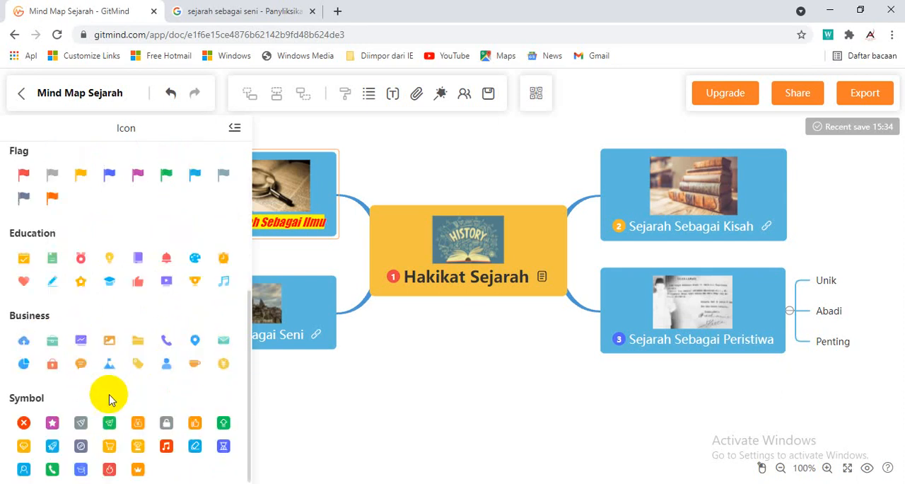
left_click(234, 128)
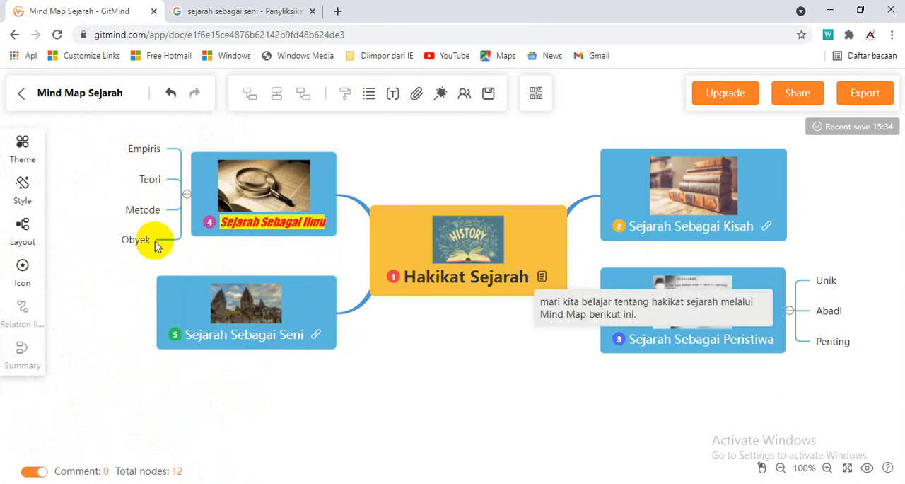
Add the red flag icon to the "Empiris" node under "Sejarah Sebagai Ilmu" and close the icon library
left_click(155, 150)
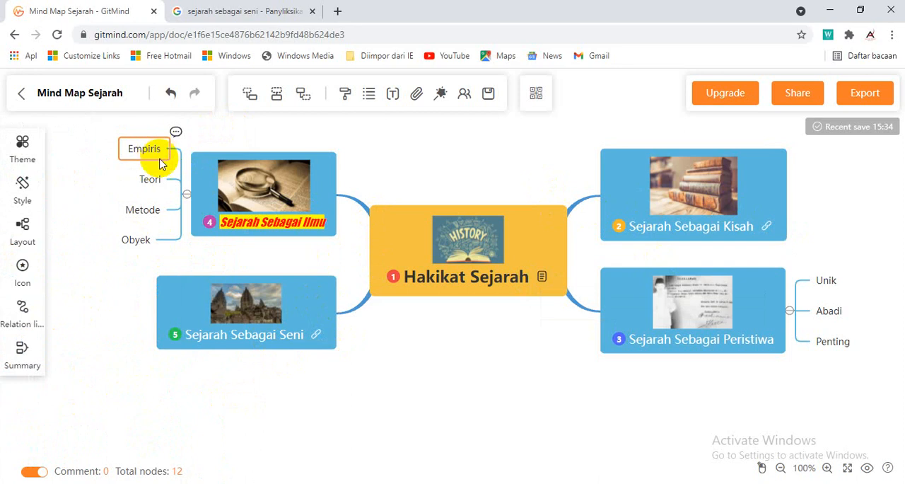
left_click(23, 267)
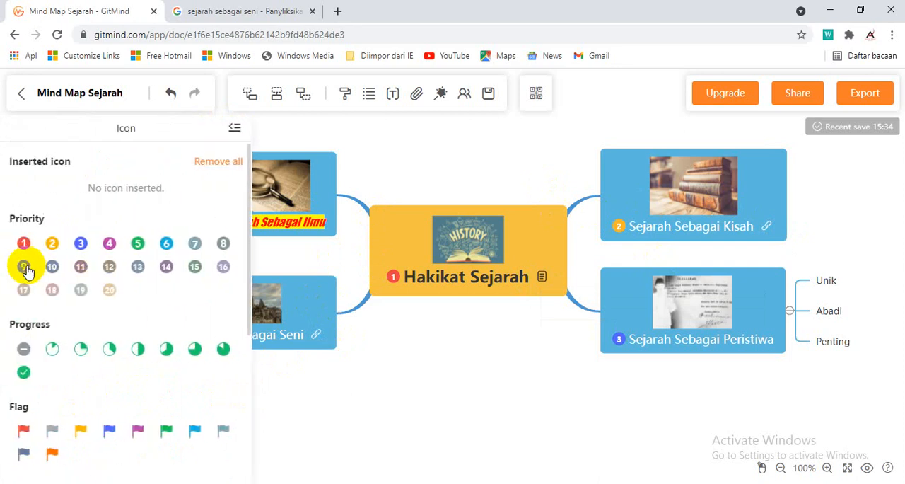
scroll(29, 350, "down", 1)
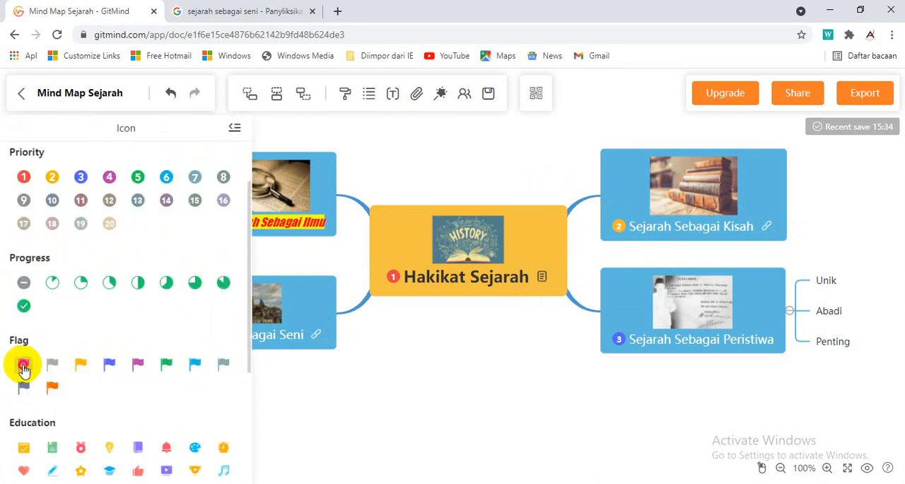
left_click(236, 130)
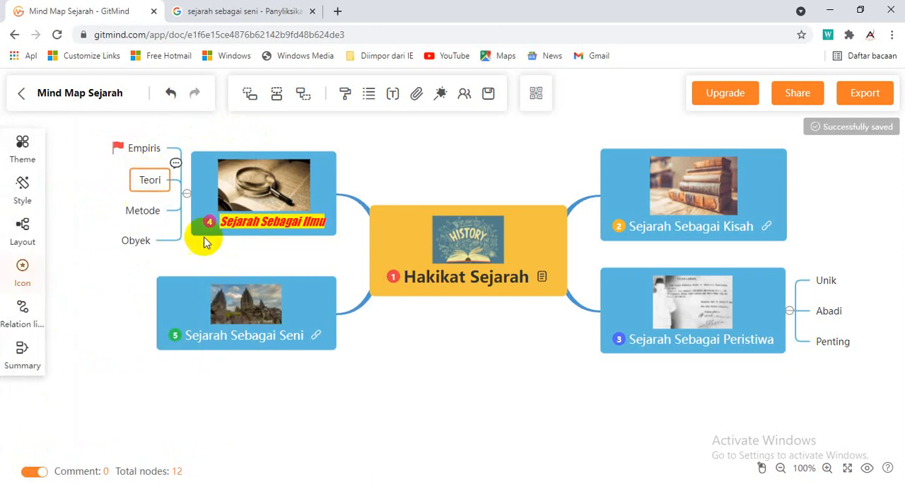
Add the grey flag icon to the "Teori" node under "Sejarah Sebagai Ilmu"
left_click(782, 468)
left_click(781, 467)
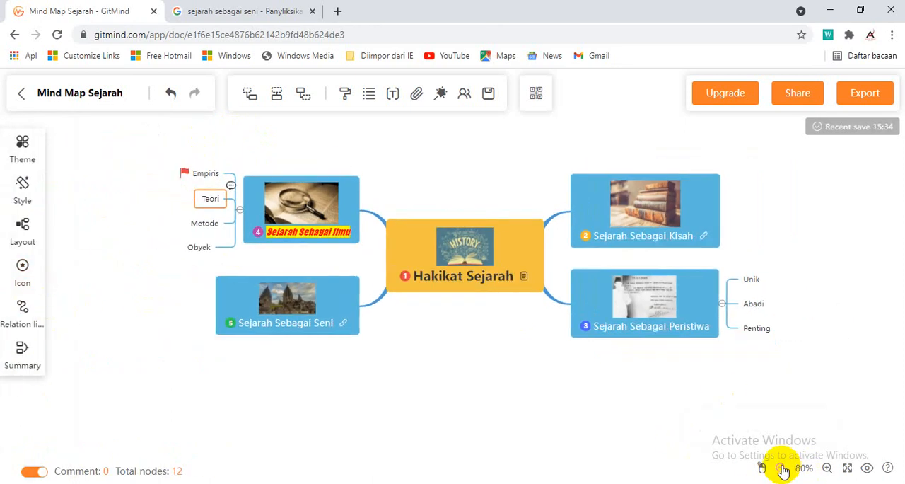
left_click(782, 468)
left_click(782, 468)
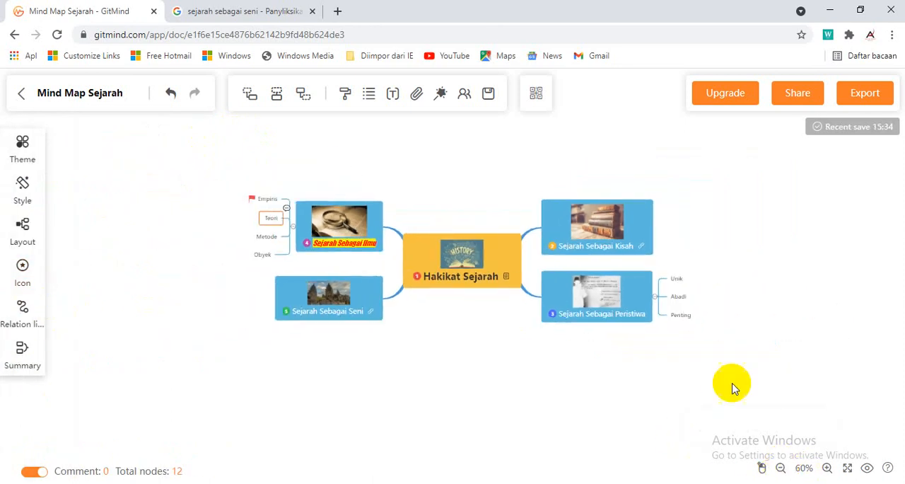
left_click(27, 268)
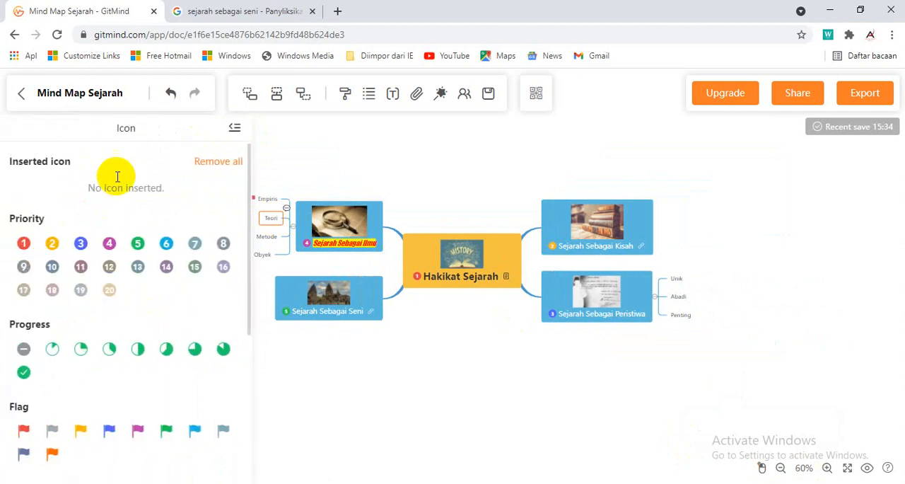
left_click(60, 437)
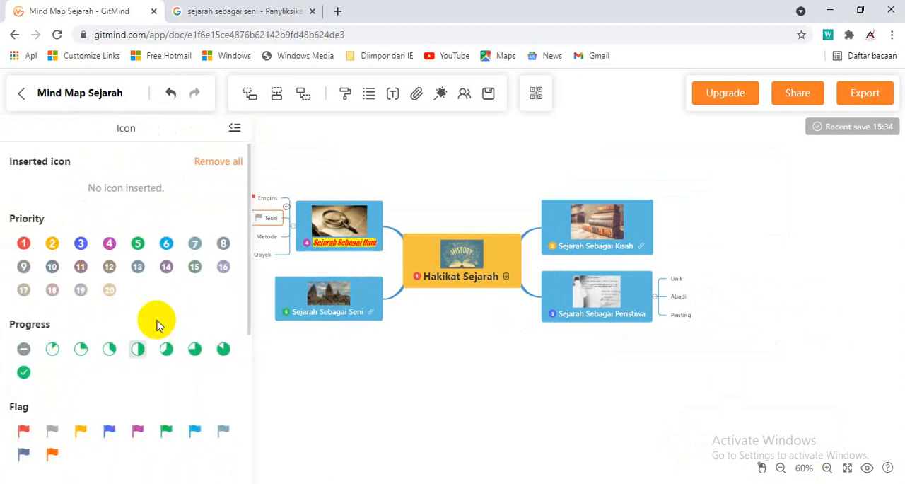
Add the blue flag icon to the "Metode" node and the green flag to "Obyek", and close the icon library
left_click(268, 237)
left_click(109, 433)
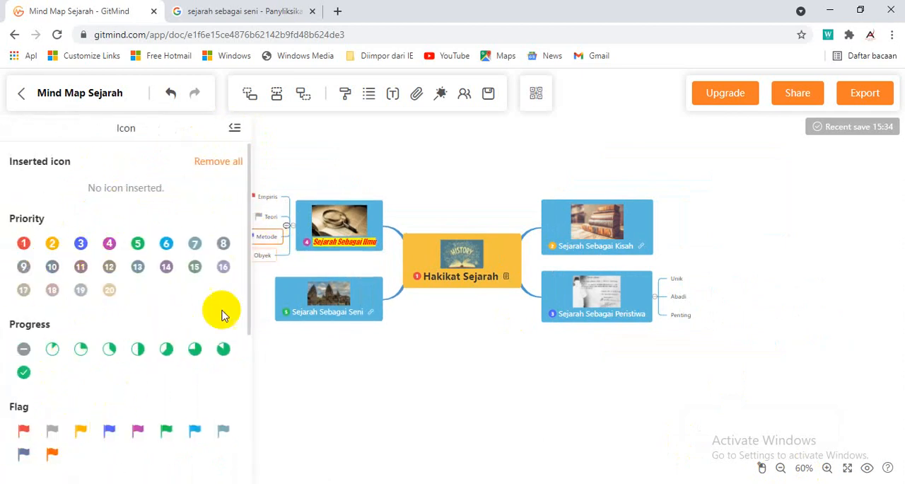
left_click(260, 255)
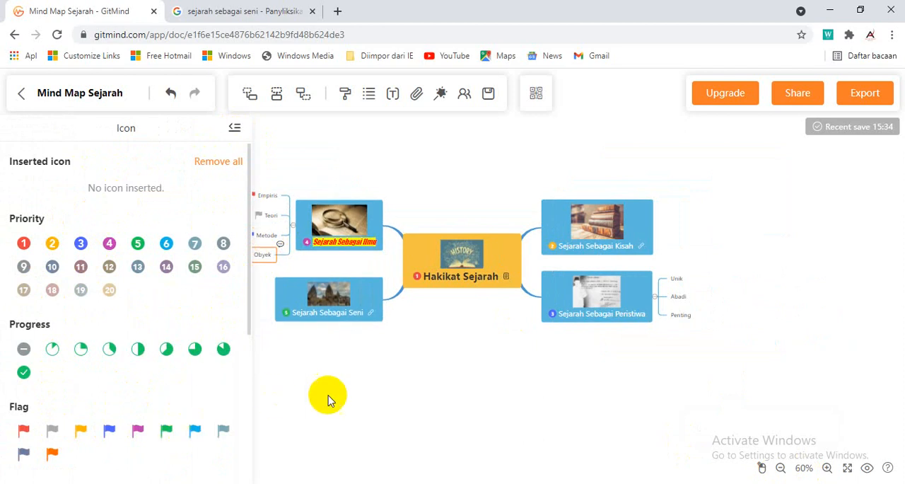
left_click(348, 397)
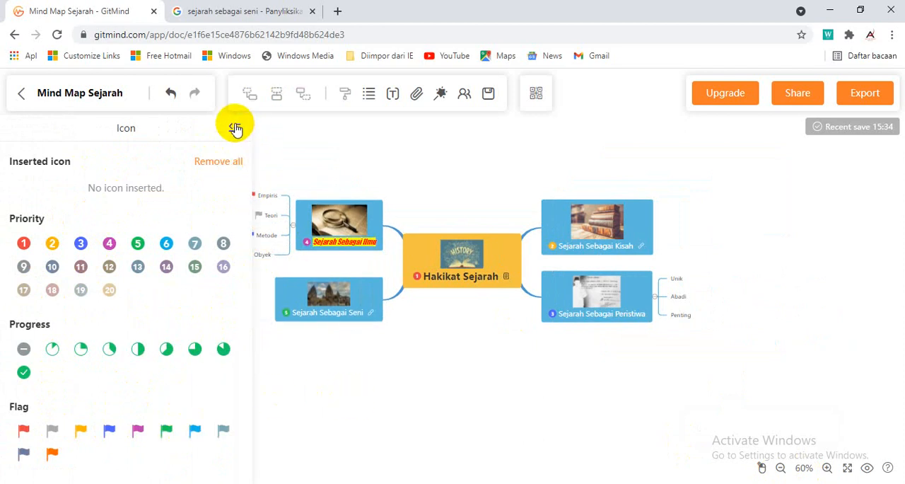
left_click(235, 127)
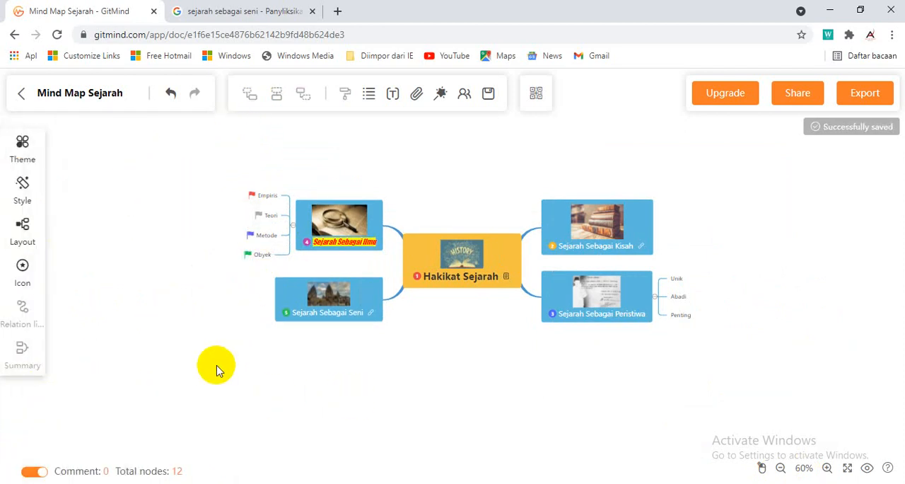
Add the purple star Symbol icon to the "Unik" node under "Sejarah Sebagai Peristiwa"
left_click(681, 280)
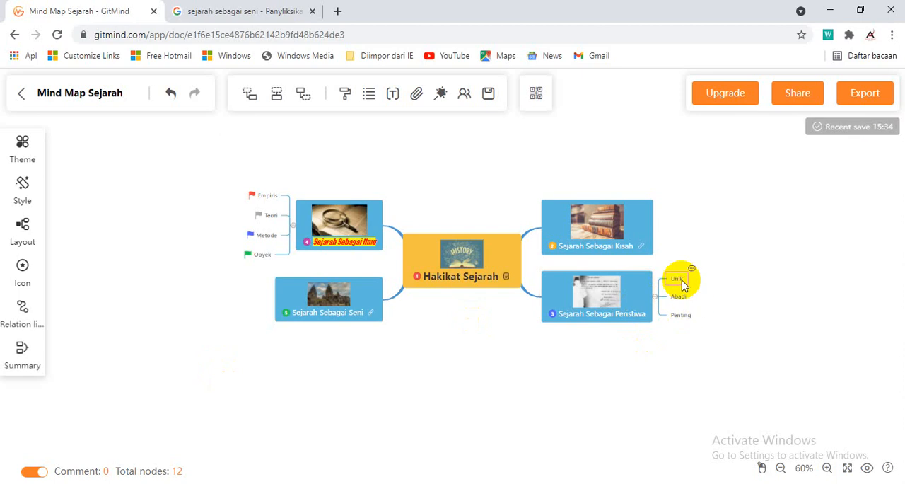
left_click(22, 271)
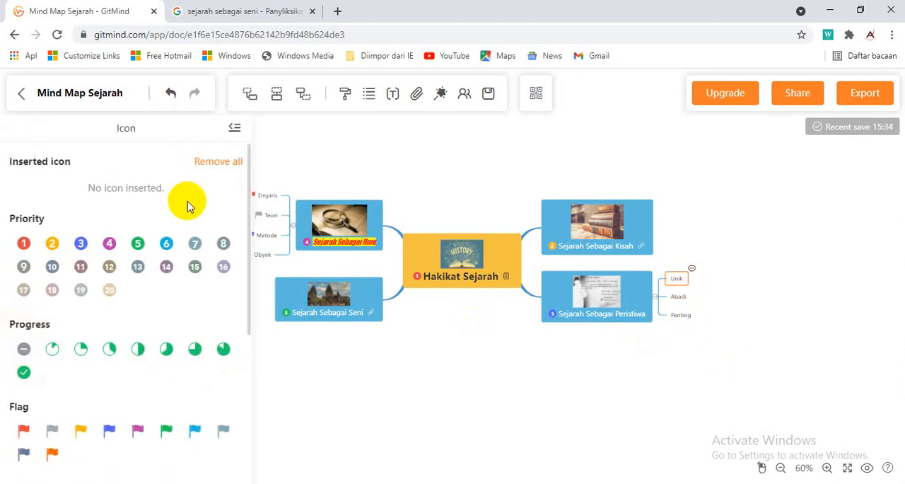
scroll(208, 299, "down", 3)
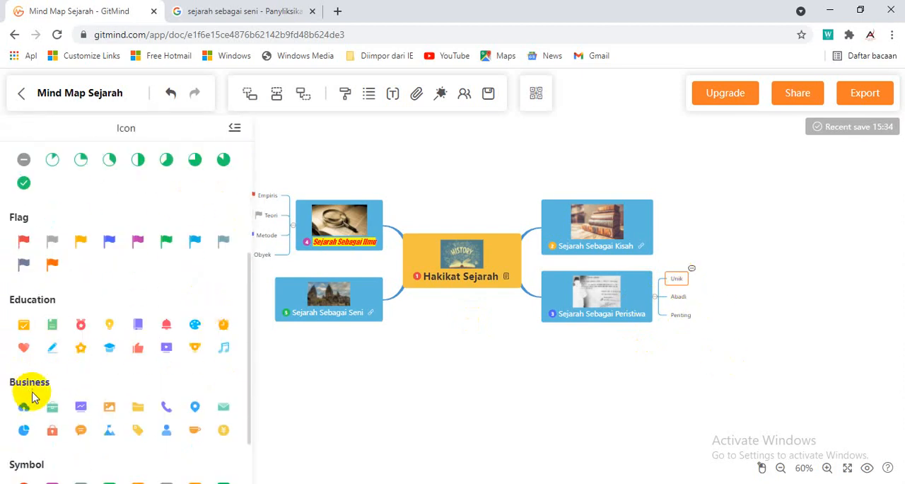
scroll(32, 398, "down", 1)
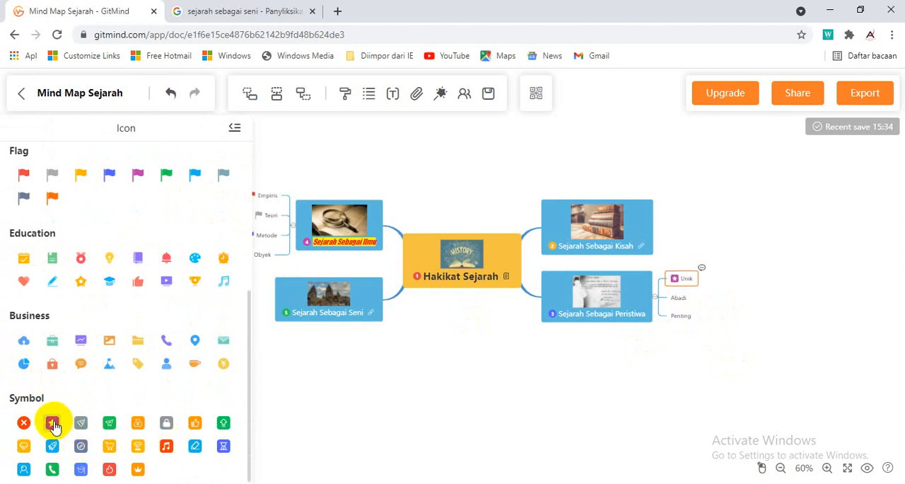
Add the red music note Symbol icon to "Abadi" and the blue hourglass to "Penting", and close the icon library
left_click(679, 298)
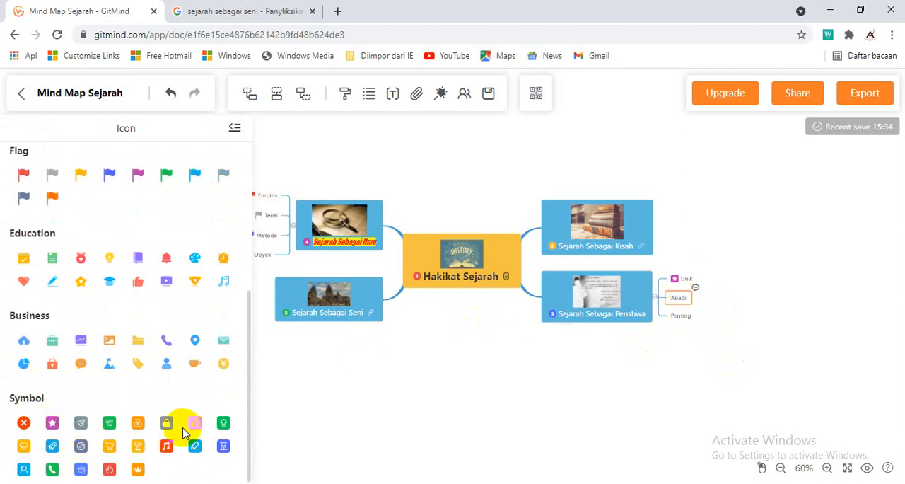
left_click(167, 446)
left_click(681, 316)
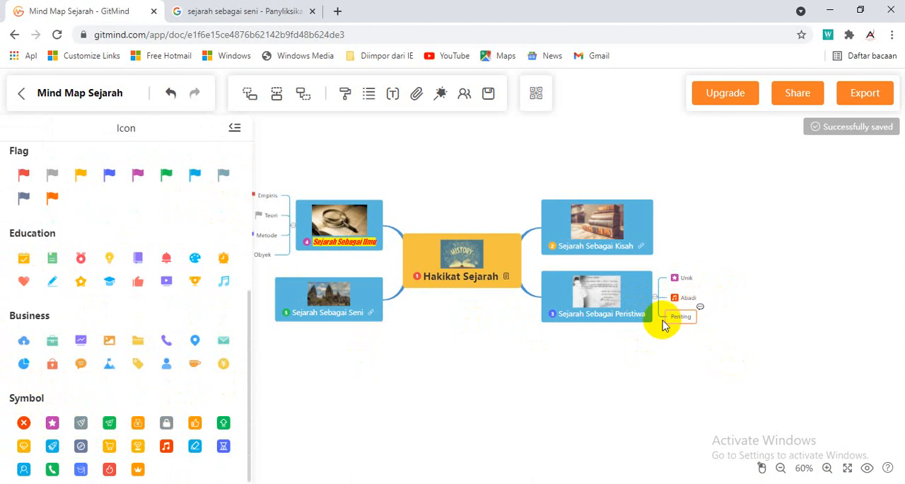
left_click(221, 448)
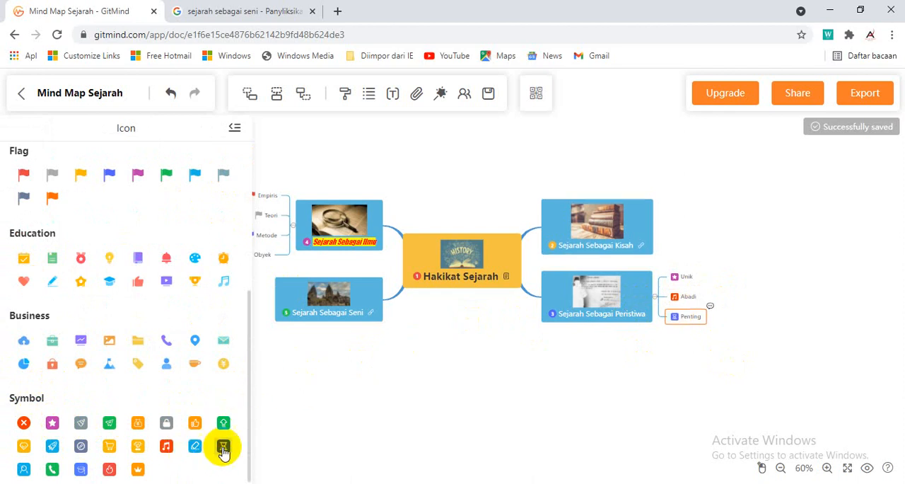
left_click(758, 253)
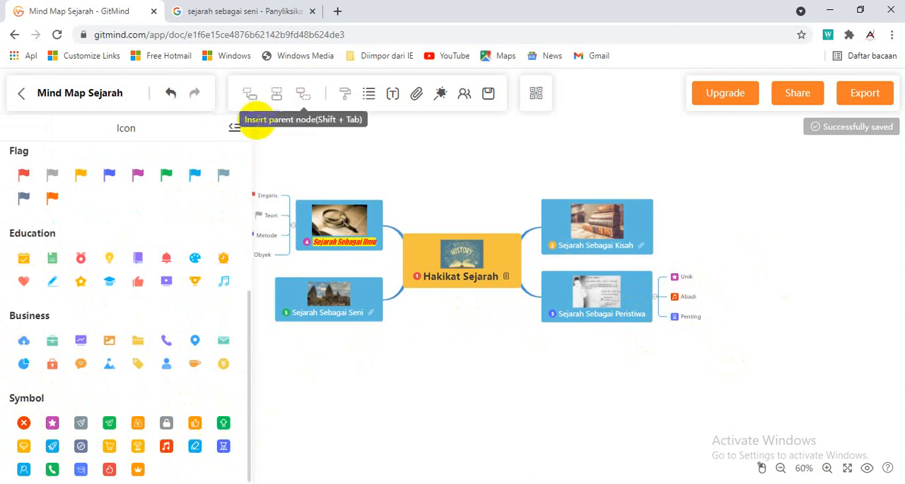
left_click(235, 127)
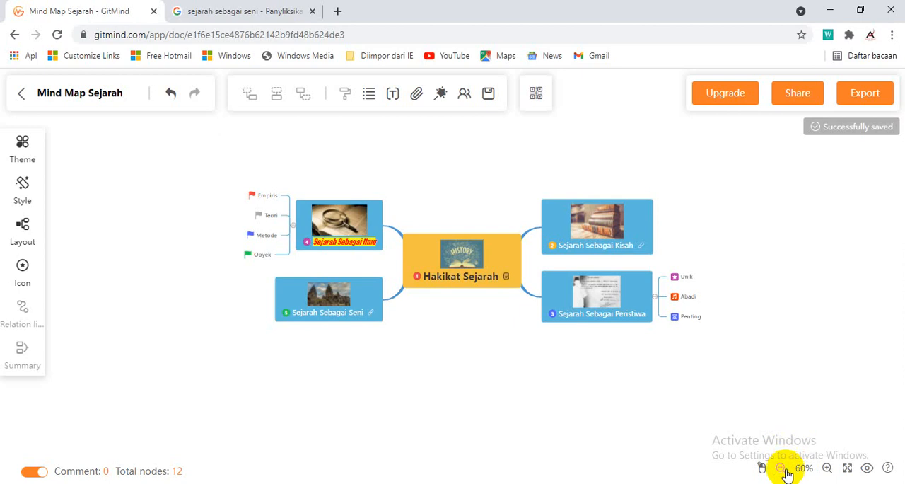
left_click(828, 469)
left_click(827, 469)
left_click(828, 469)
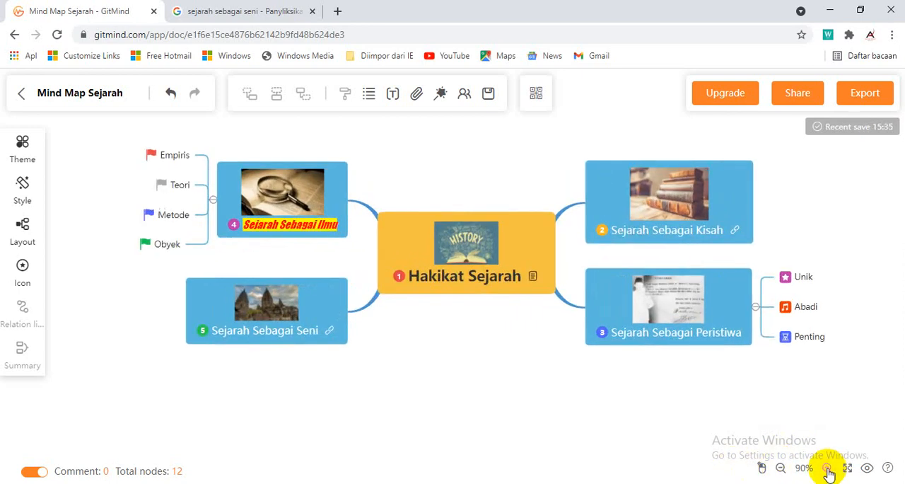
left_click_drag(870, 190, 873, 221)
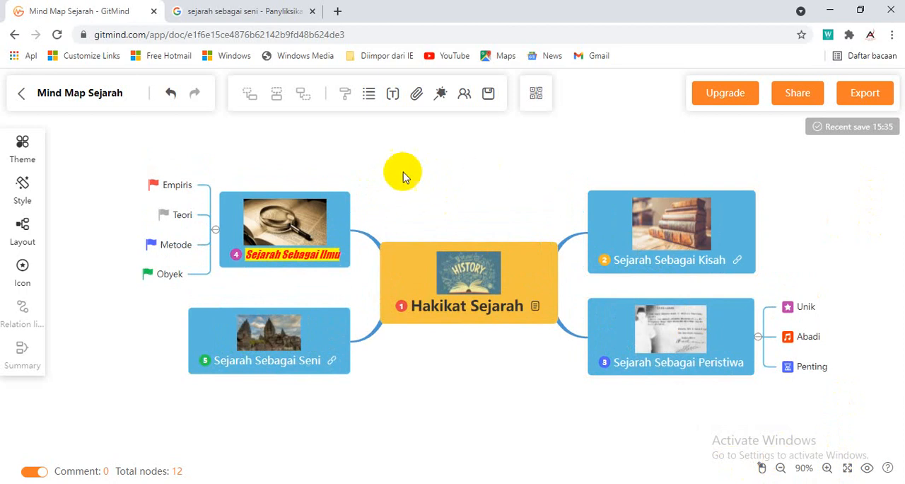
left_click(542, 267)
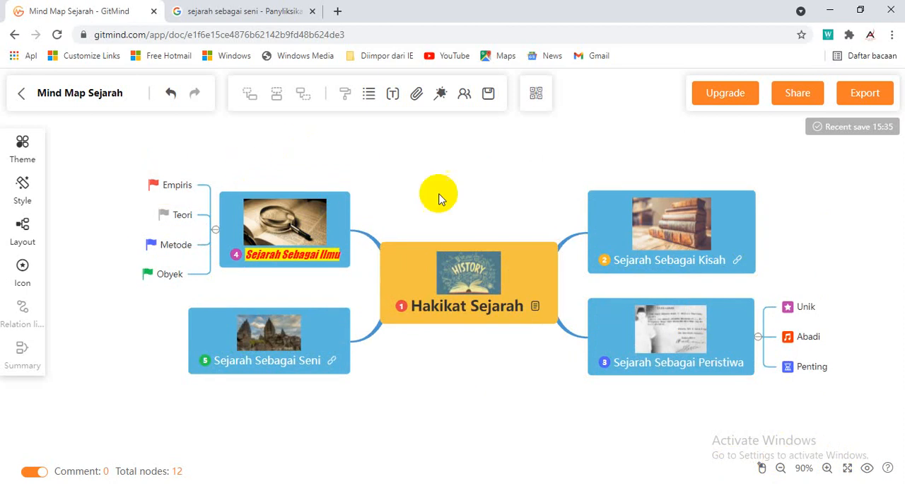
left_click(527, 276)
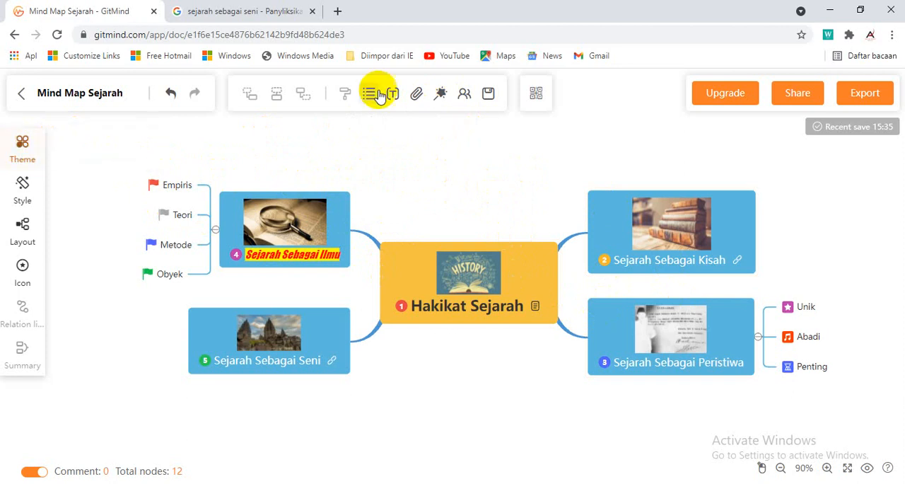
Restyle the map with the automatic theme change, and open the full theme gallery to look through the Classic, Colorful and Business themes
left_click(441, 97)
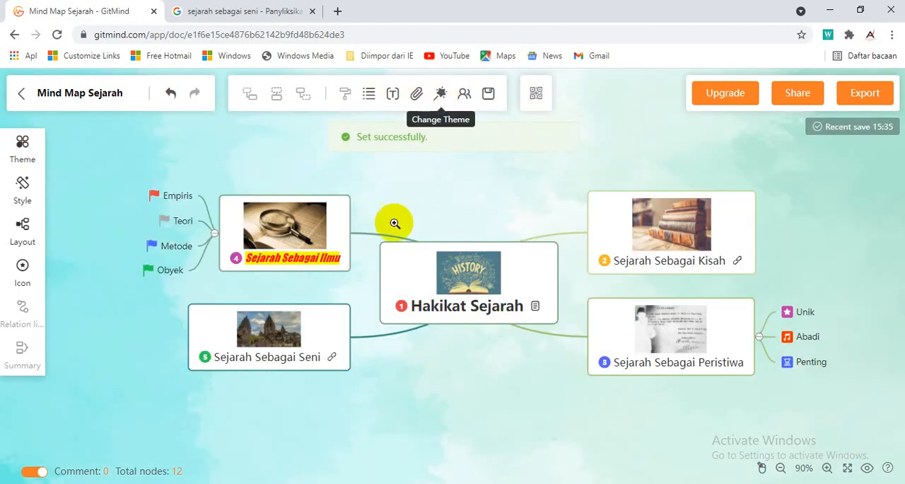
left_click(22, 147)
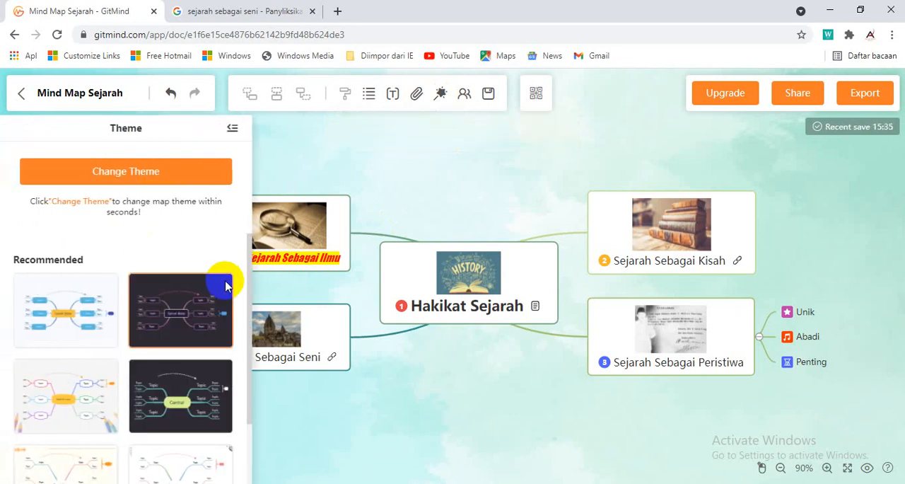
left_click_drag(248, 269, 242, 212)
scroll(130, 354, "down", 5)
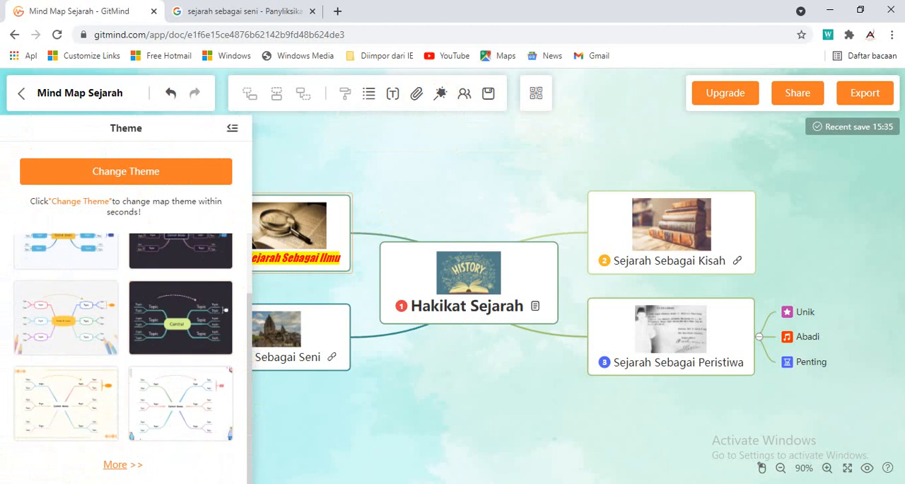
left_click(120, 465)
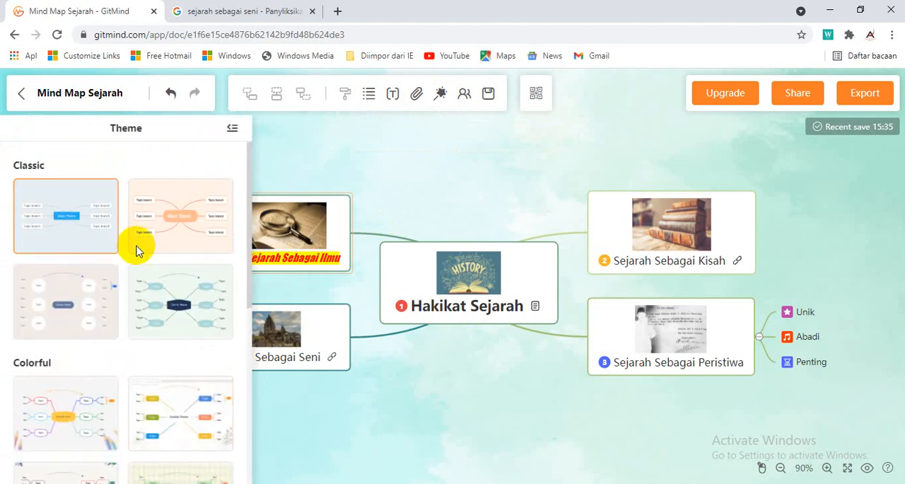
scroll(141, 297, "down", 4)
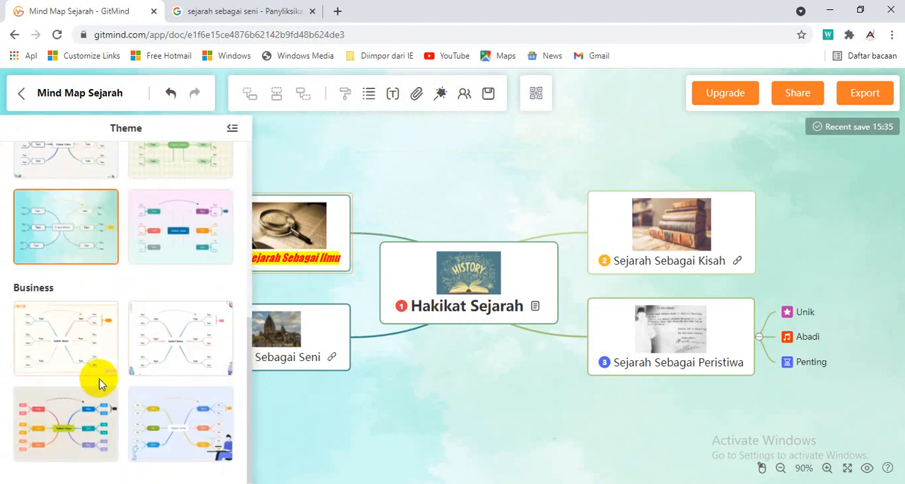
scroll(97, 376, "up", 5)
Try the Classic themes on the map: the peach one, the pale green one with hexagonal nodes and the beige one with circular nodes
left_click(162, 223)
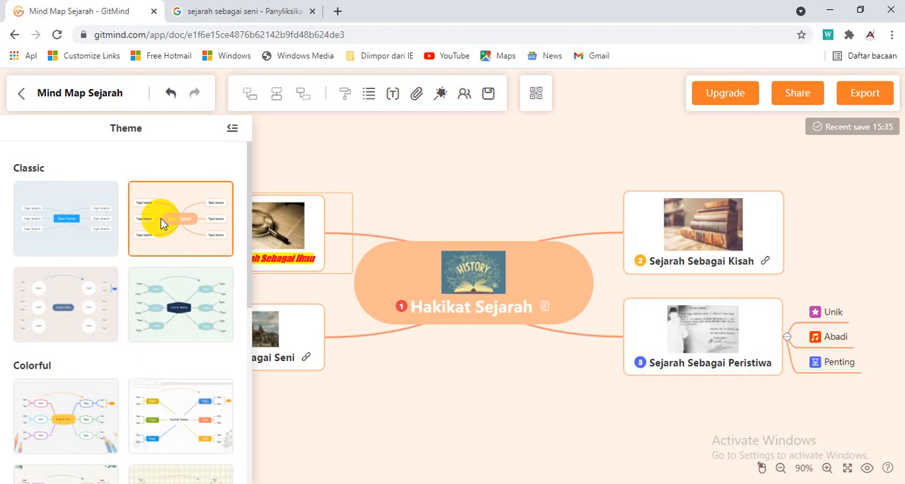
left_click(177, 293)
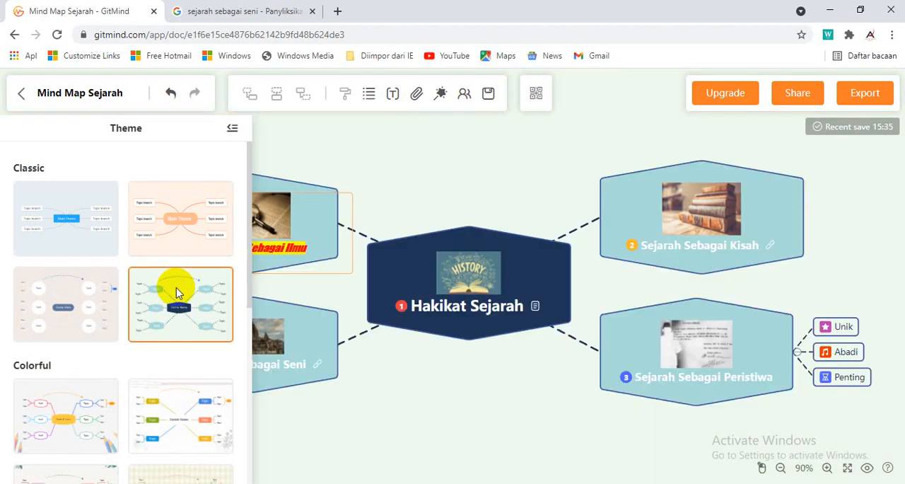
left_click(65, 307)
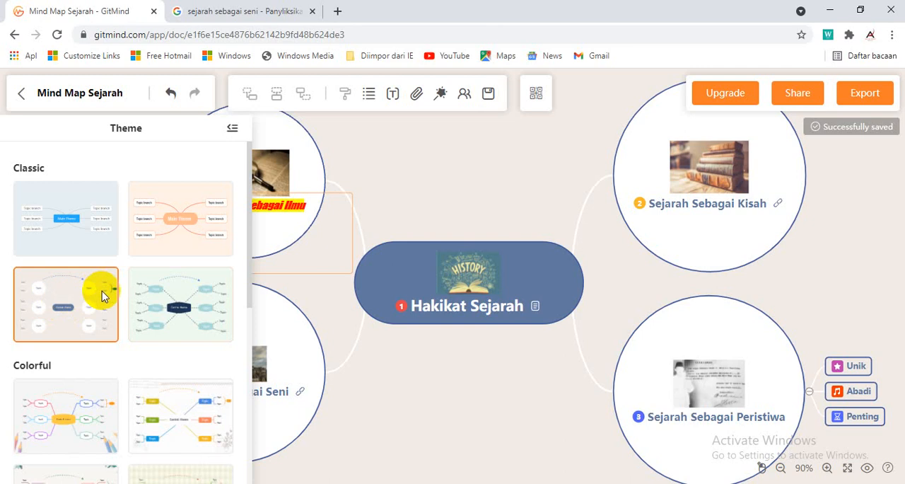
Try the Colorful leaf-bordered, green plaid and turquoise watercolour themes and the Business theme with multicoloured filled nodes
scroll(132, 401, "down", 2)
left_click(57, 386)
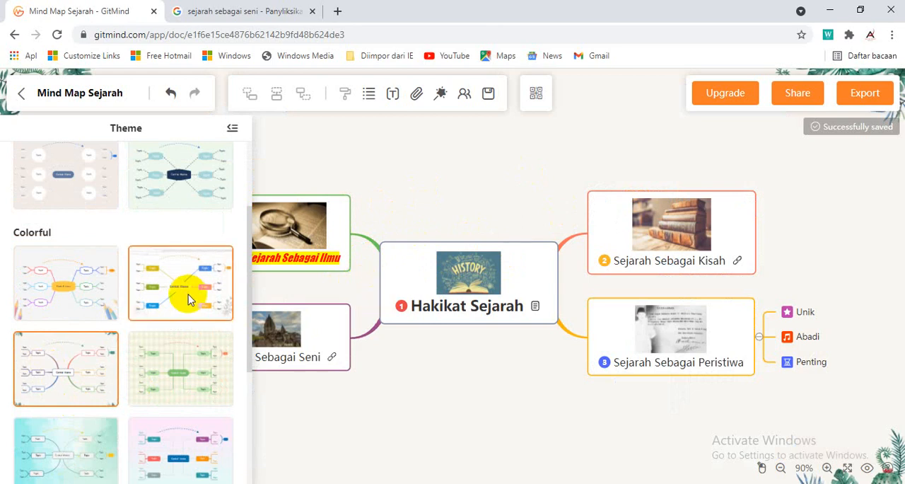
left_click(198, 347)
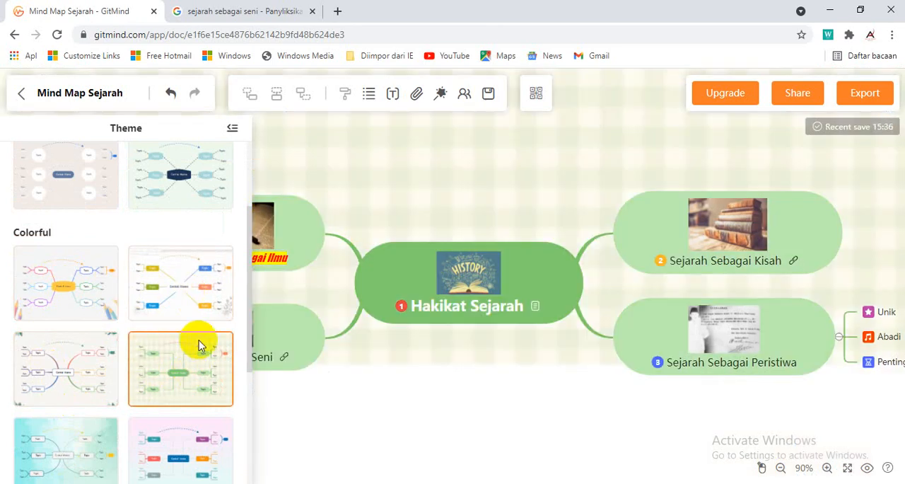
scroll(69, 285, "down", 3)
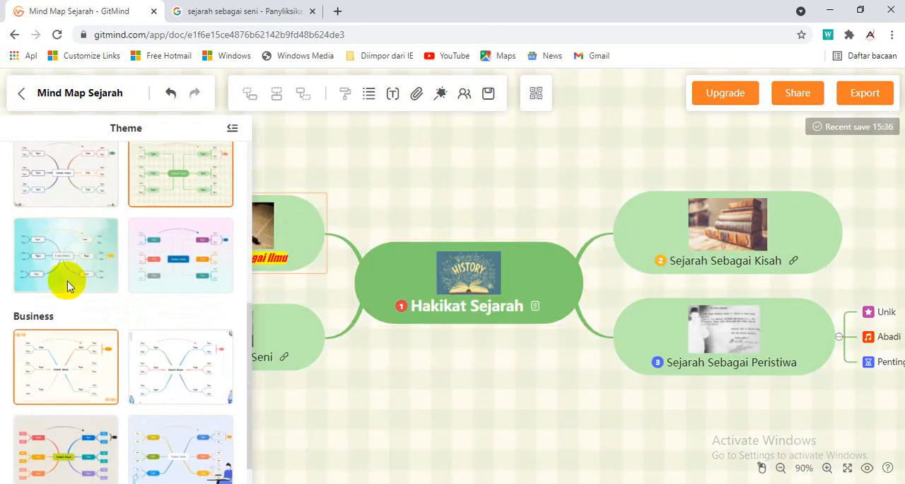
left_click(67, 285)
scroll(168, 382, "down", 1)
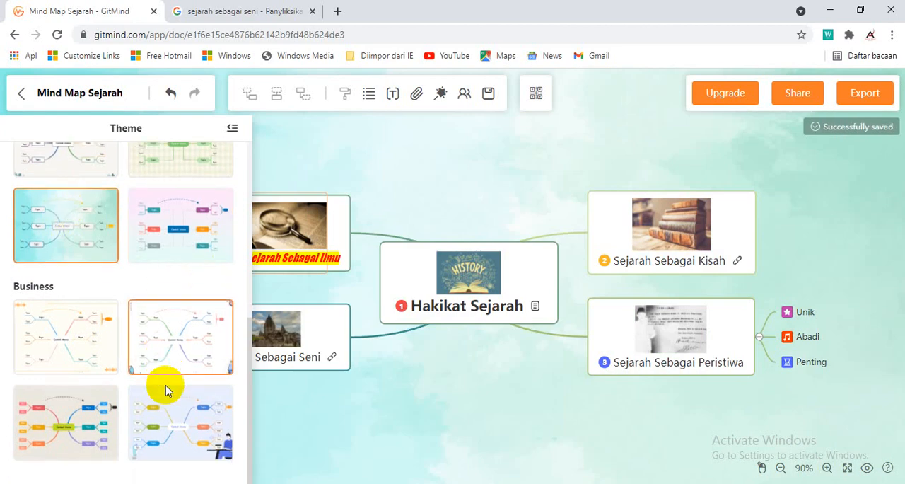
left_click(66, 418)
Apply the Classic theme with the pale green background, navy hexagonal central node and dashed branches
scroll(131, 306, "up", 5)
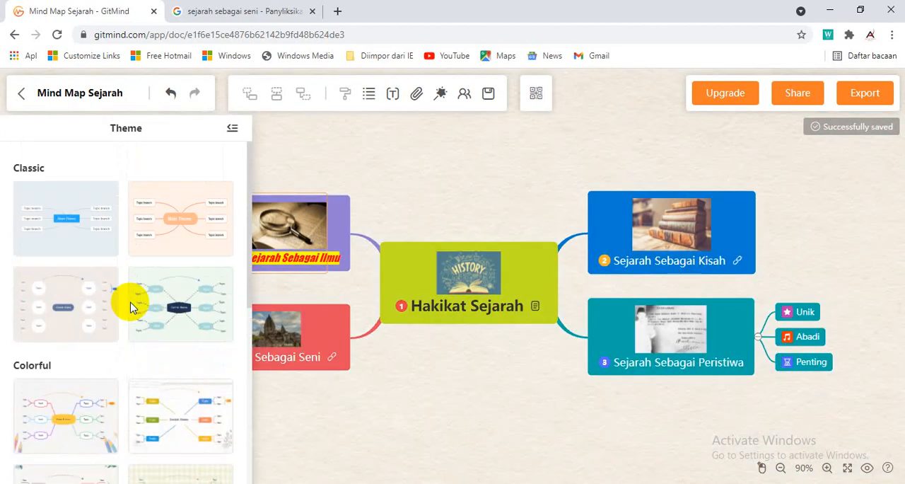
left_click(180, 311)
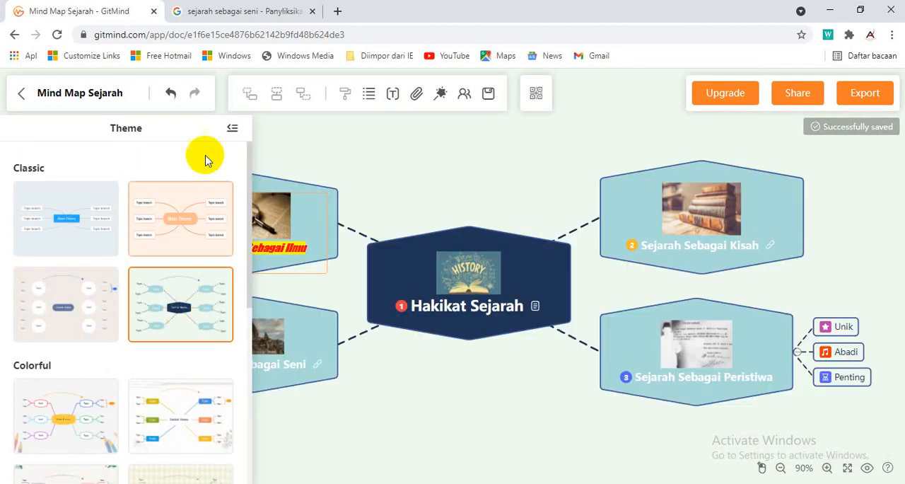
Try the recommended pencil and turquoise watercolour page backgrounds, and apply the cream one bordered with roses
left_click(232, 128)
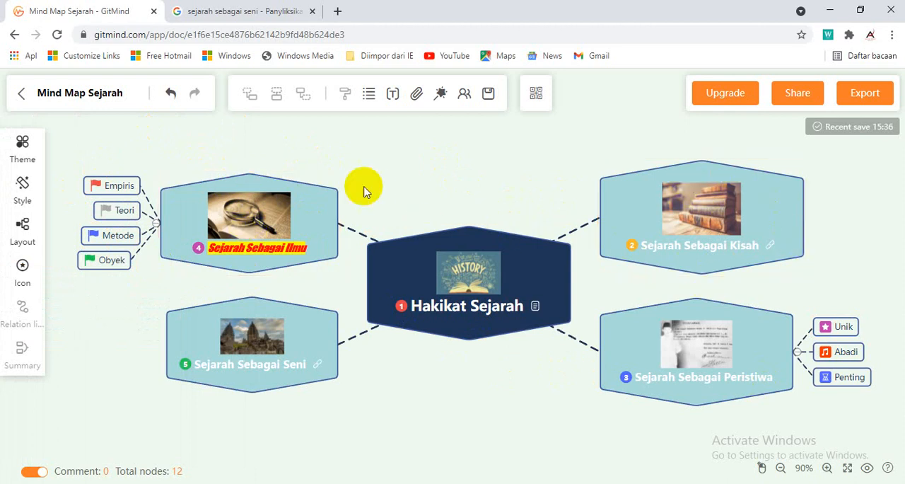
left_click(22, 190)
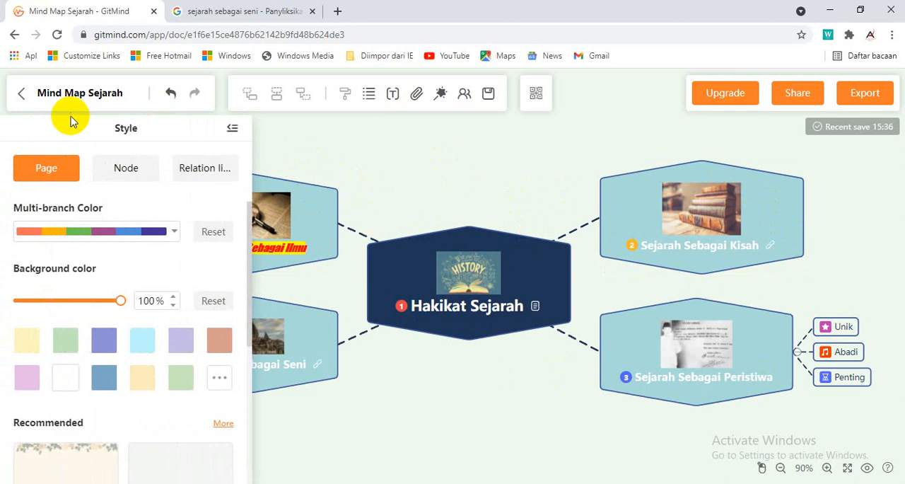
left_click(39, 176)
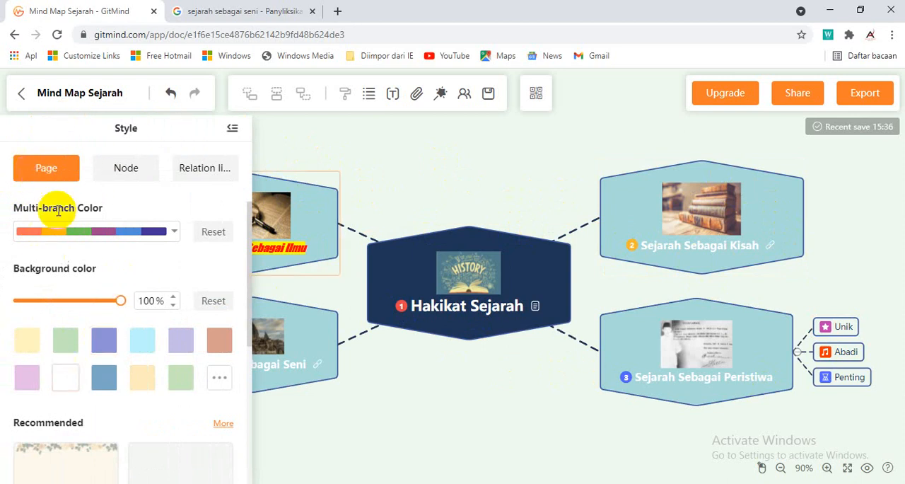
scroll(132, 375, "down", 3)
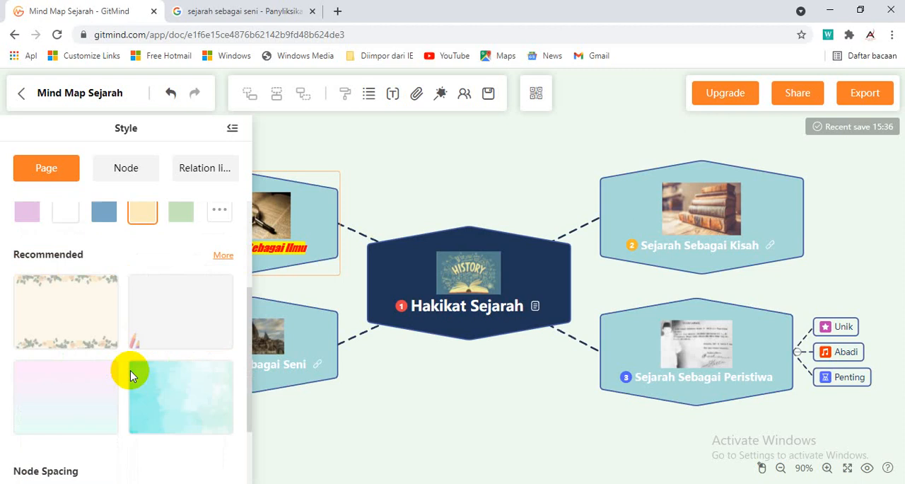
left_click(80, 281)
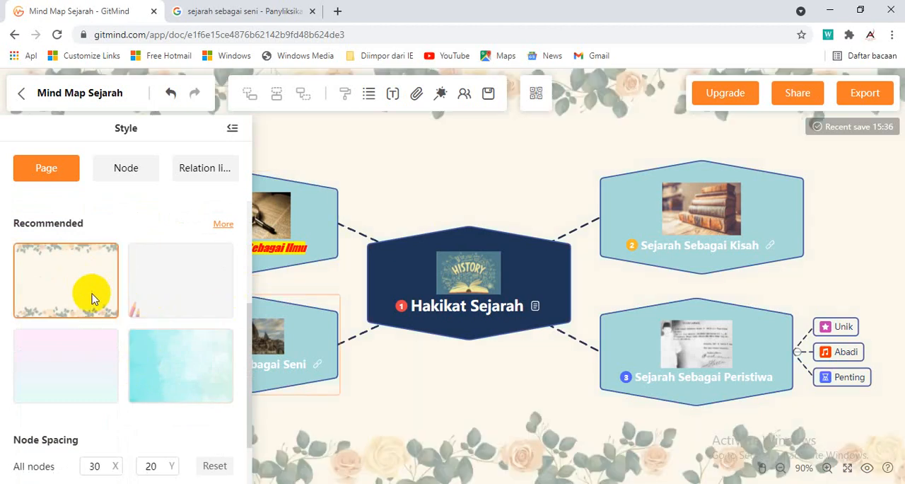
left_click(187, 295)
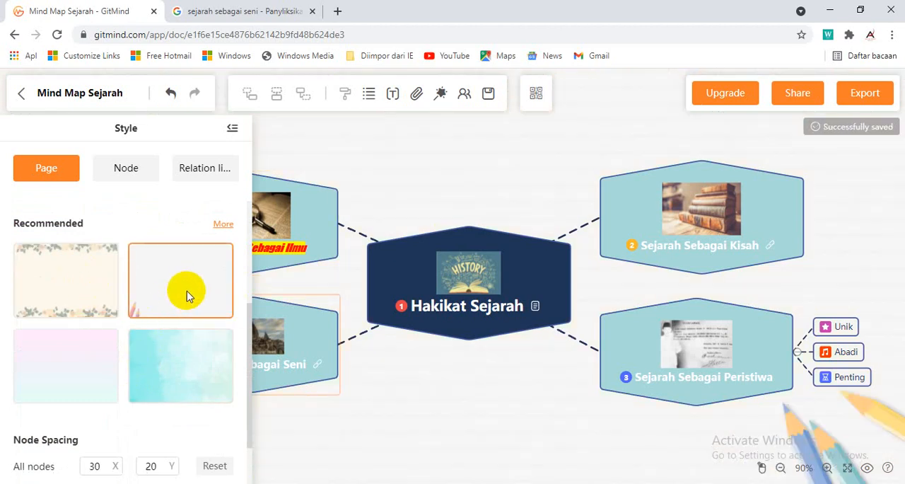
left_click(182, 382)
left_click(80, 279)
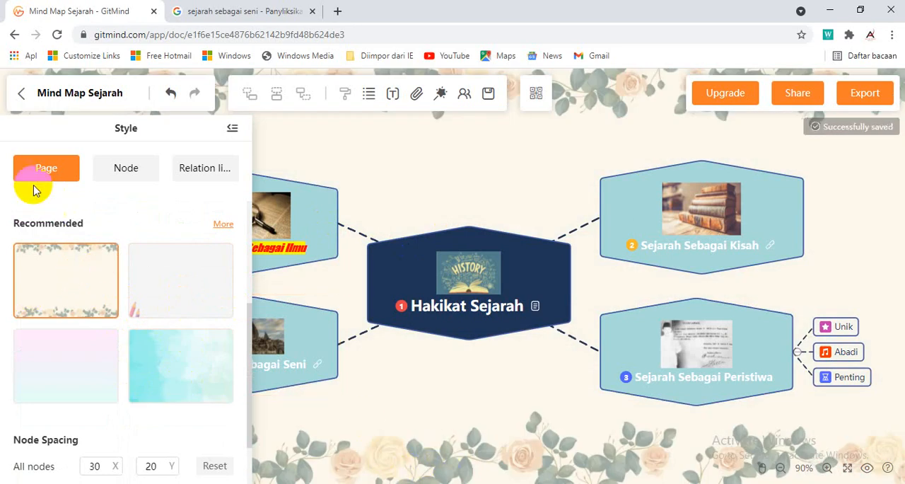
scroll(97, 340, "down", 1)
scroll(99, 342, "up", 4)
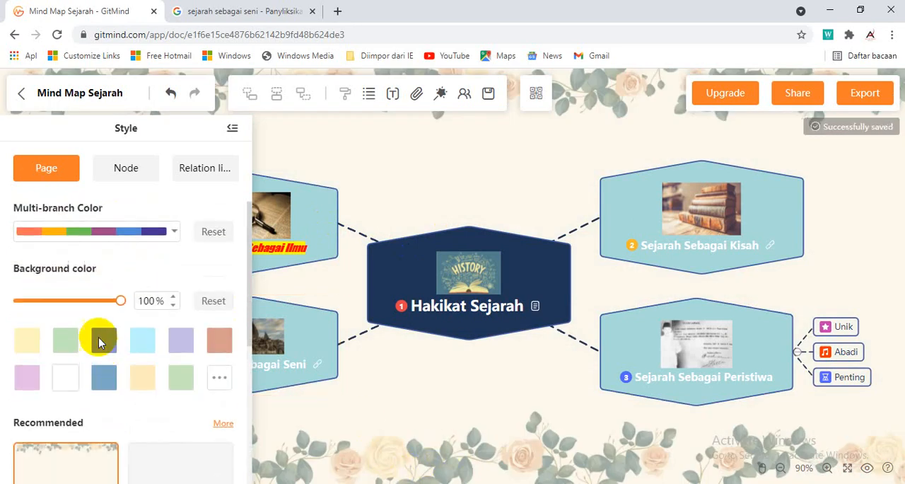
Try the fully rounded and elliptical shapes on the map's nodes, and apply the barrel shape with curved upper and lower edges
left_click(133, 170)
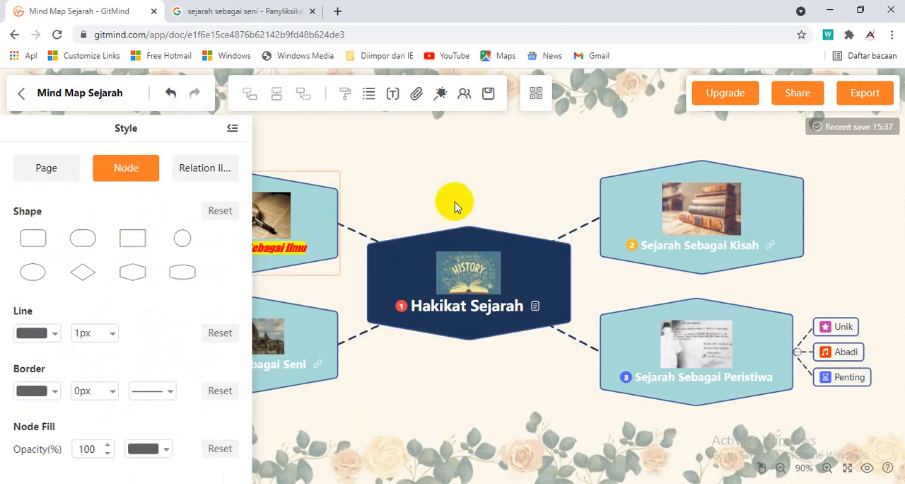
left_click(433, 278)
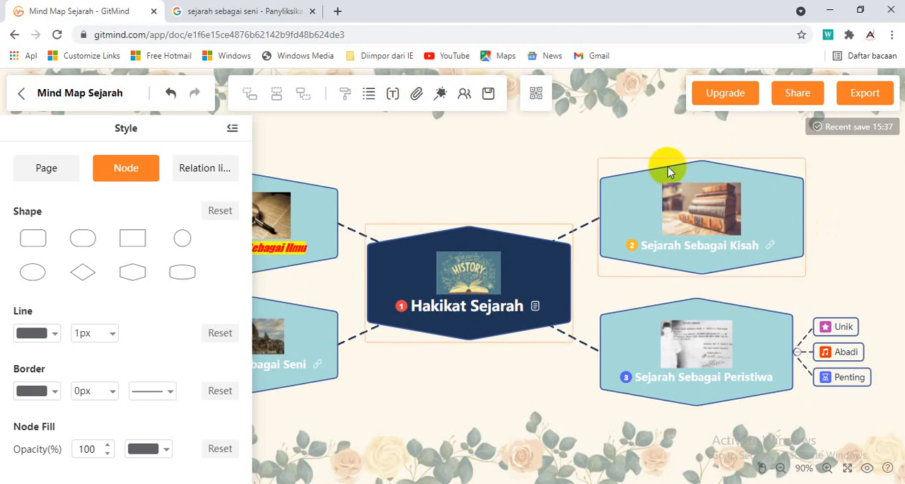
left_click(80, 240)
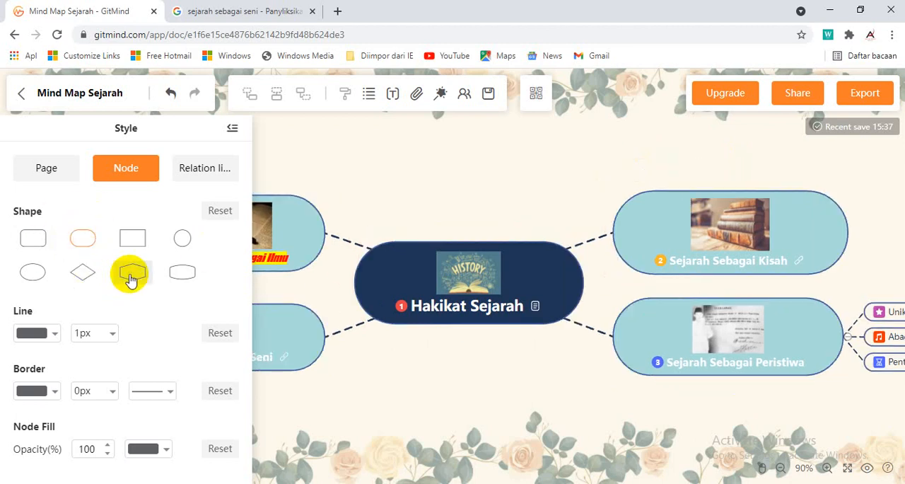
left_click(184, 275)
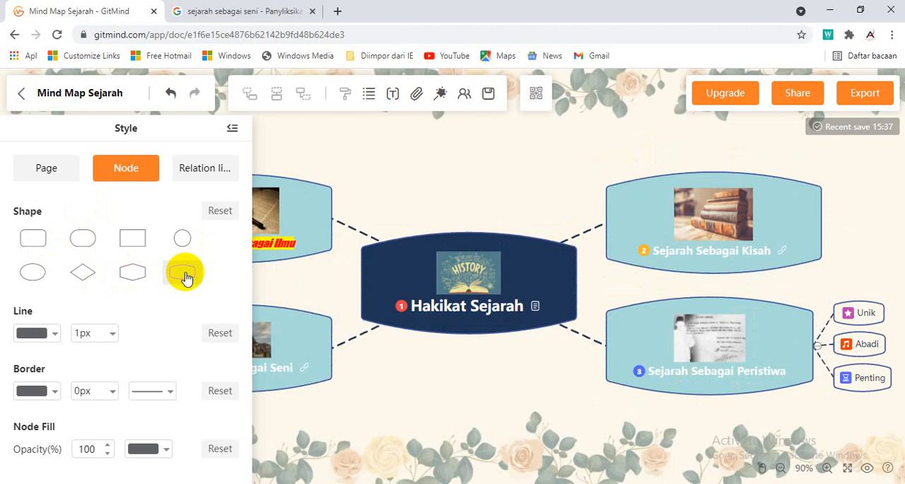
left_click(33, 271)
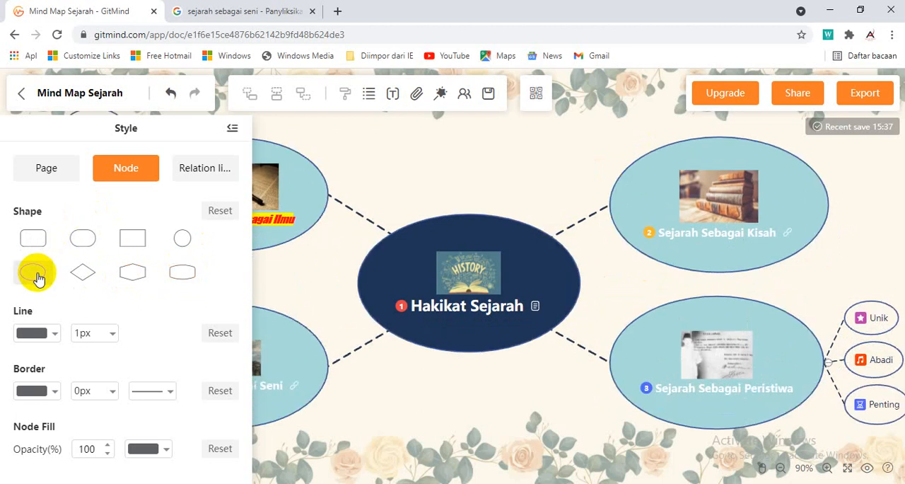
left_click(186, 273)
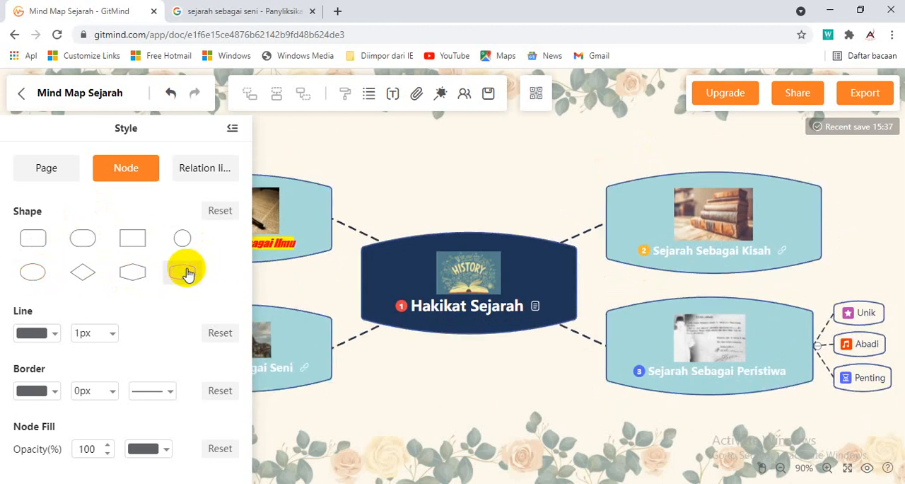
Try red as the colour of the branch lines, and restore their default colour
left_click(55, 337)
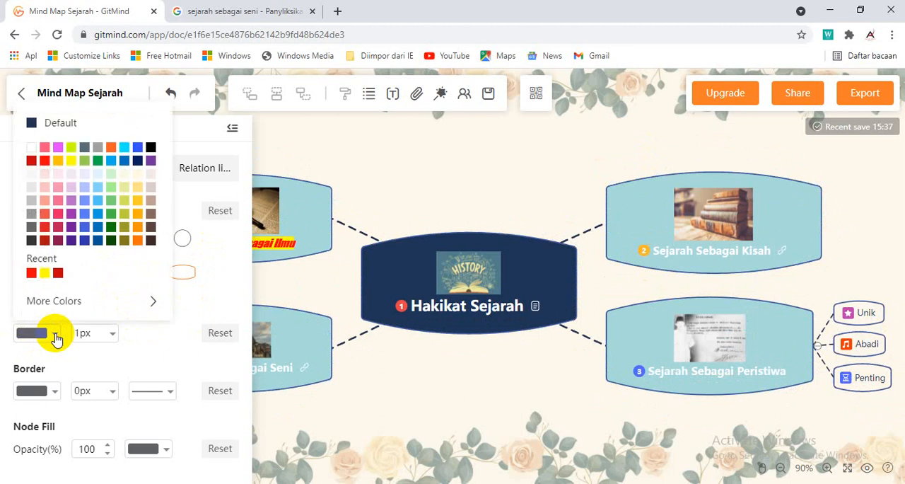
left_click(44, 162)
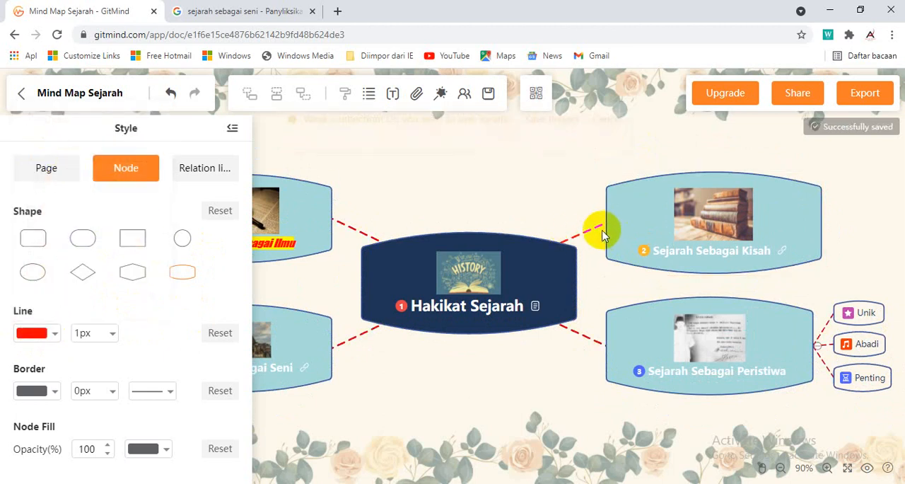
left_click(55, 338)
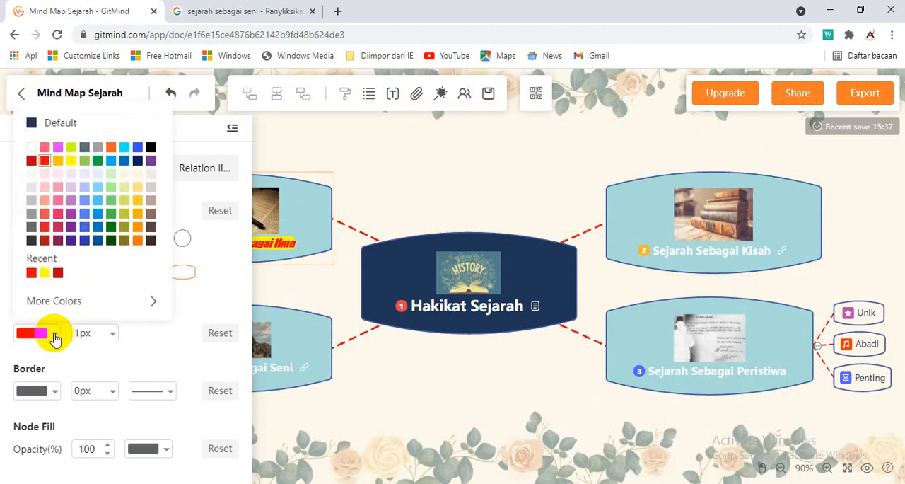
left_click(56, 121)
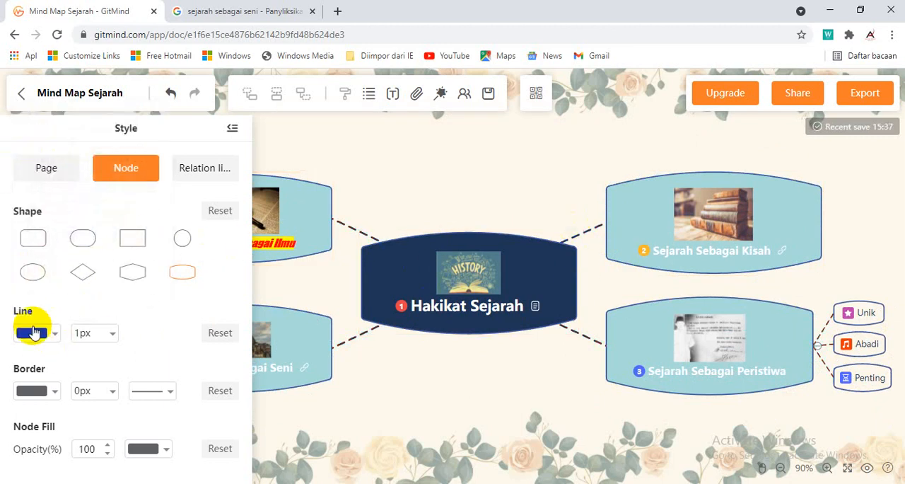
Set the relation line colour to pale green and close the style settings
left_click(211, 167)
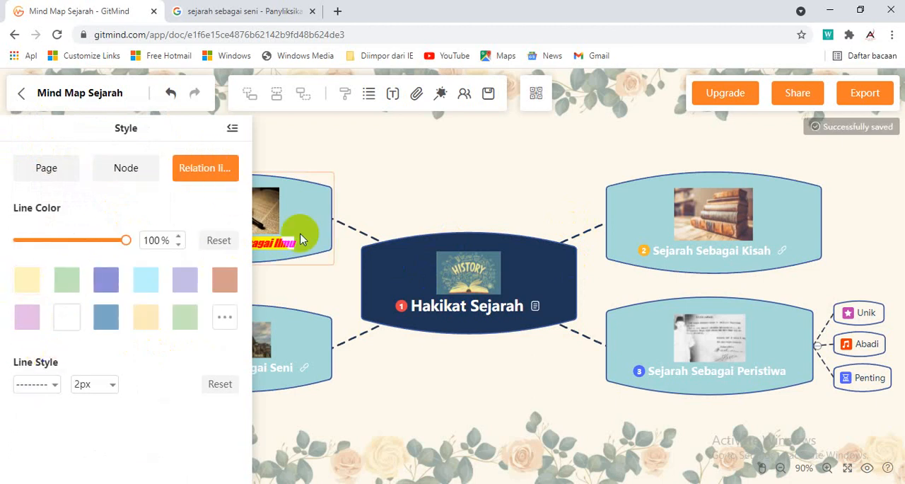
left_click(27, 281)
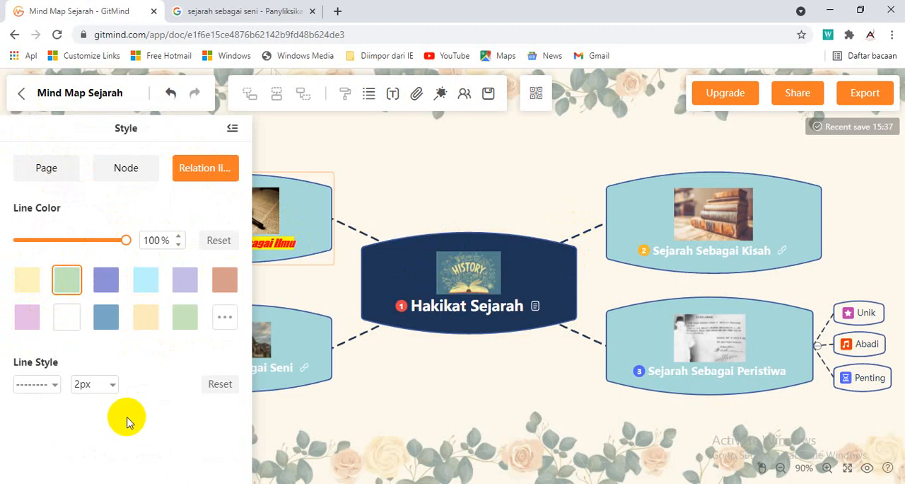
left_click(227, 130)
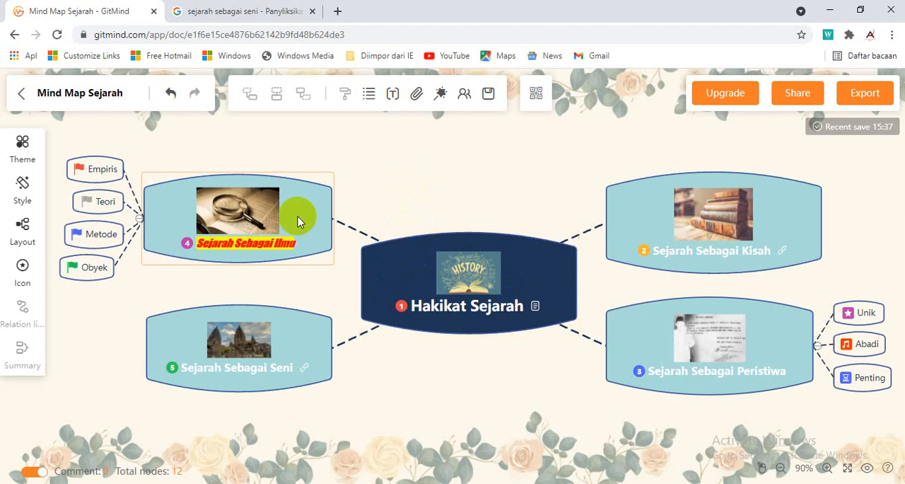
Check the hyperlink on the "Sejarah Sebagai Seni" node and the comment on the central "Hakikat Sejarah" node
left_click(300, 377)
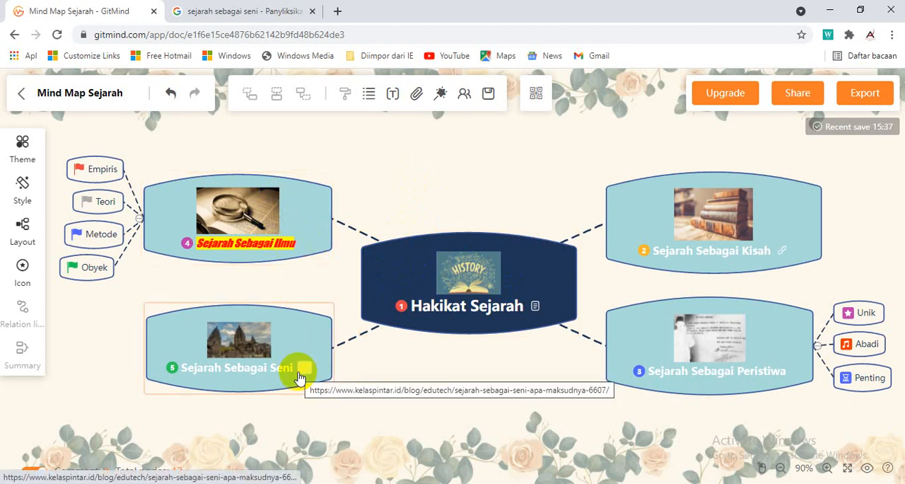
left_click(550, 304)
mouse_move(536, 309)
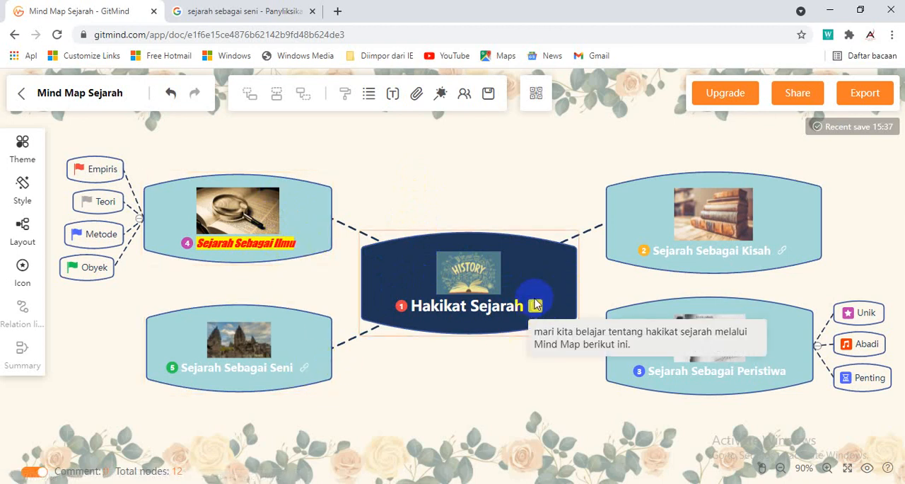